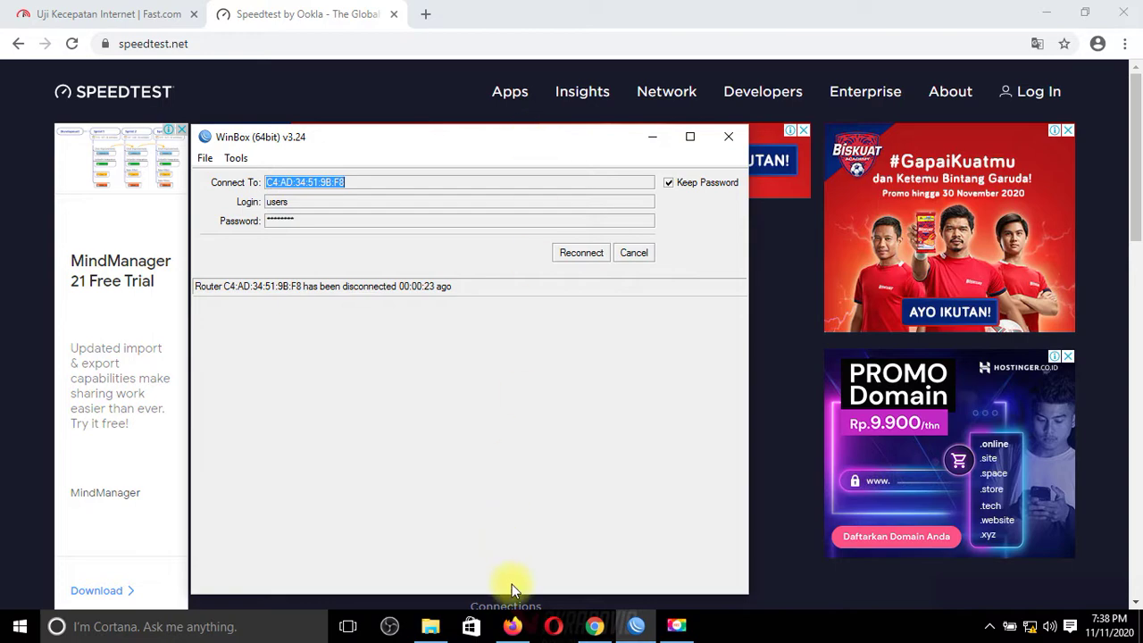
Step: Search Google for 'google' in a new Chrome tab, then start a Speedtest by Ookla run
left_click(511, 625)
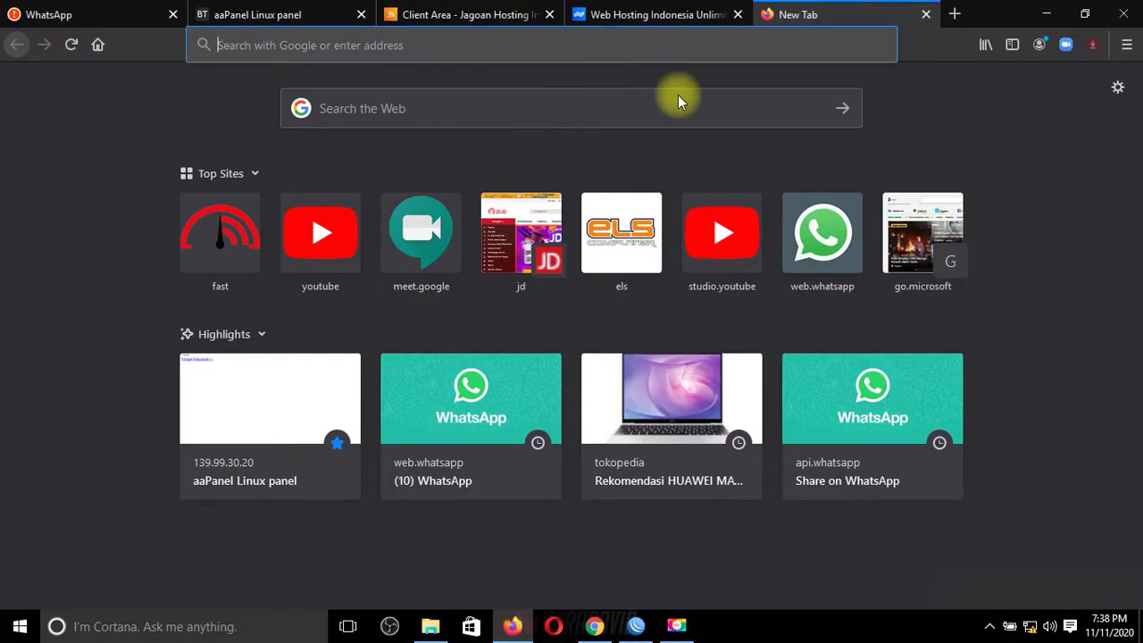
left_click(593, 625)
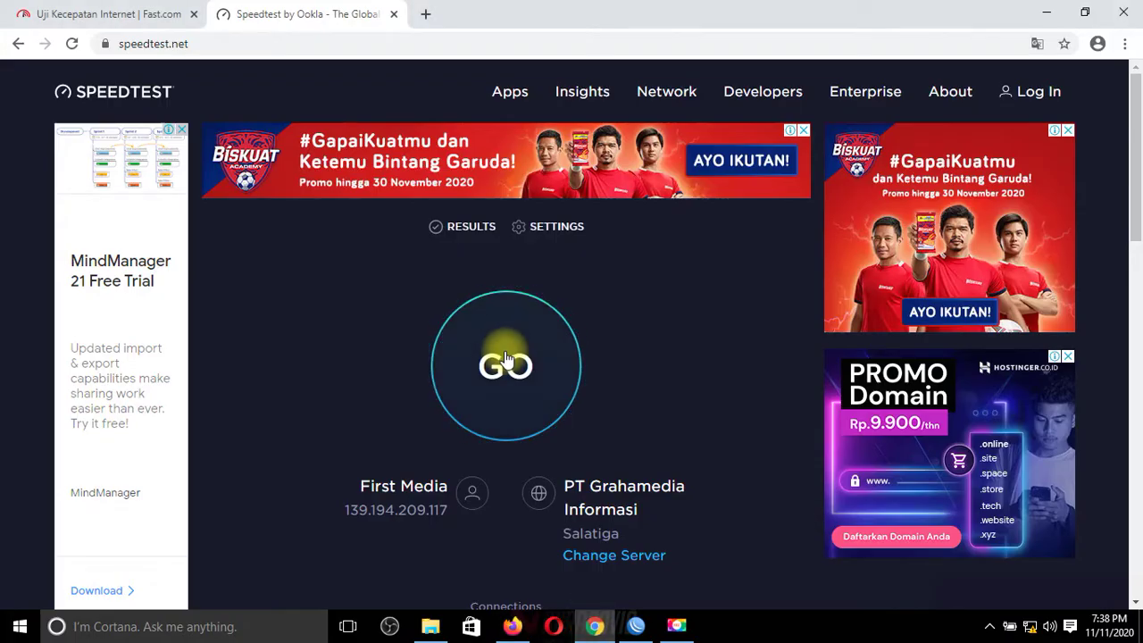
left_click(427, 15)
type("g")
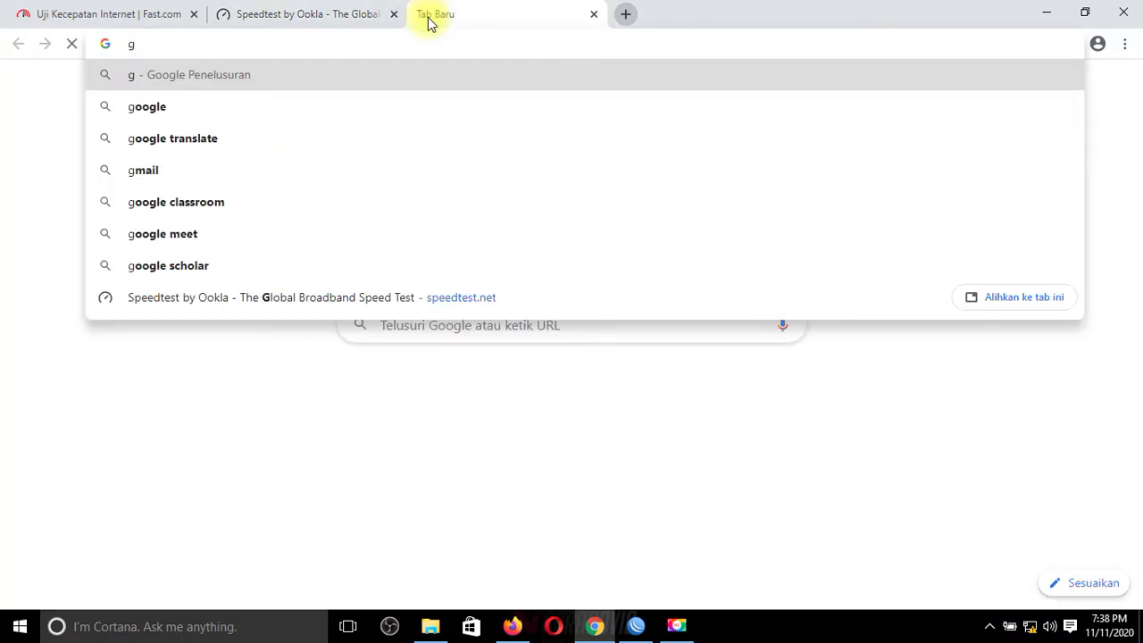
type("o")
key("Return")
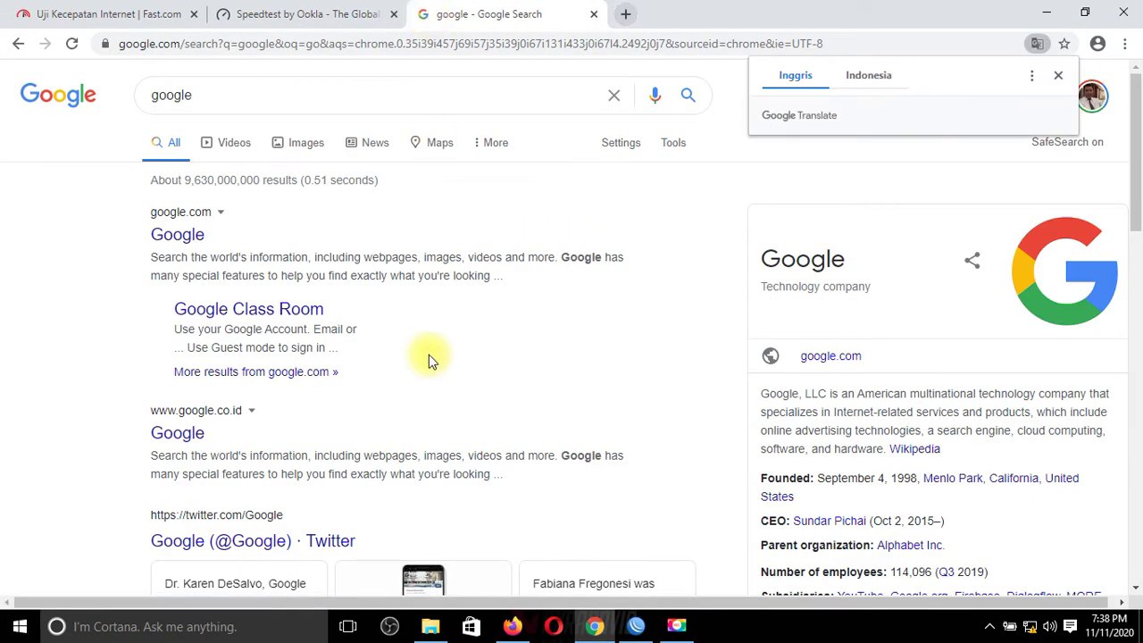
left_click(289, 14)
left_click(498, 367)
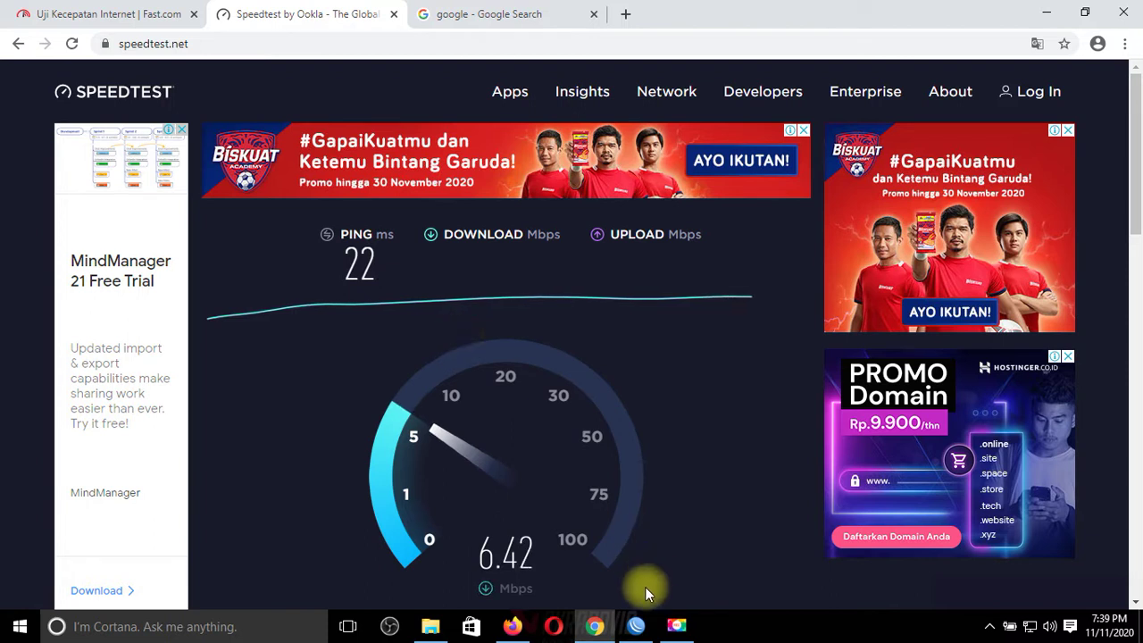
Step: Reconnect WinBox to the router, review Hotspot Active users and interface traffic, and list simple queues
left_click(636, 626)
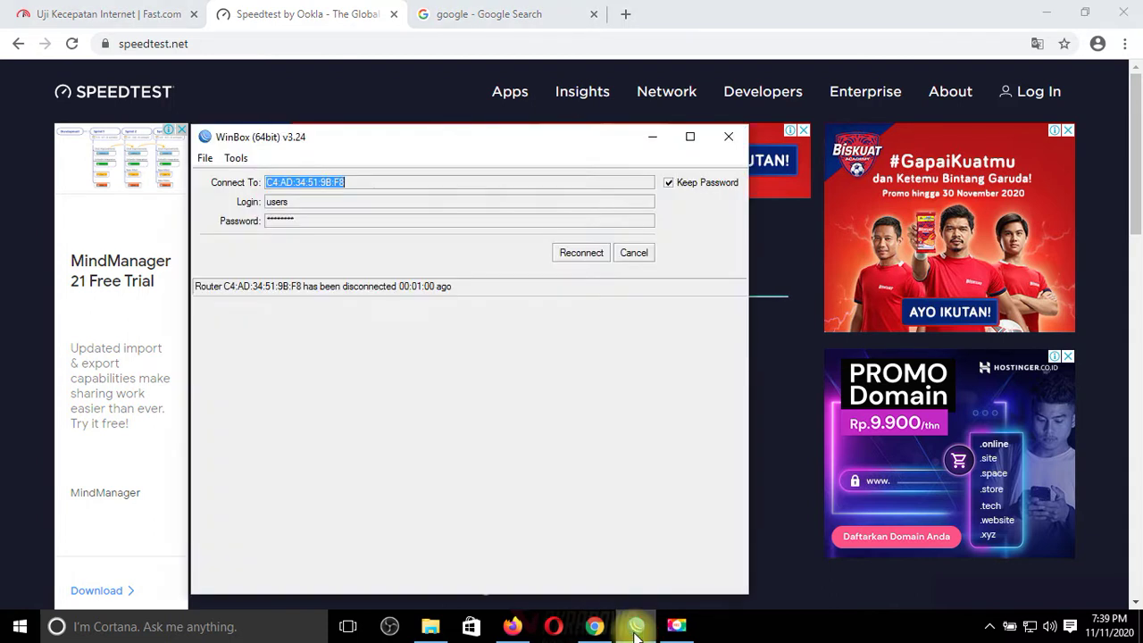
left_click(594, 259)
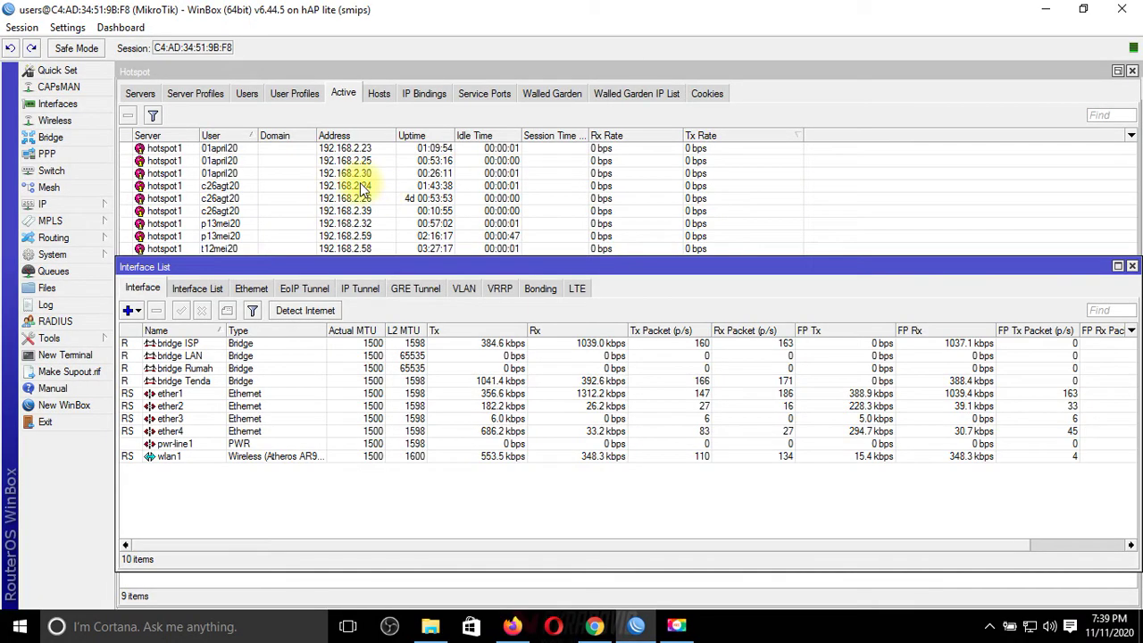
mouse_move(344, 262)
left_mouse_down()
mouse_move(347, 273)
mouse_move(355, 263)
left_mouse_up()
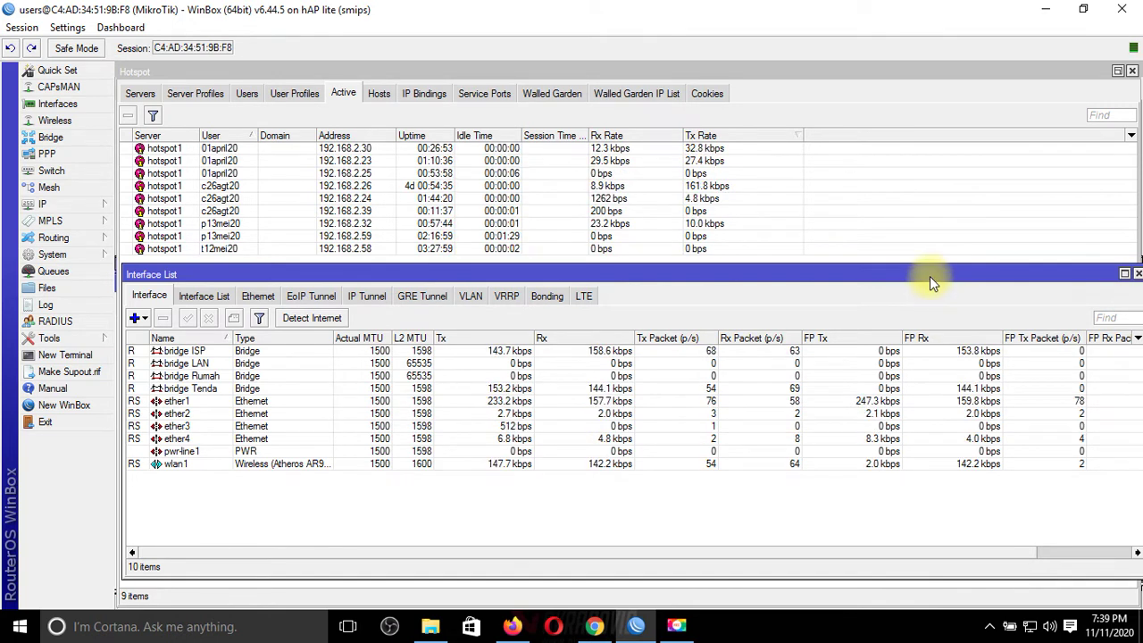
left_click(76, 268)
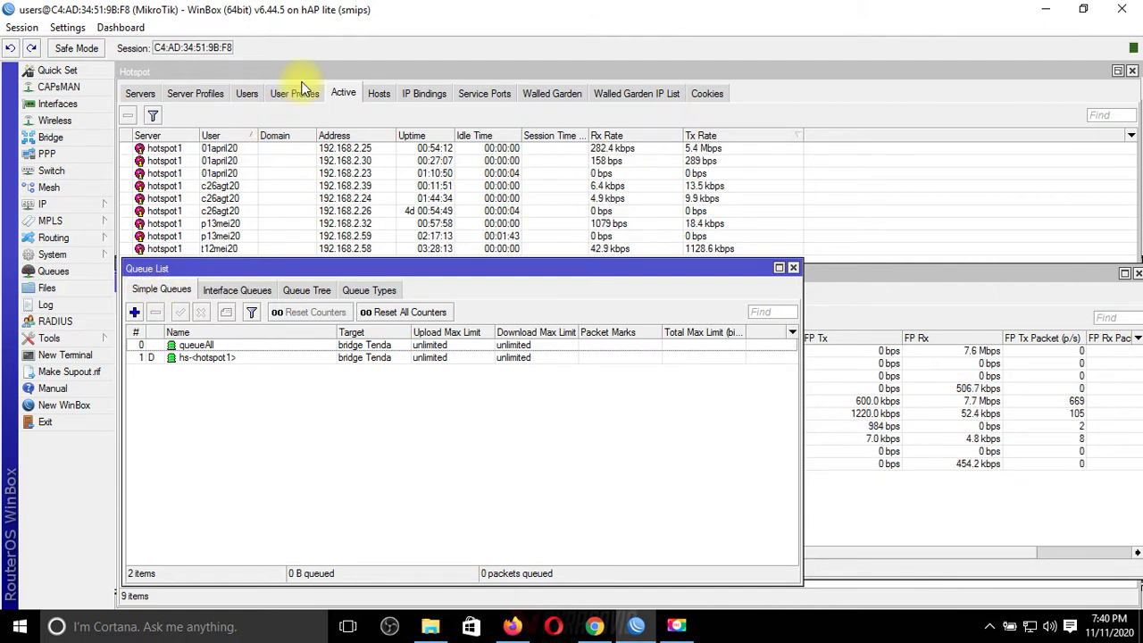
Step: Set the P Tata hotspot user profile's Parent Queue to queueAll and reopen the Queue List
left_click(242, 93)
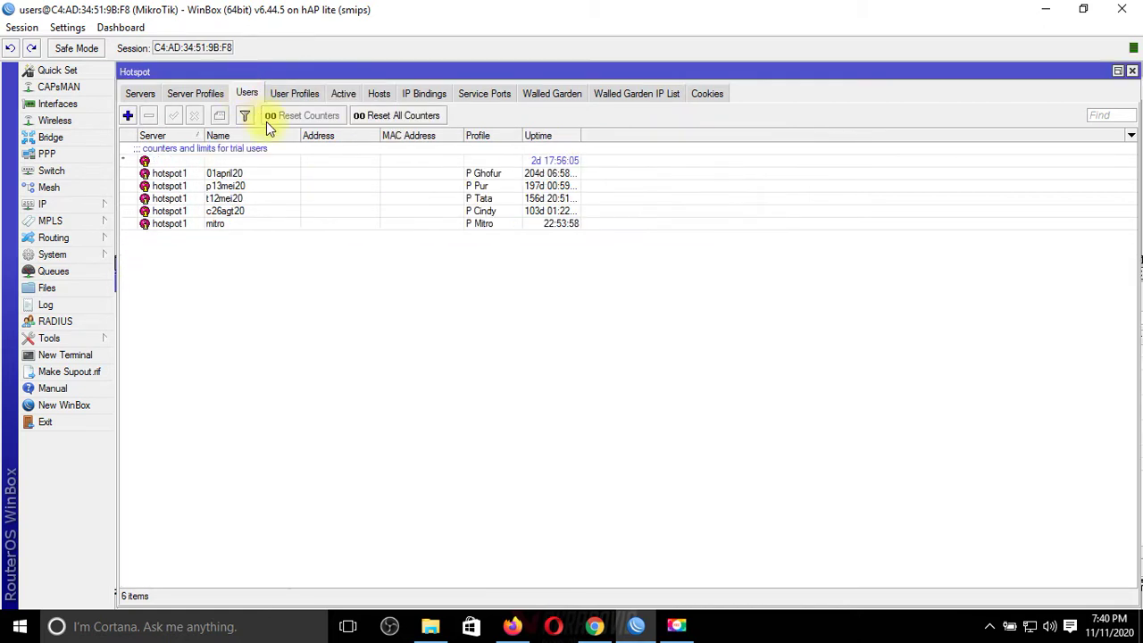
left_click(297, 93)
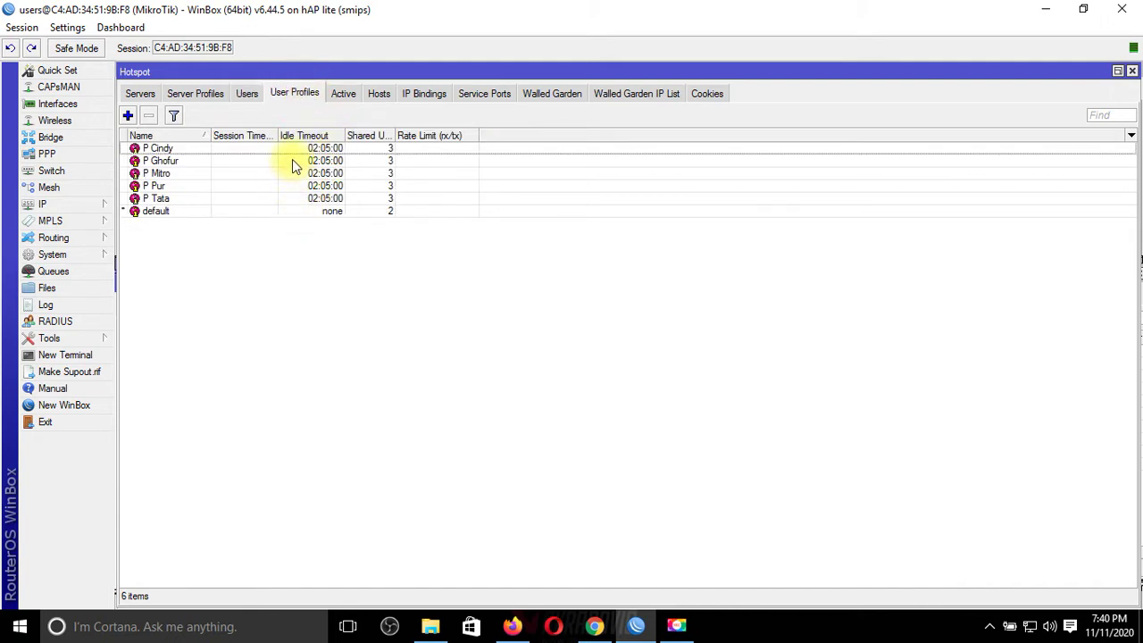
left_click(308, 199)
double_click(308, 199)
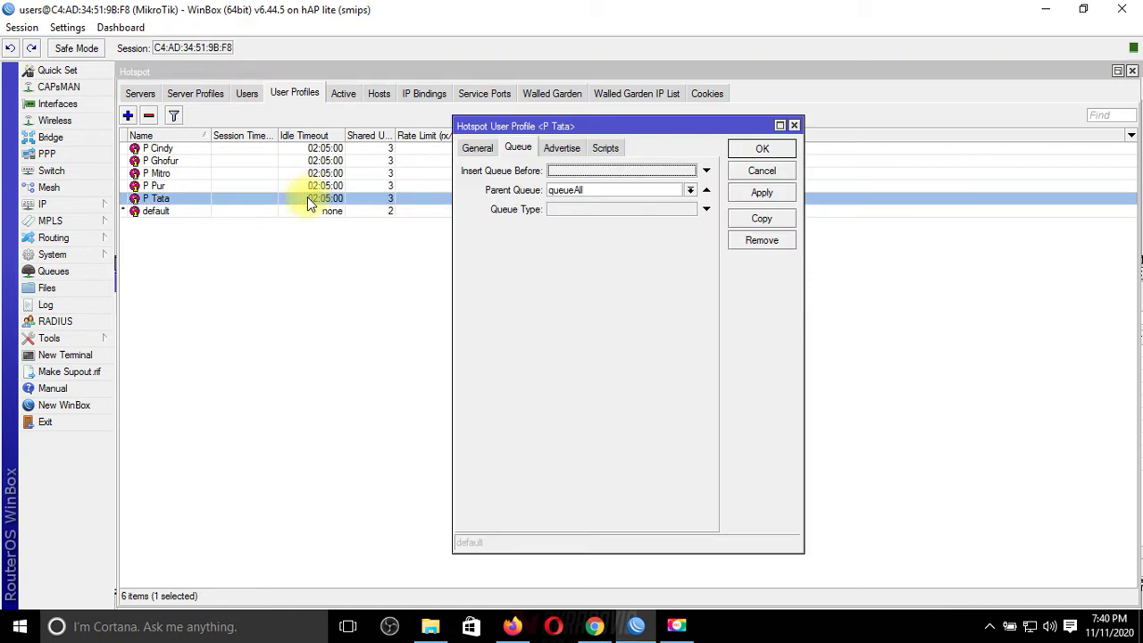
left_click(476, 150)
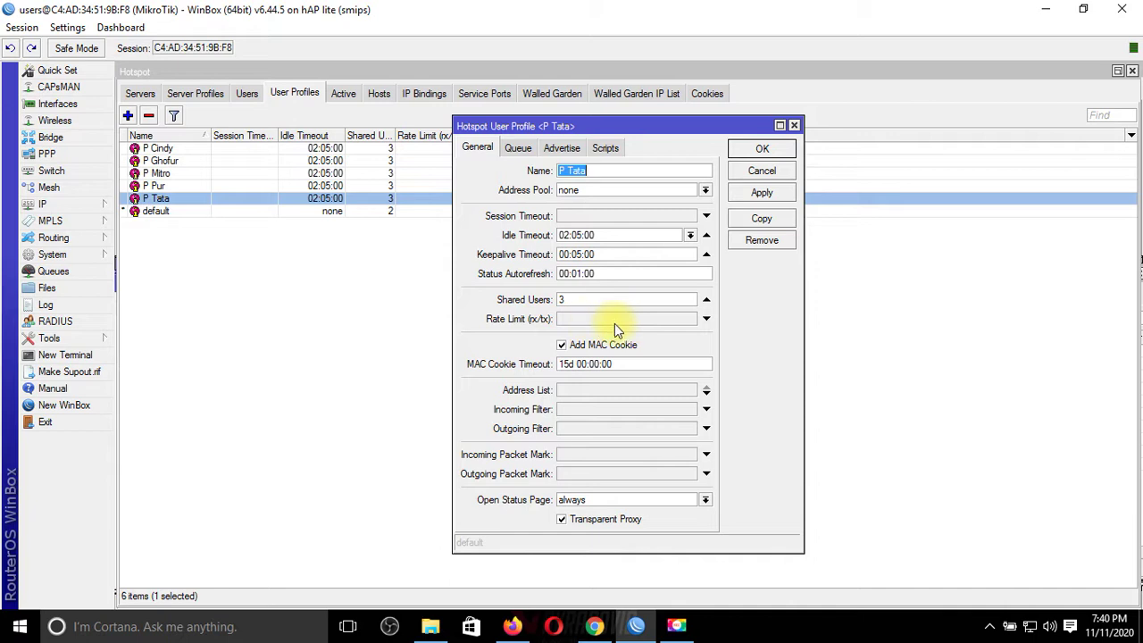
left_click(522, 149)
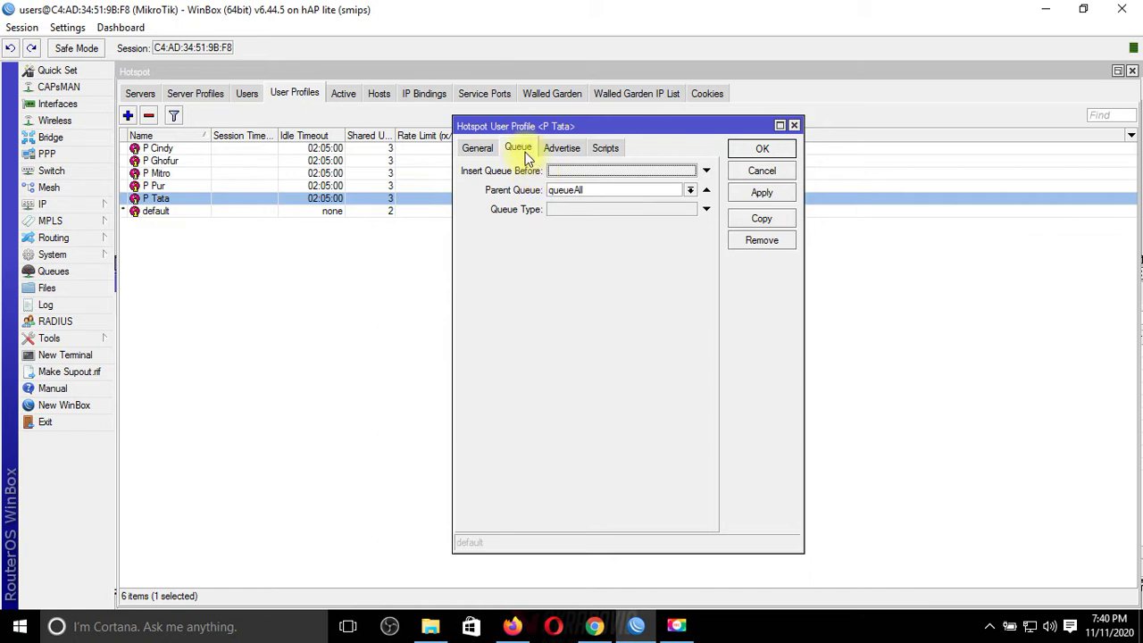
left_click(609, 190)
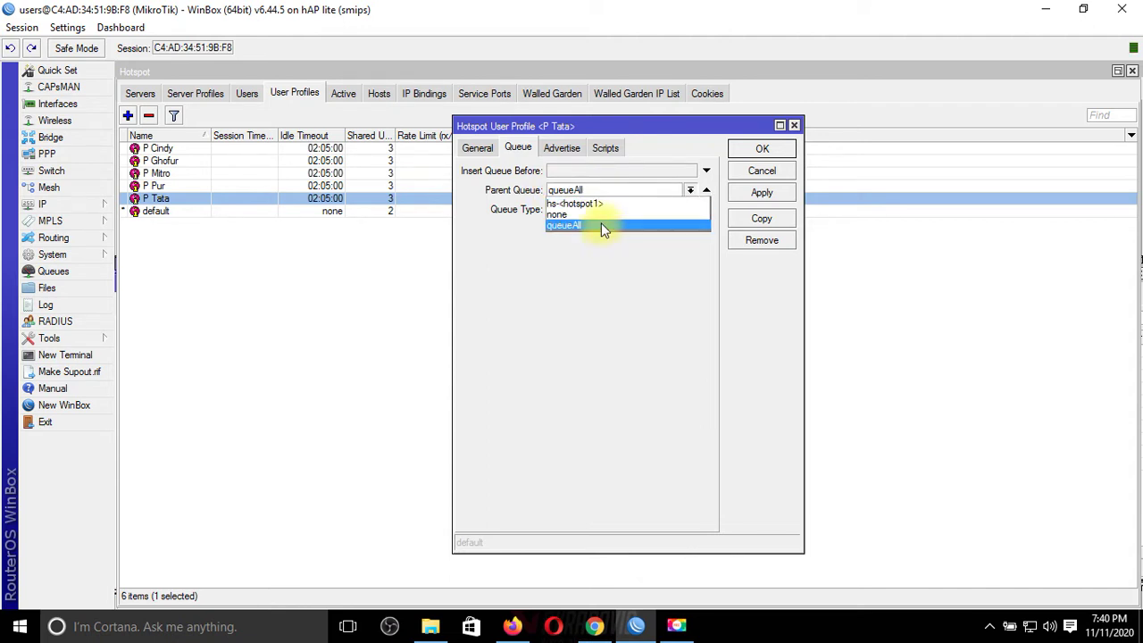
left_click(601, 224)
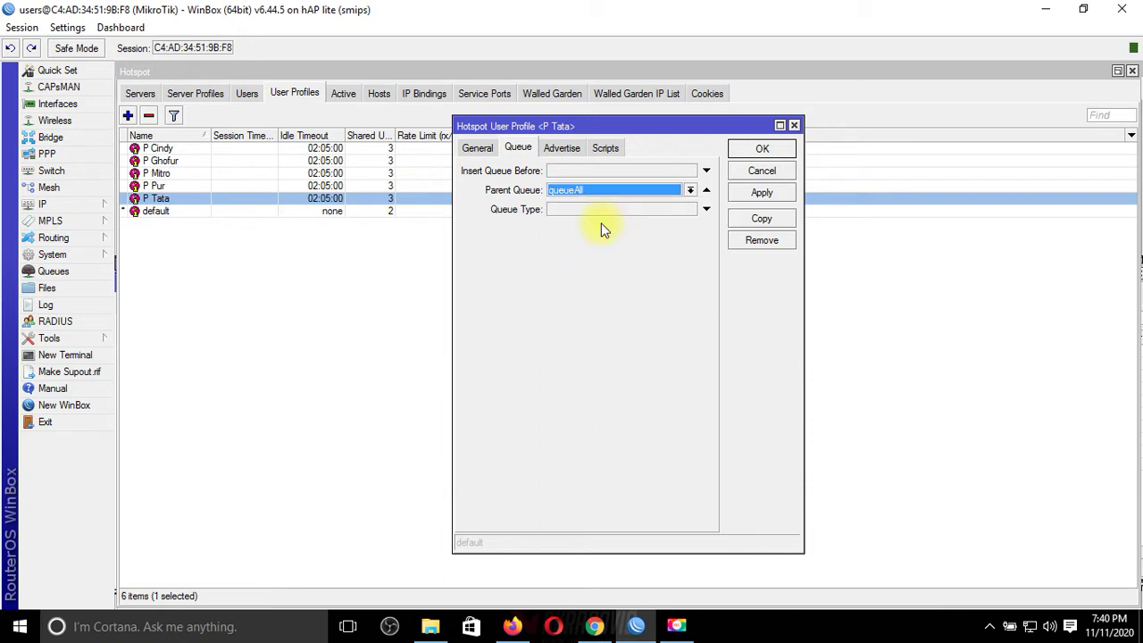
left_click(49, 271)
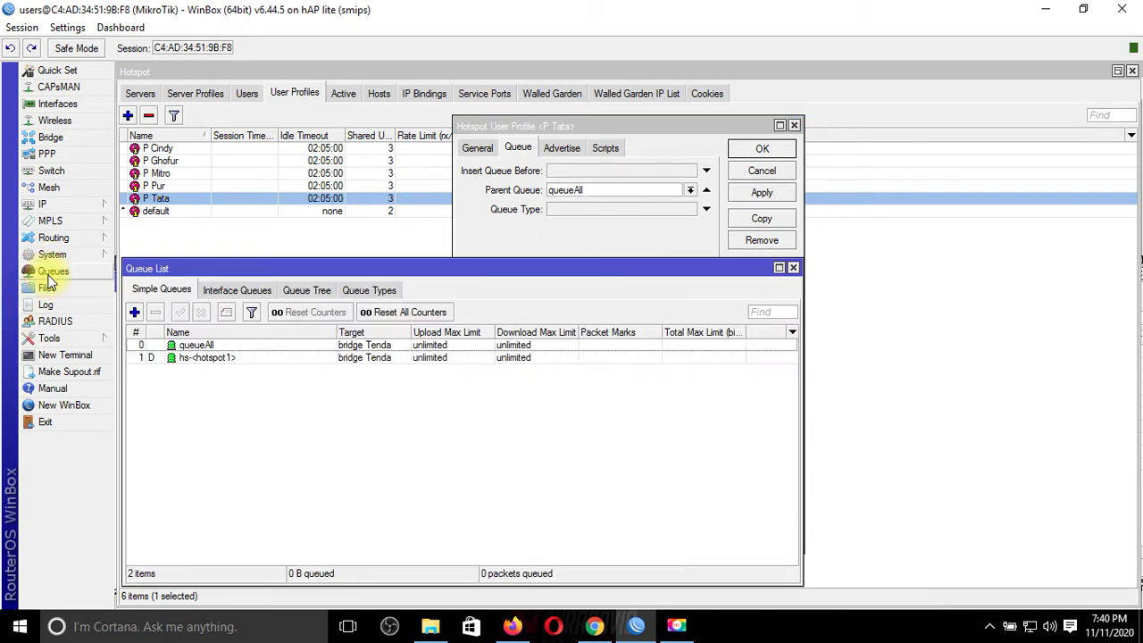
Step: Close the P Tata profile and open queueAll's settings, showing target bridge Tenda and unlimited limits
double_click(191, 346)
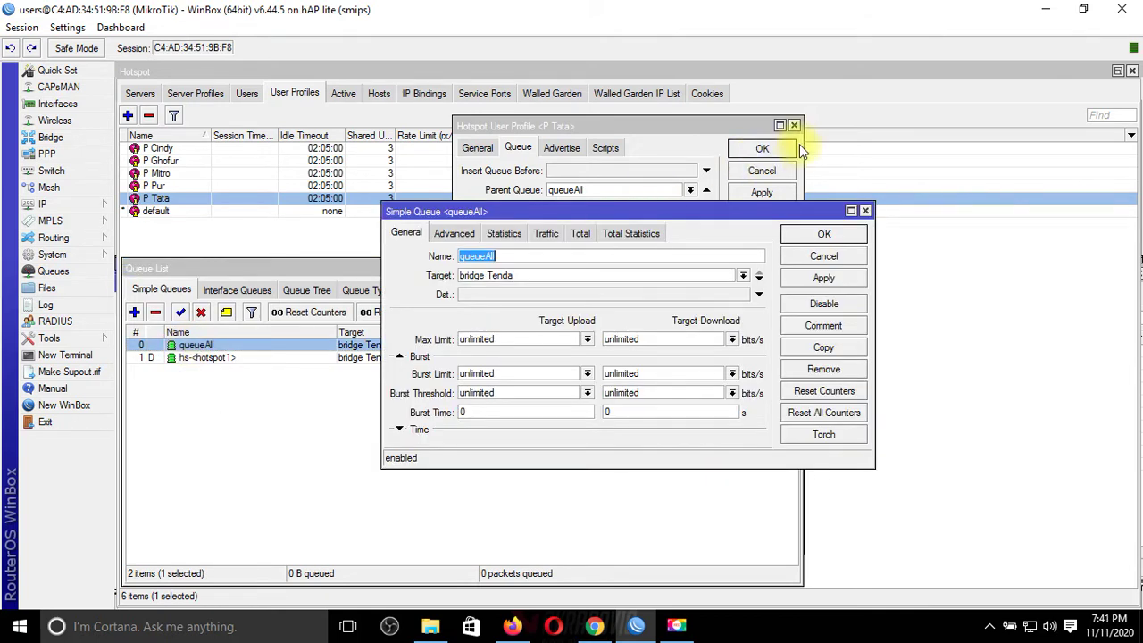
left_click(794, 126)
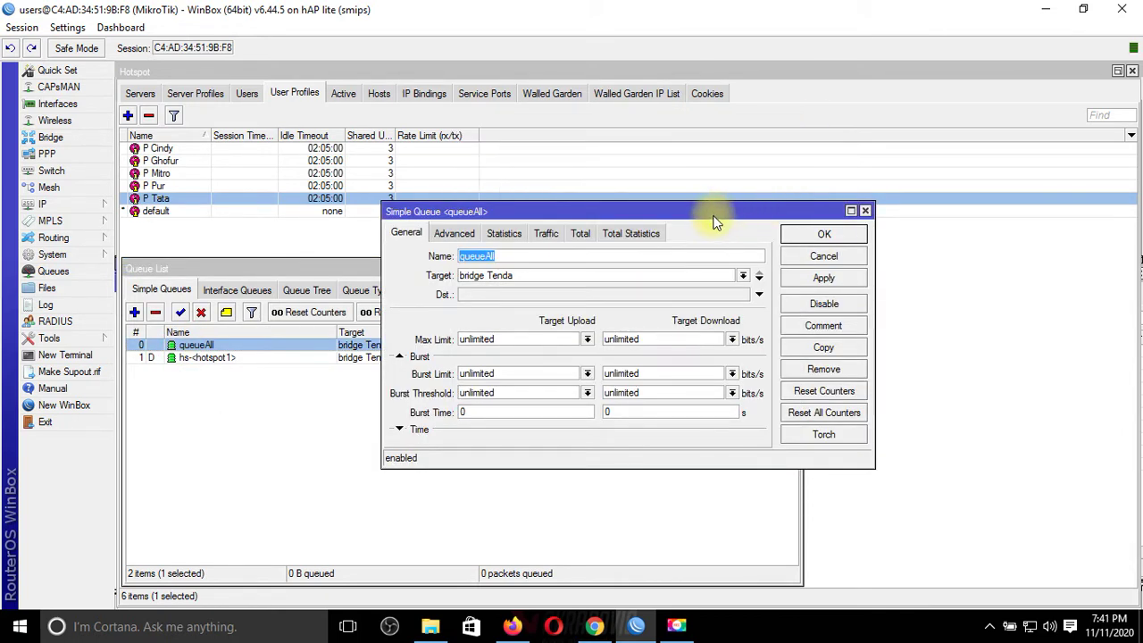
left_click(333, 95)
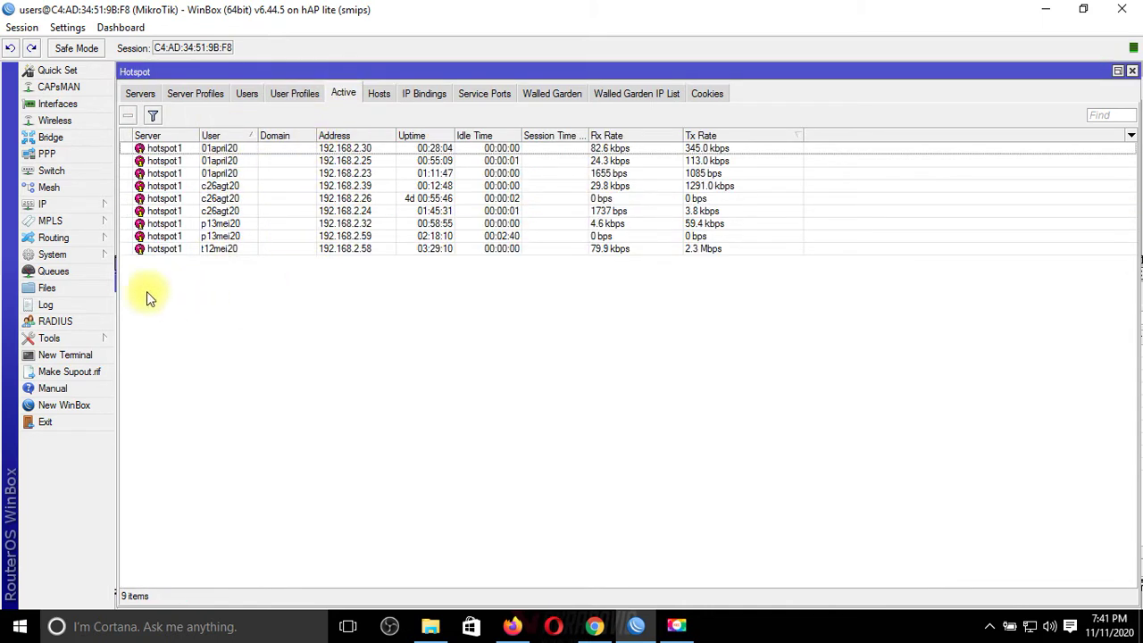
left_click(83, 269)
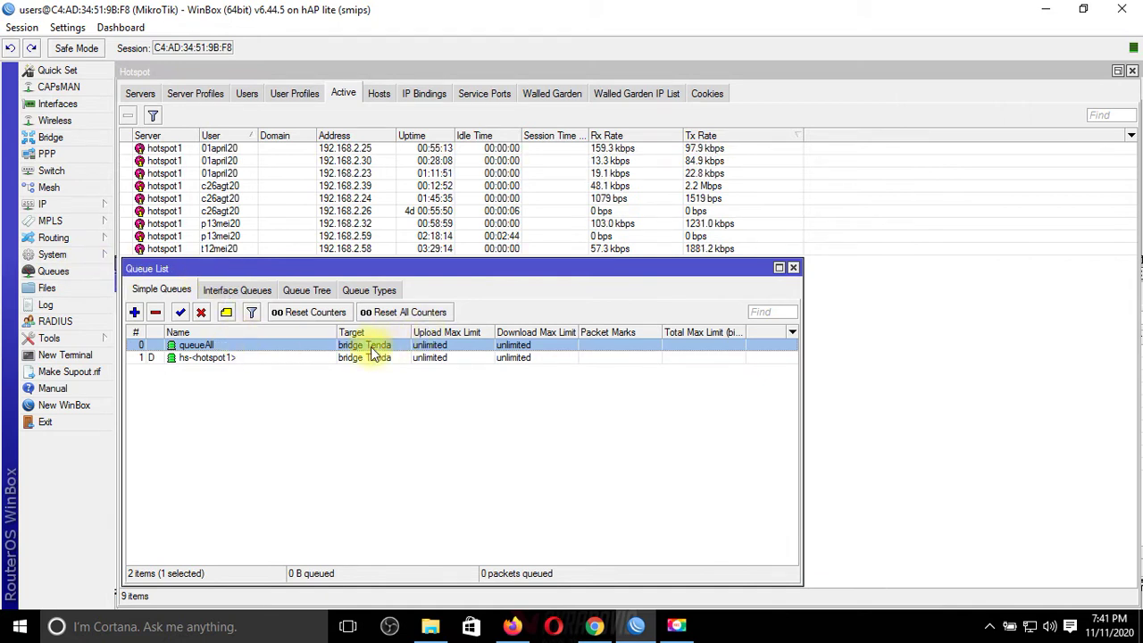
double_click(329, 348)
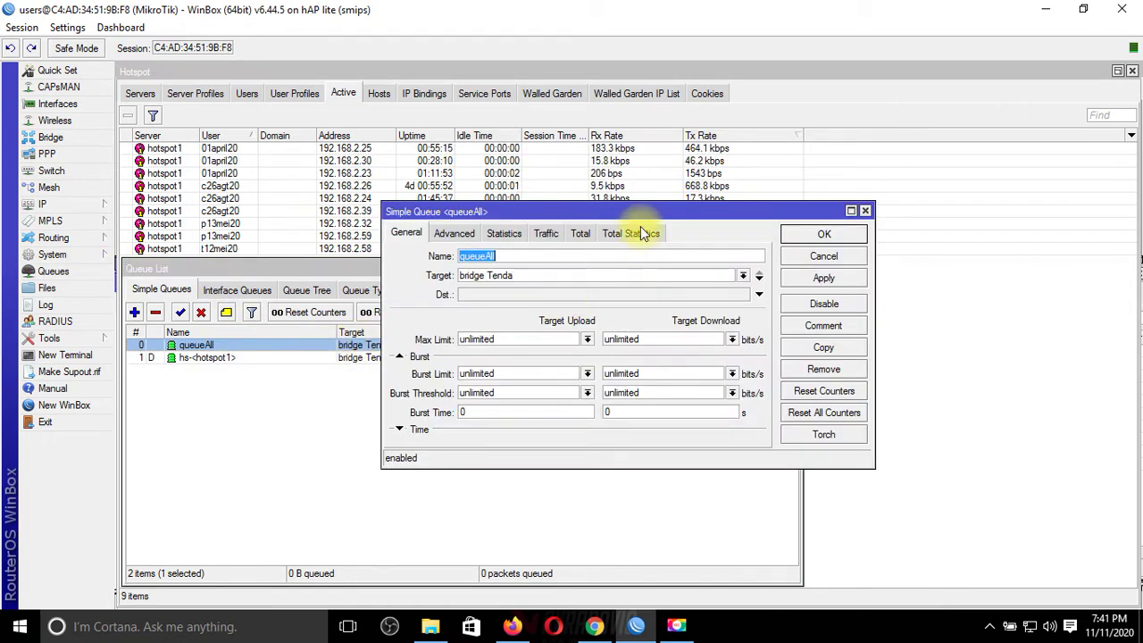
left_click_drag(638, 209, 429, 270)
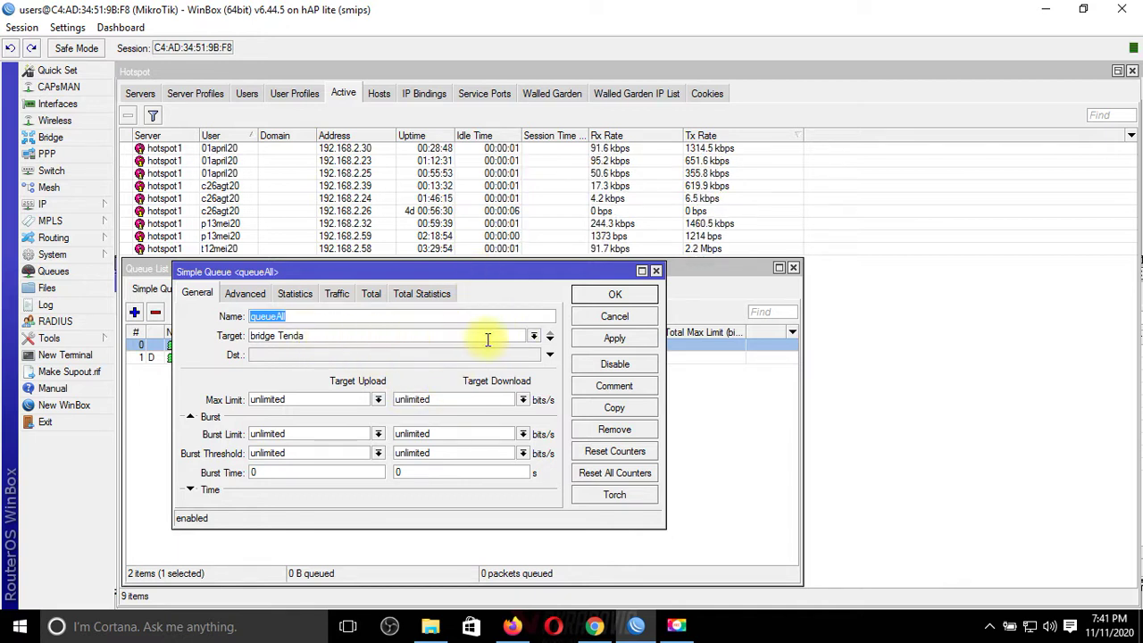
Step: Keep bridge Tenda as the queueAll simple queue's target
left_click(346, 339)
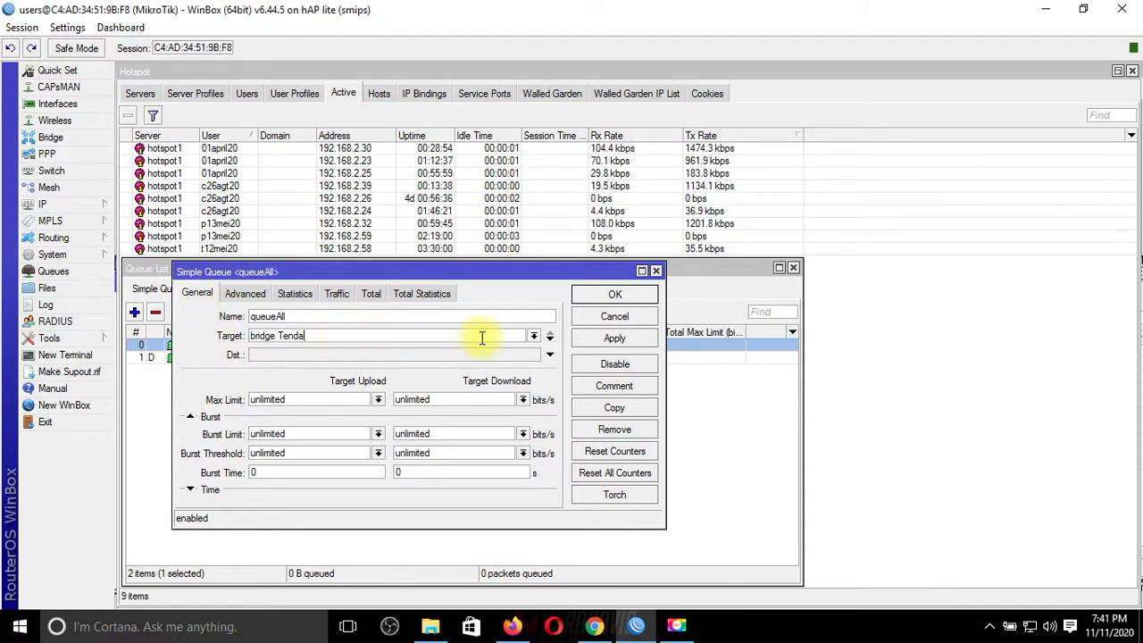
left_click(533, 337)
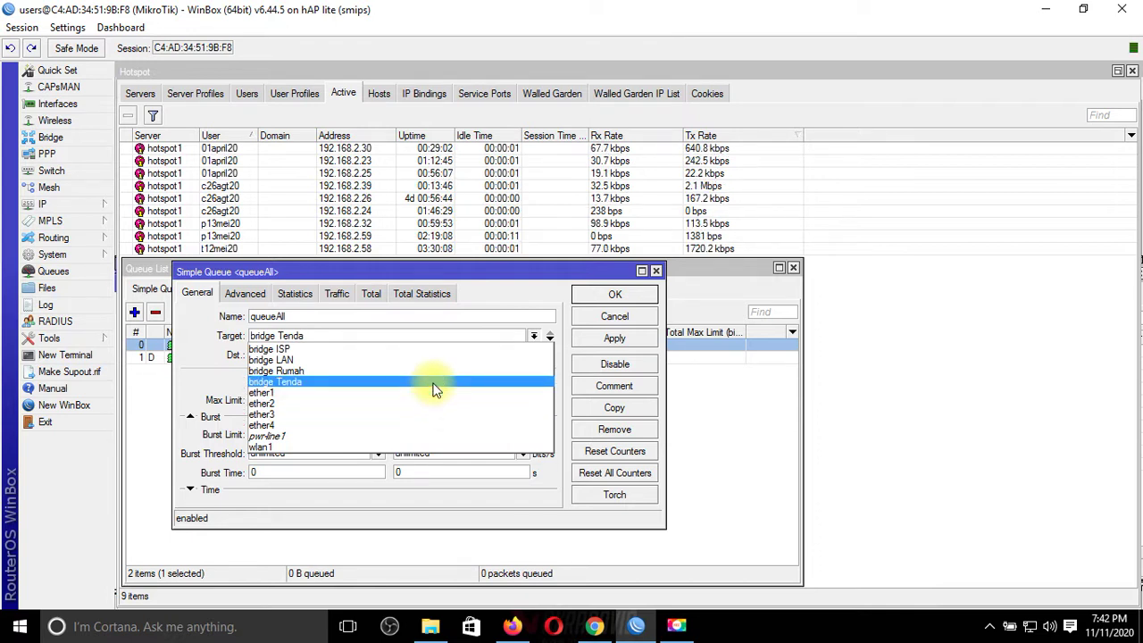
left_click(382, 382)
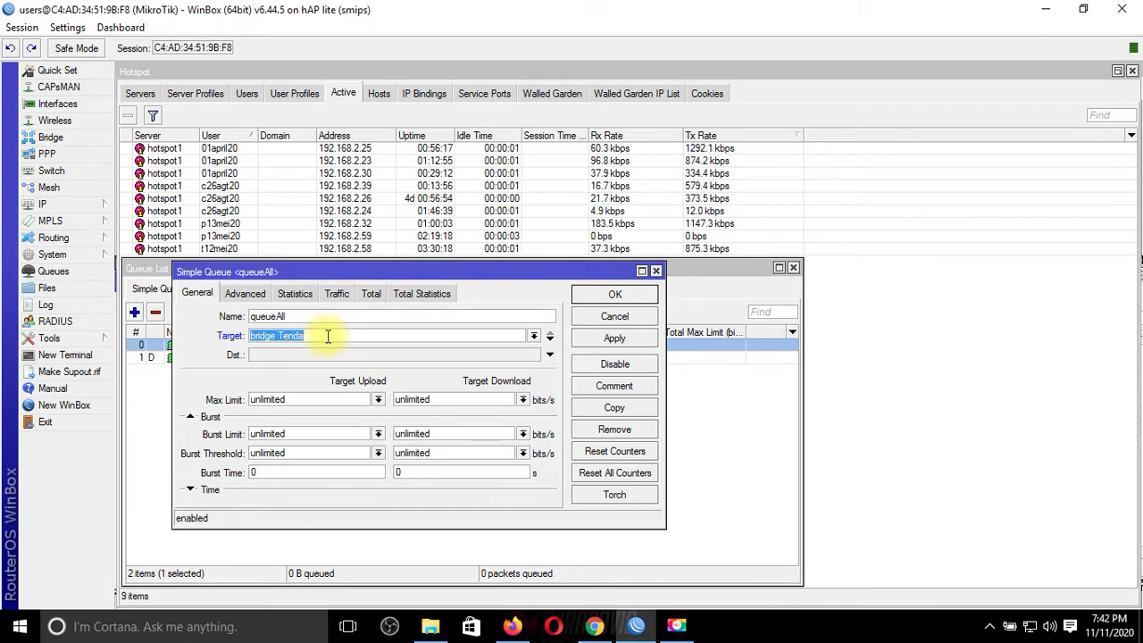
left_click(328, 335)
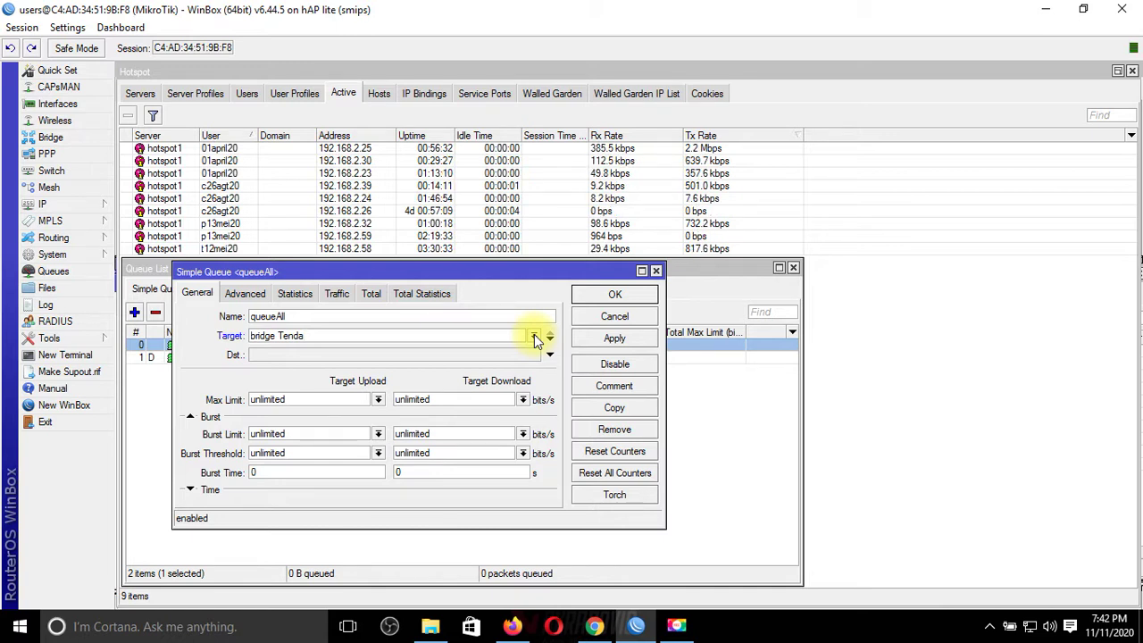
Step: Set queueAll's upload and download max limits to 4M, apply, and close the dialog
left_click(379, 400)
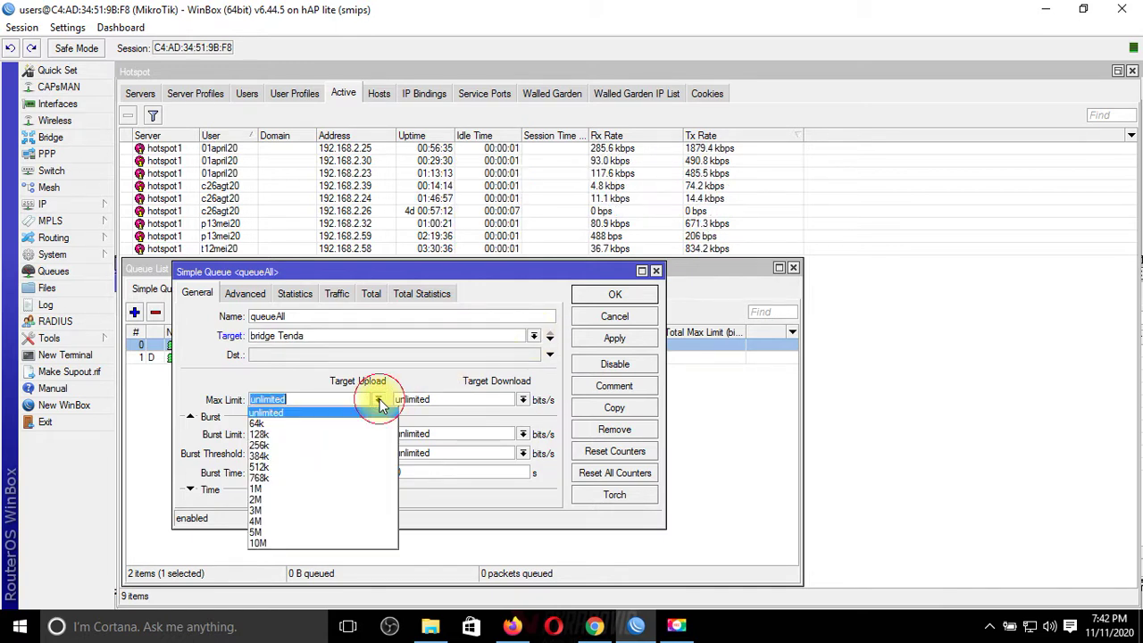
left_click(346, 521)
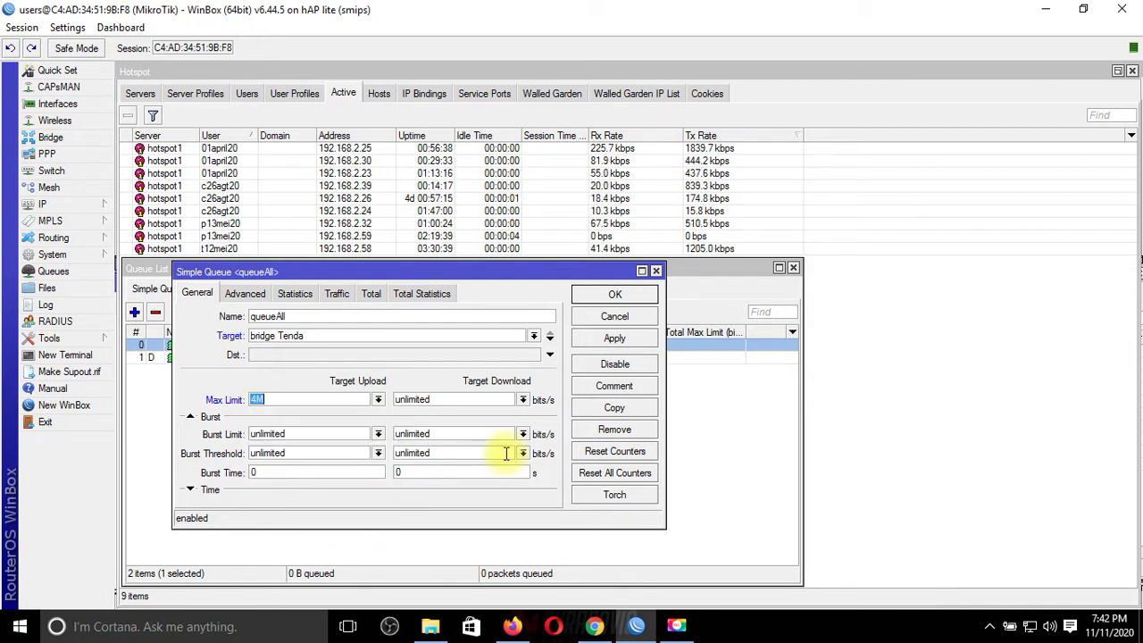
left_click(524, 400)
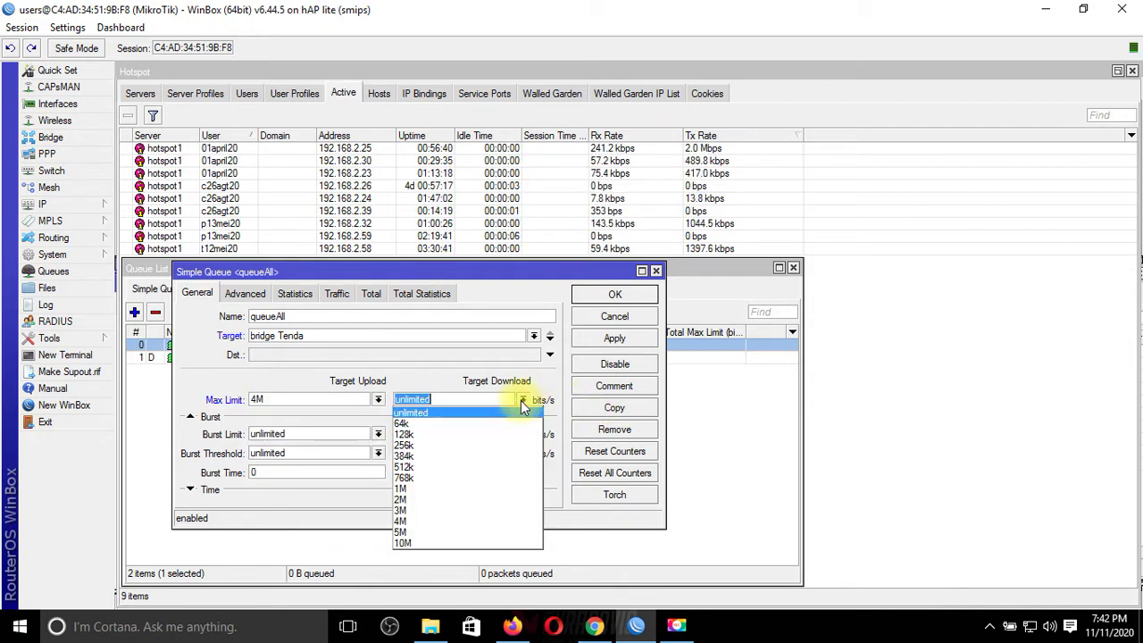
left_click(464, 519)
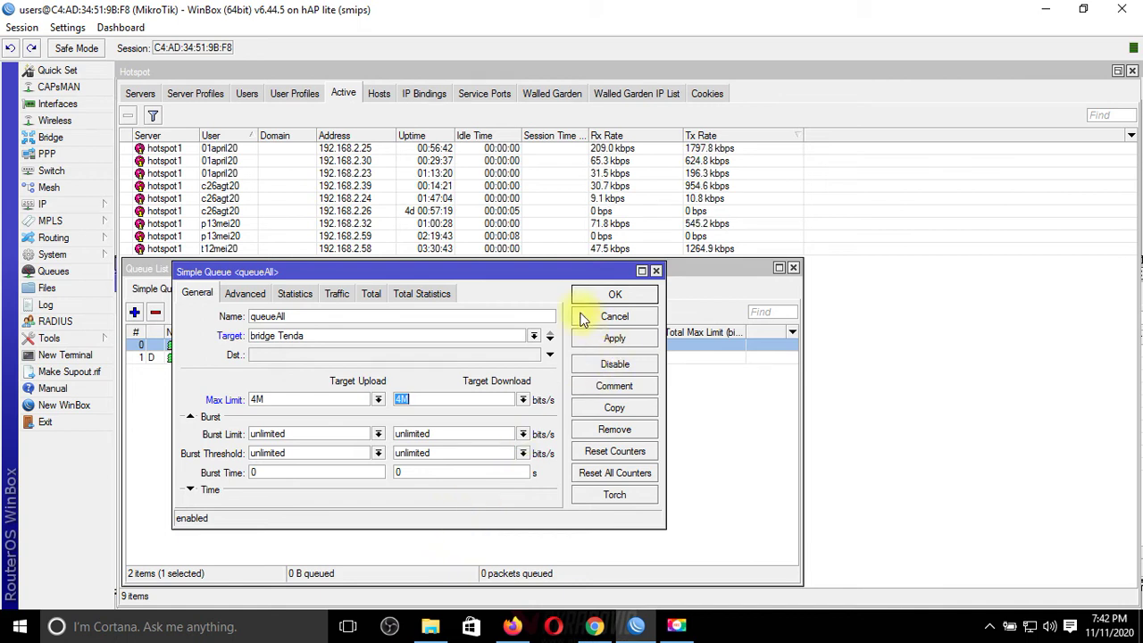
left_click_drag(457, 272, 775, 268)
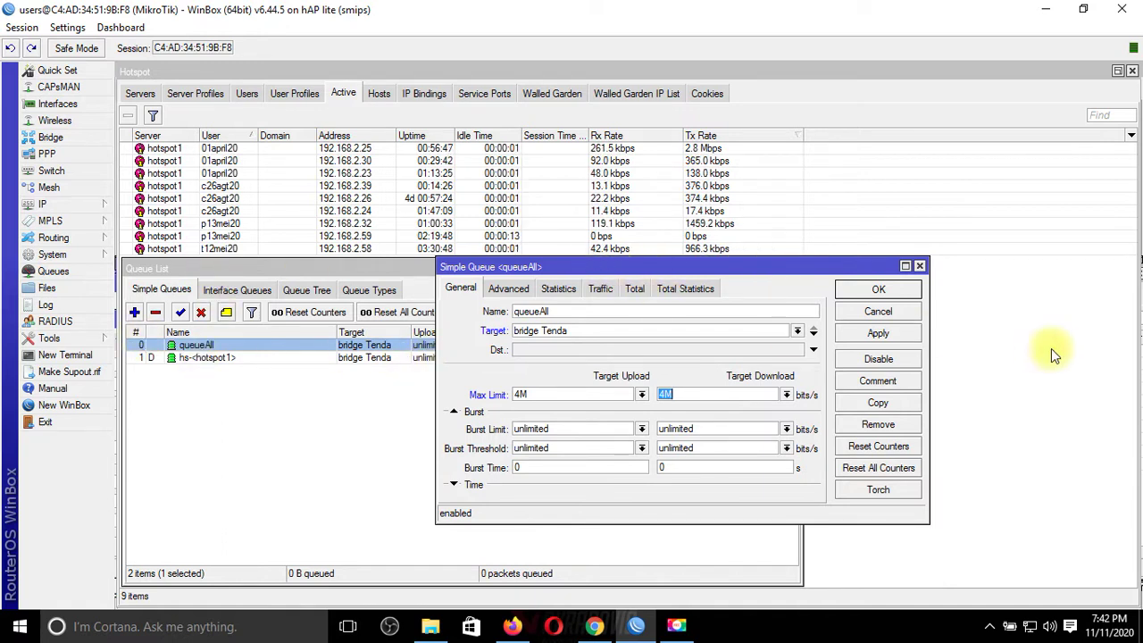
left_click(907, 334)
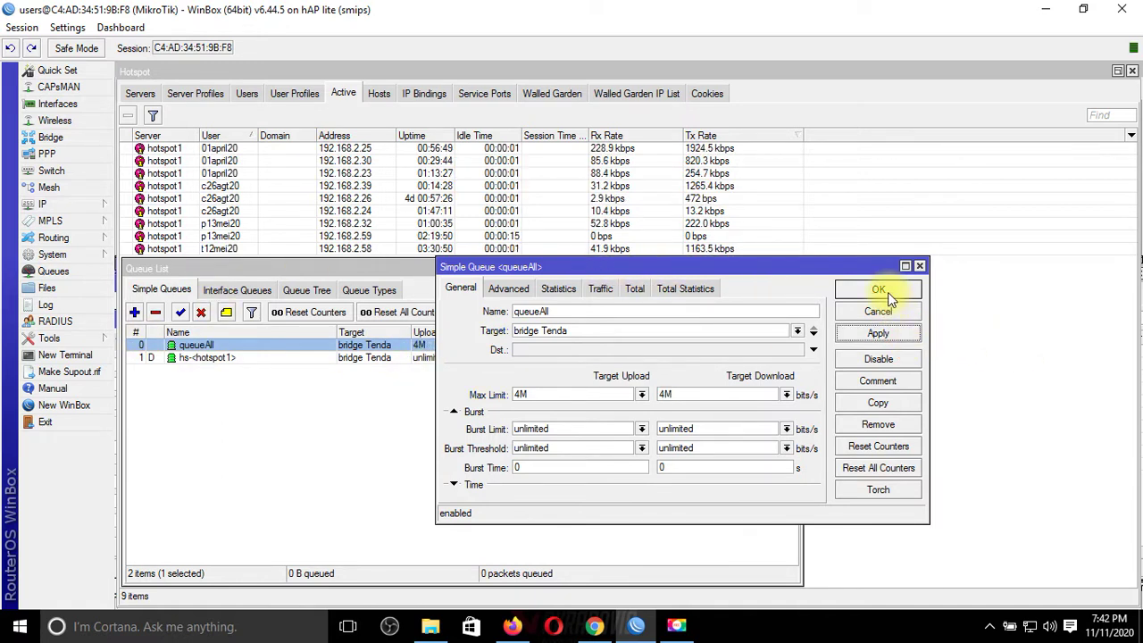
left_click(879, 290)
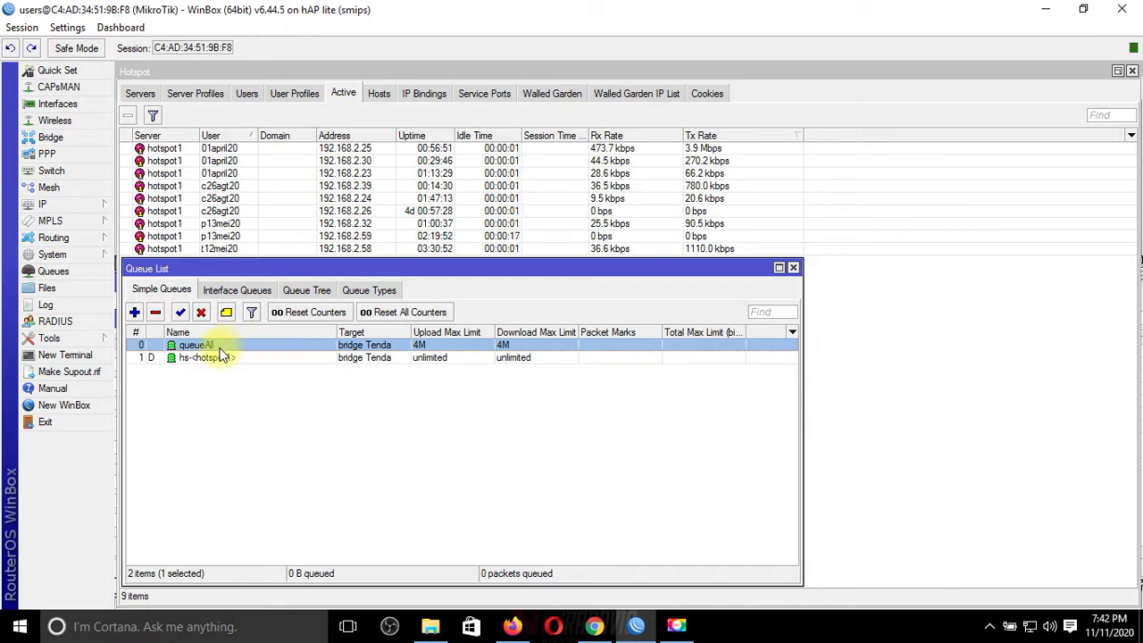
Step: Restart the Fast.com test and launch a new Speedtest by Ookla run, then return to WinBox
left_click(594, 628)
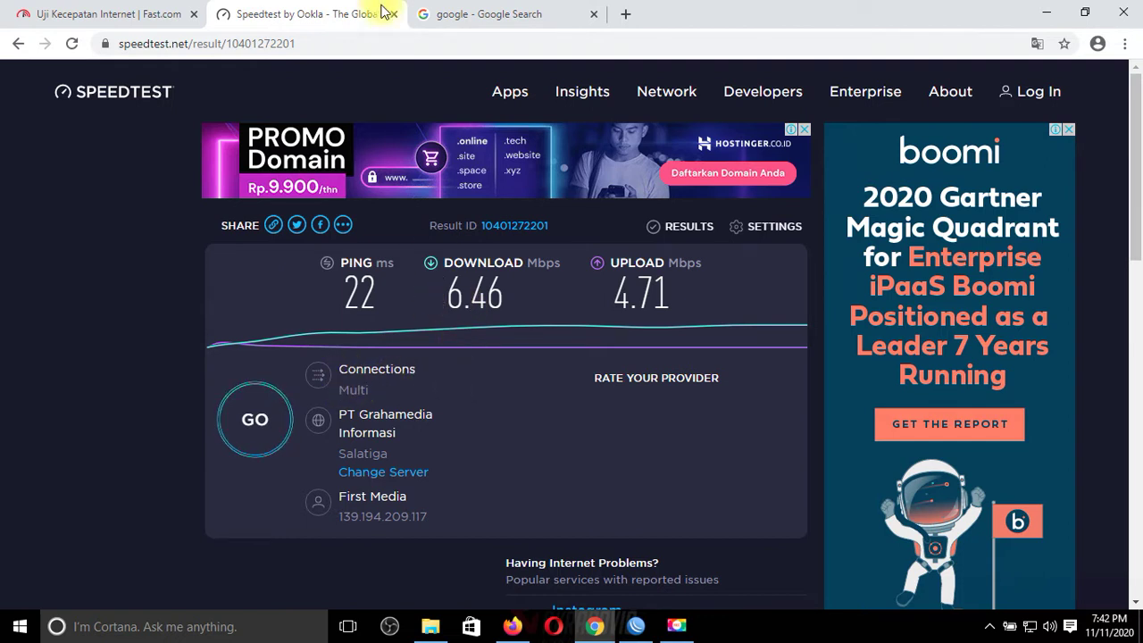
left_click(110, 11)
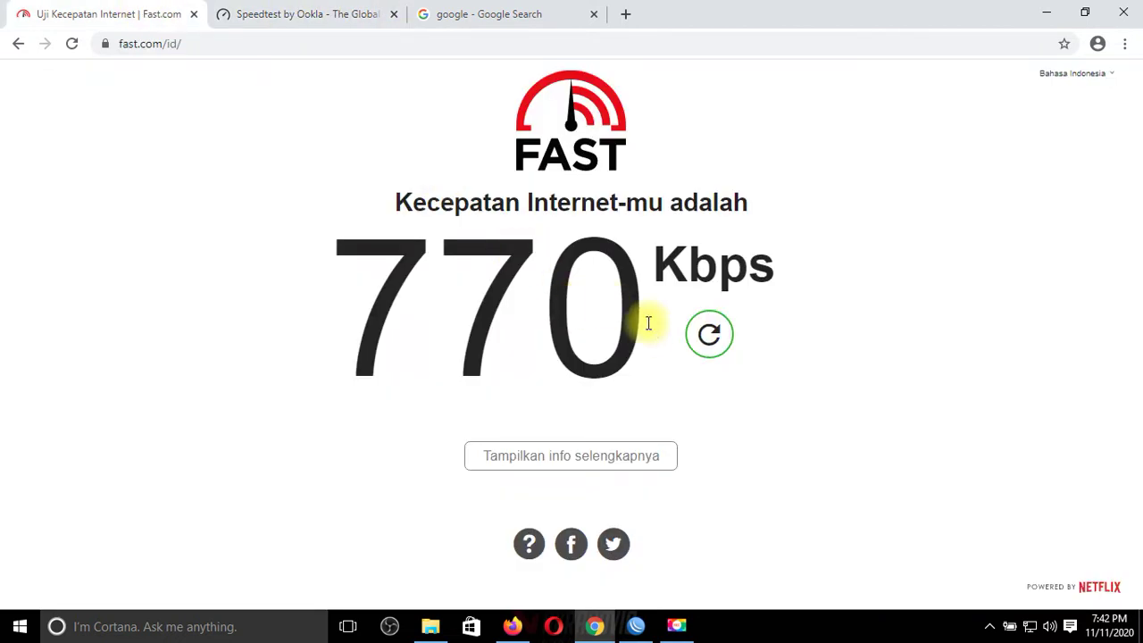
left_click(709, 337)
left_click(307, 10)
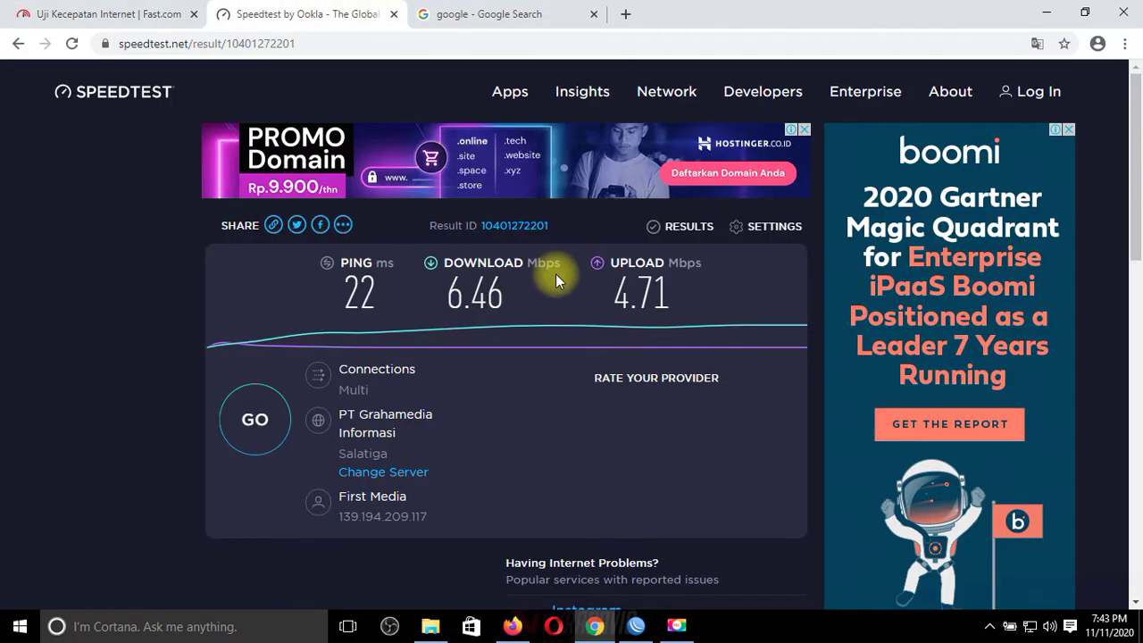
left_click(255, 410)
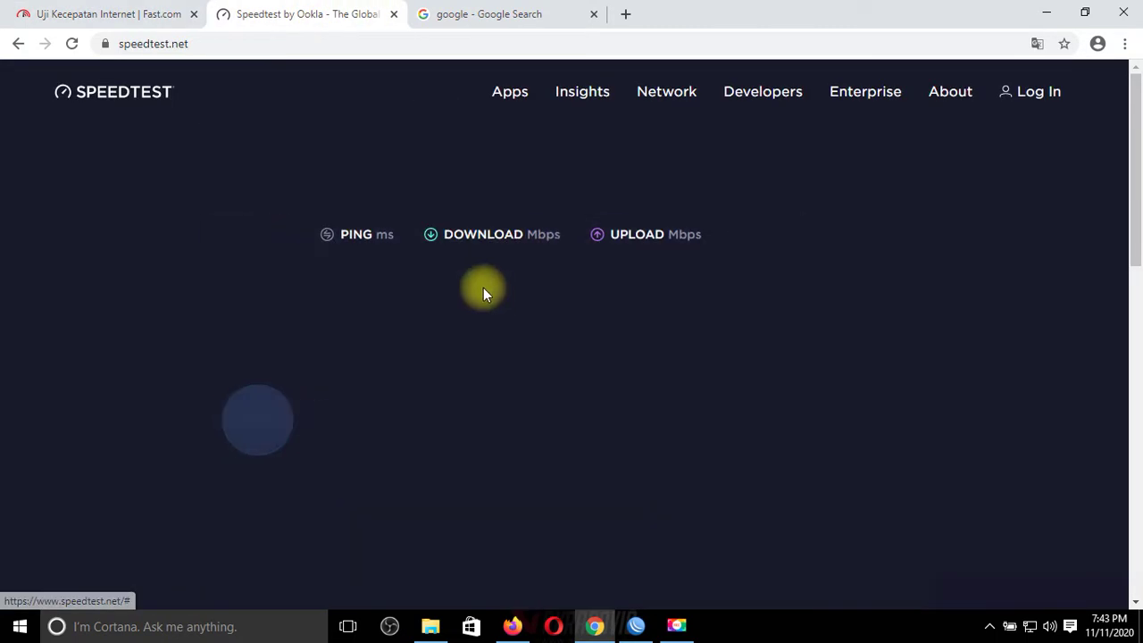
left_click(637, 625)
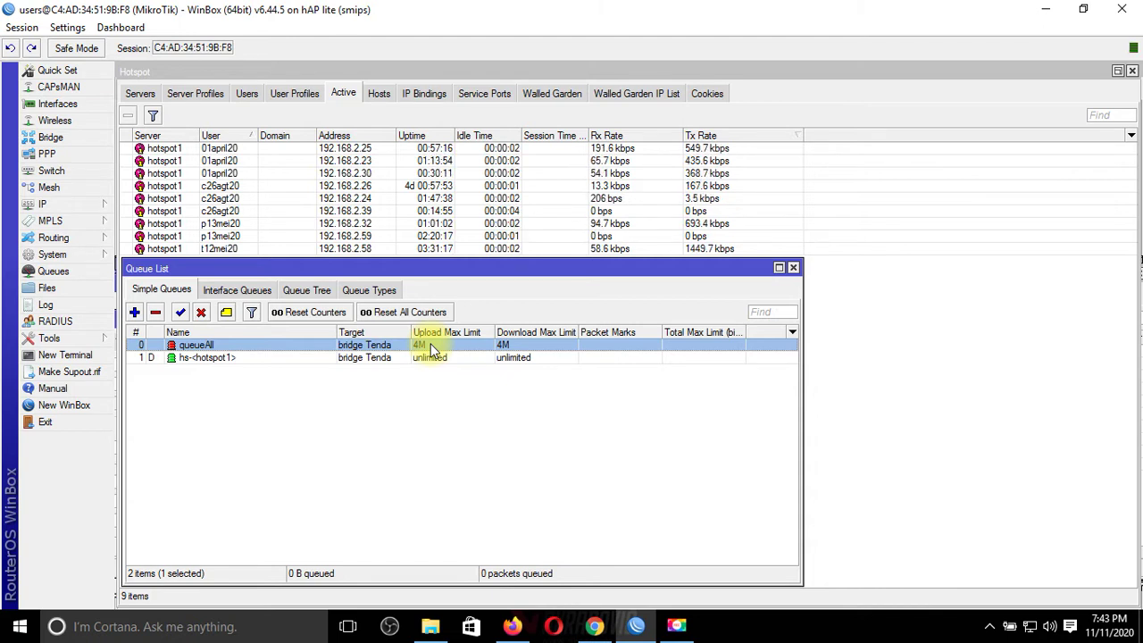
Step: Set the queueAll simple queue's max limits to 5M upload and 5M download, then save it
left_click_drag(421, 276, 421, 299)
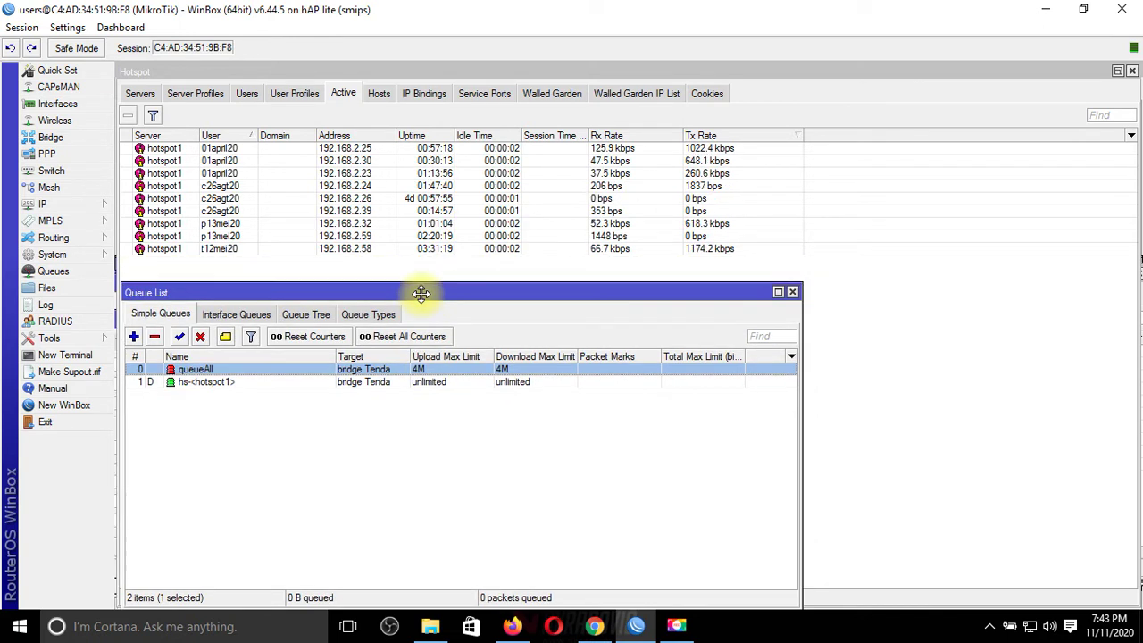
double_click(438, 369)
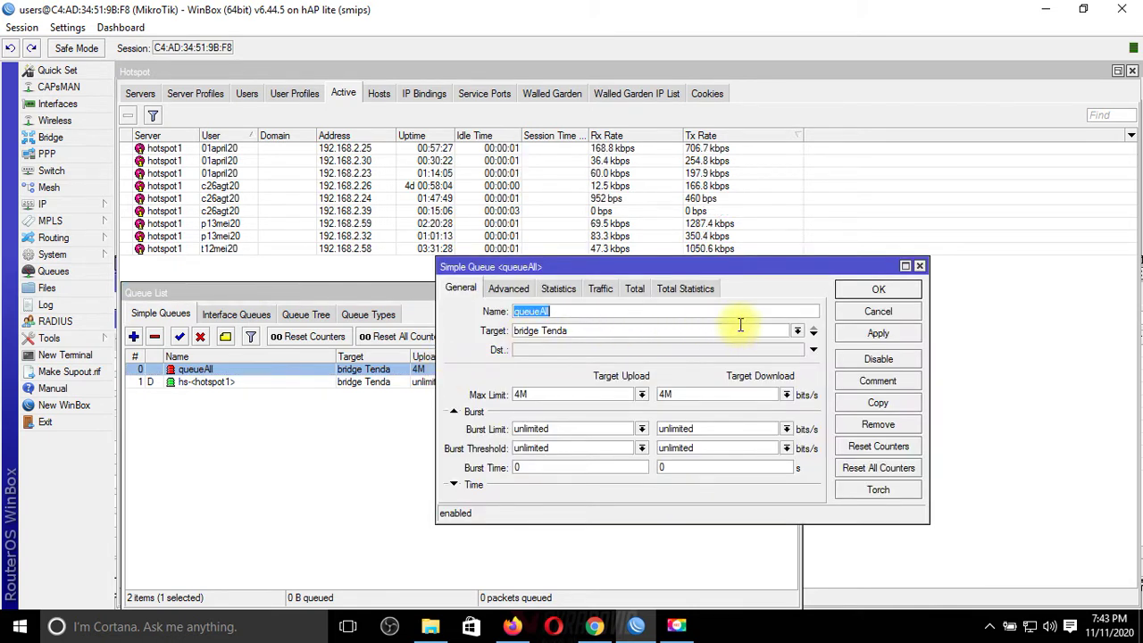
left_click(642, 394)
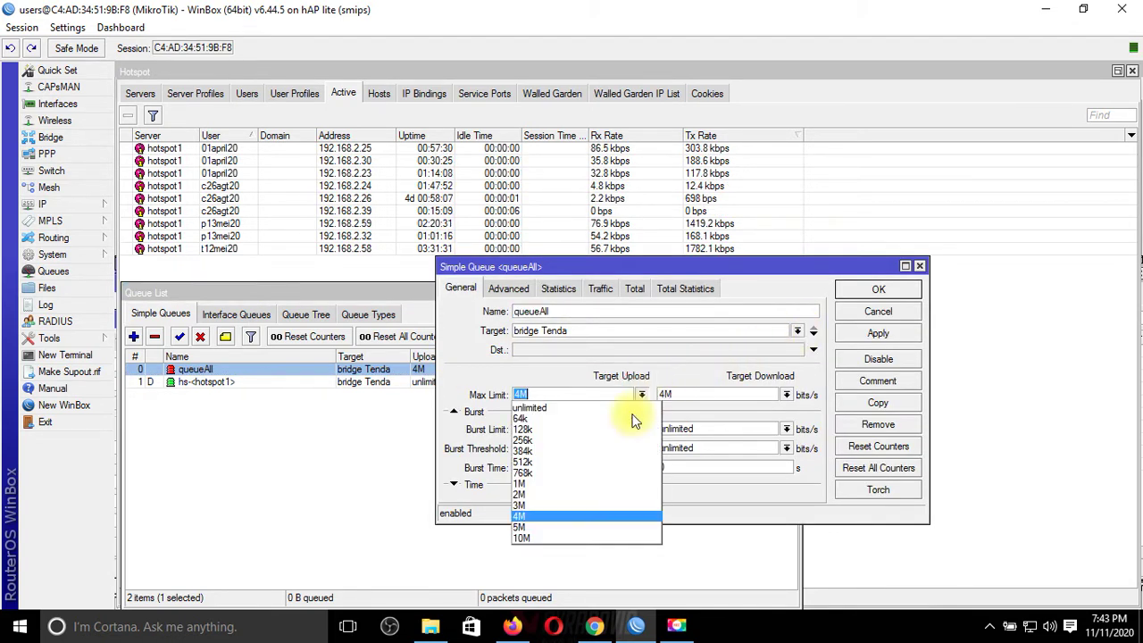
left_click(562, 524)
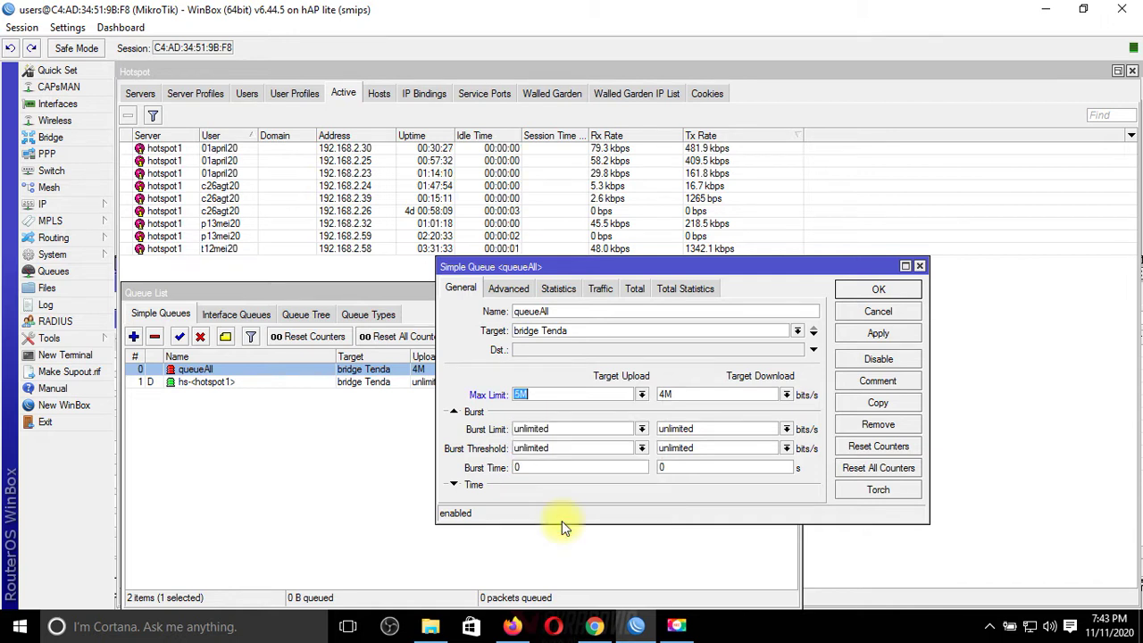
left_click(786, 396)
left_click(719, 527)
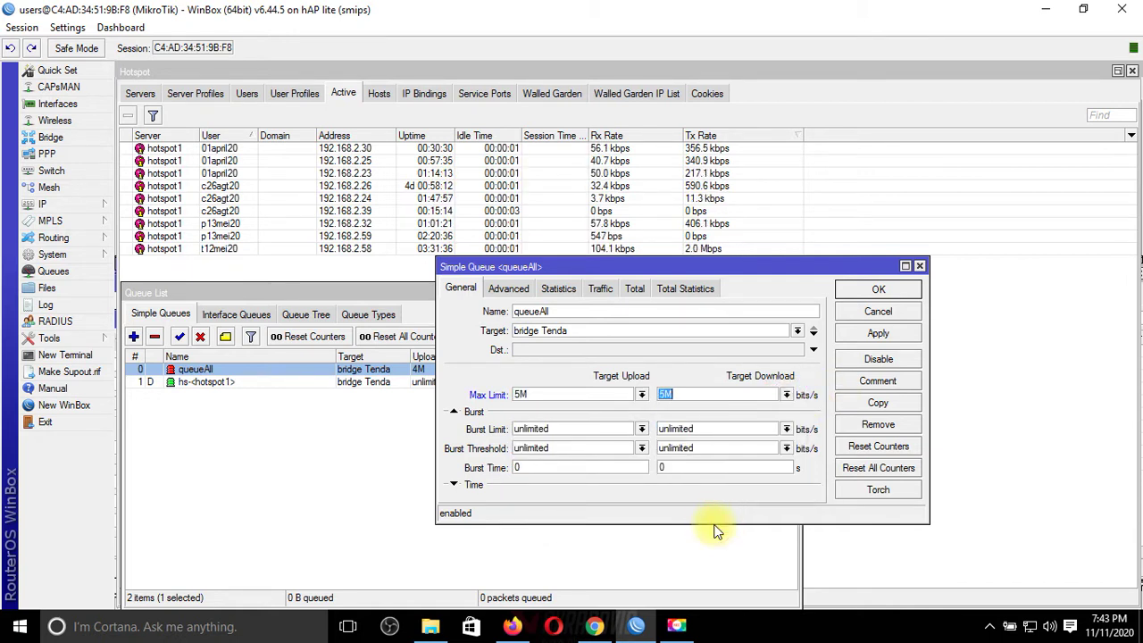
left_click(878, 289)
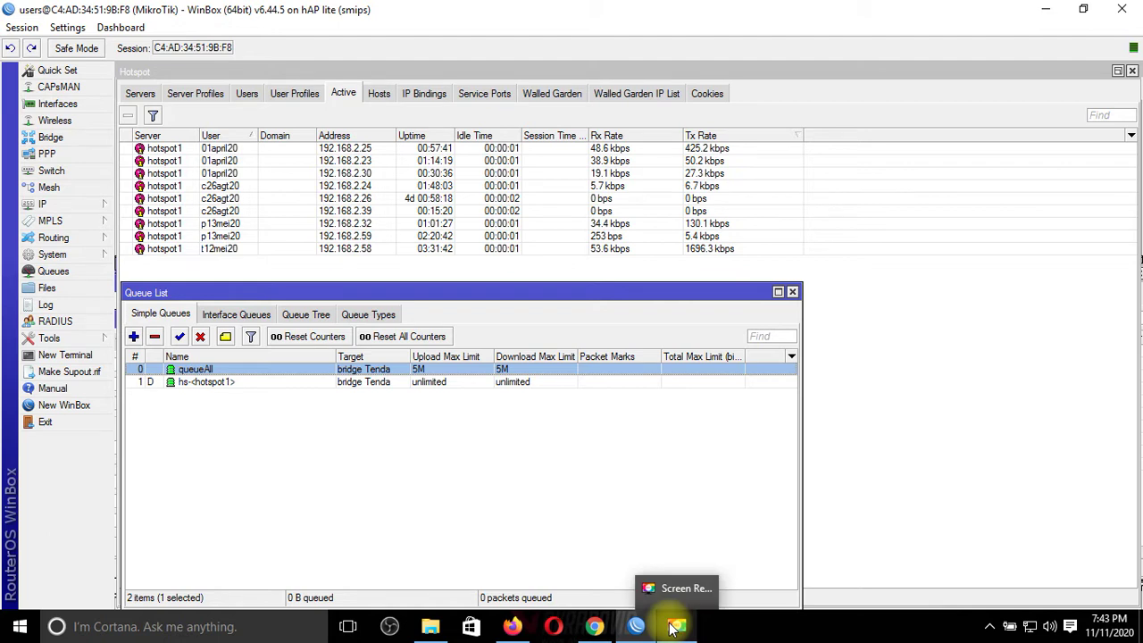
left_click(595, 628)
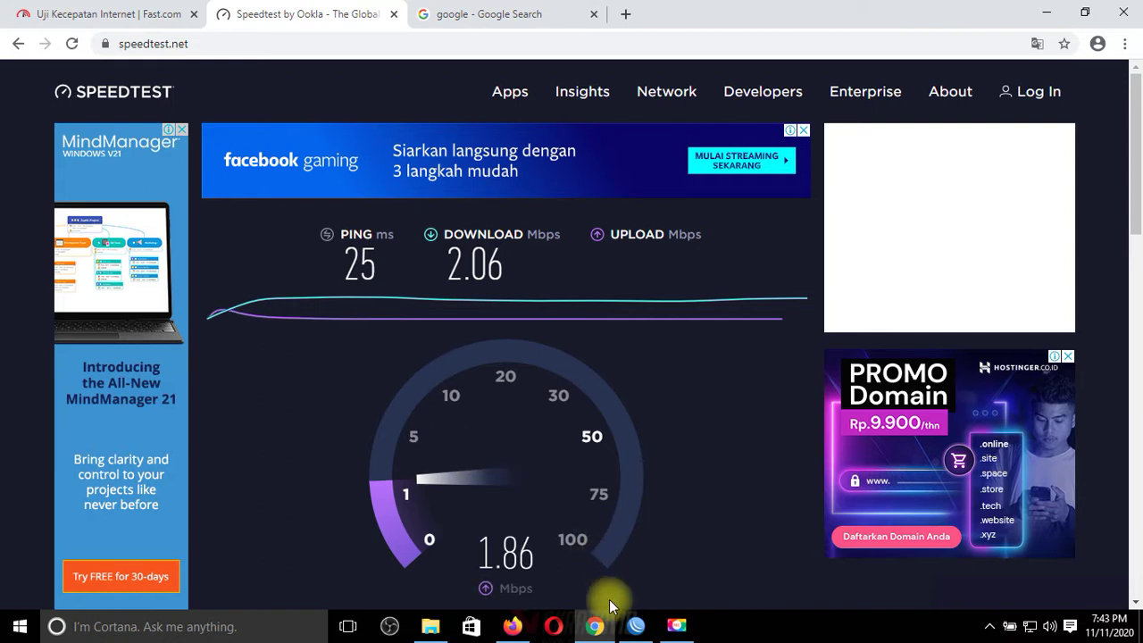
left_click(636, 625)
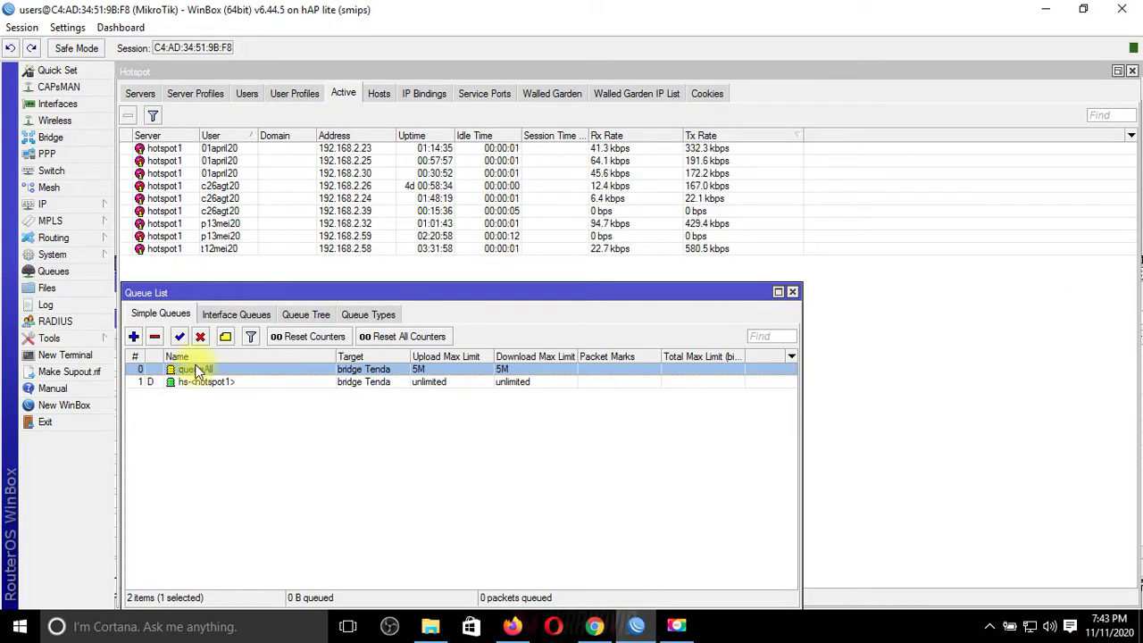
Step: Set both queueAll Max Limit fields to unlimited, apply, and close the dialog
double_click(375, 366)
left_click(642, 394)
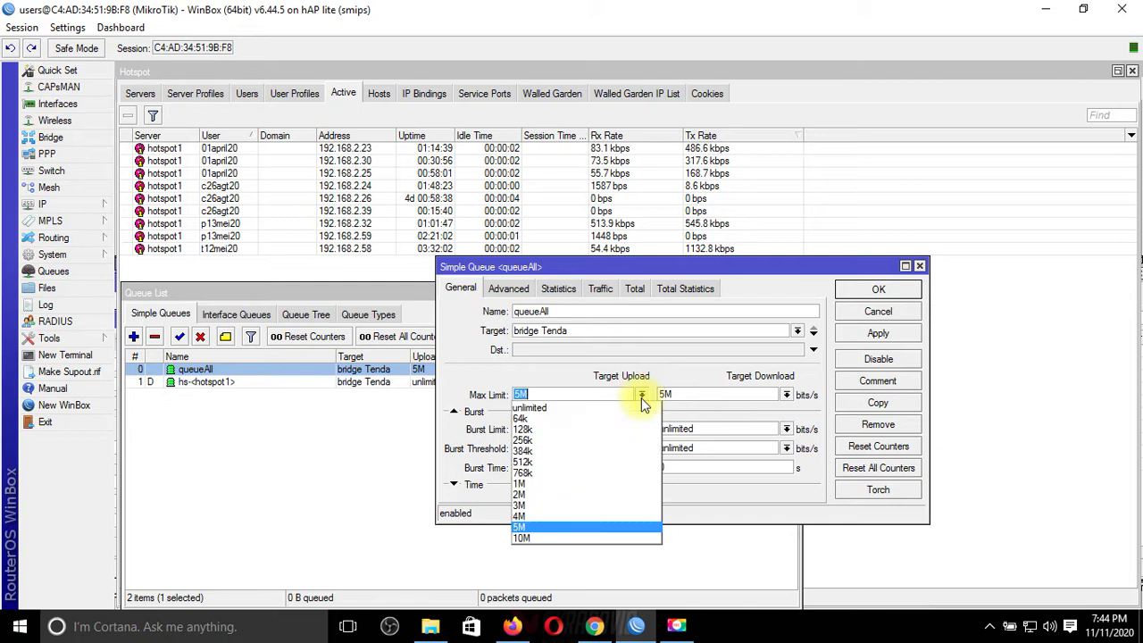
left_click(587, 407)
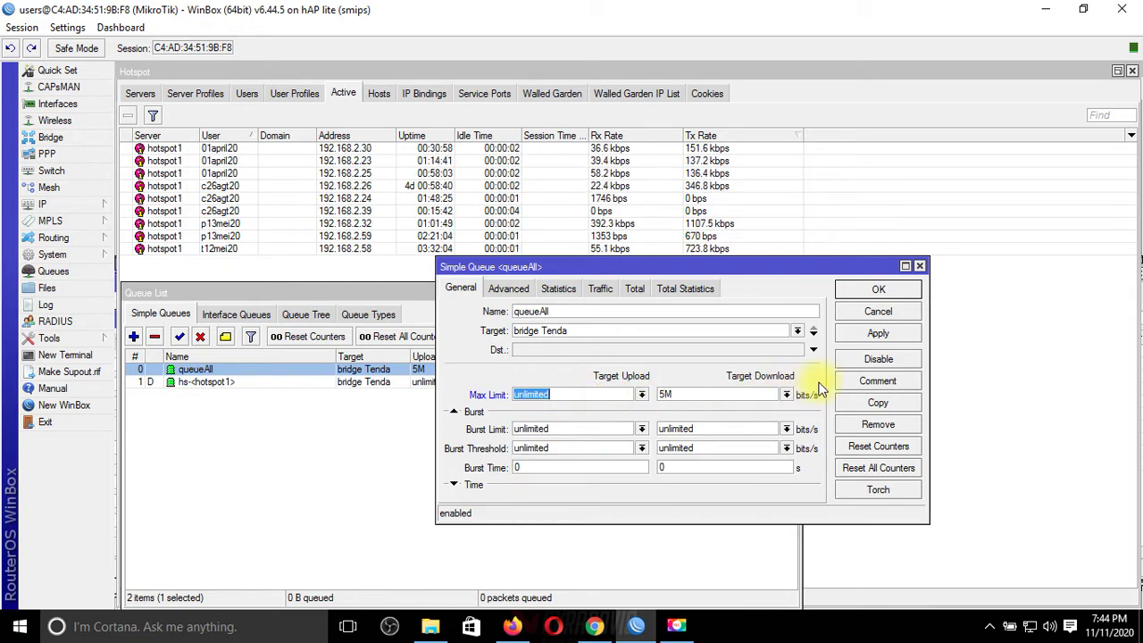
left_click(786, 394)
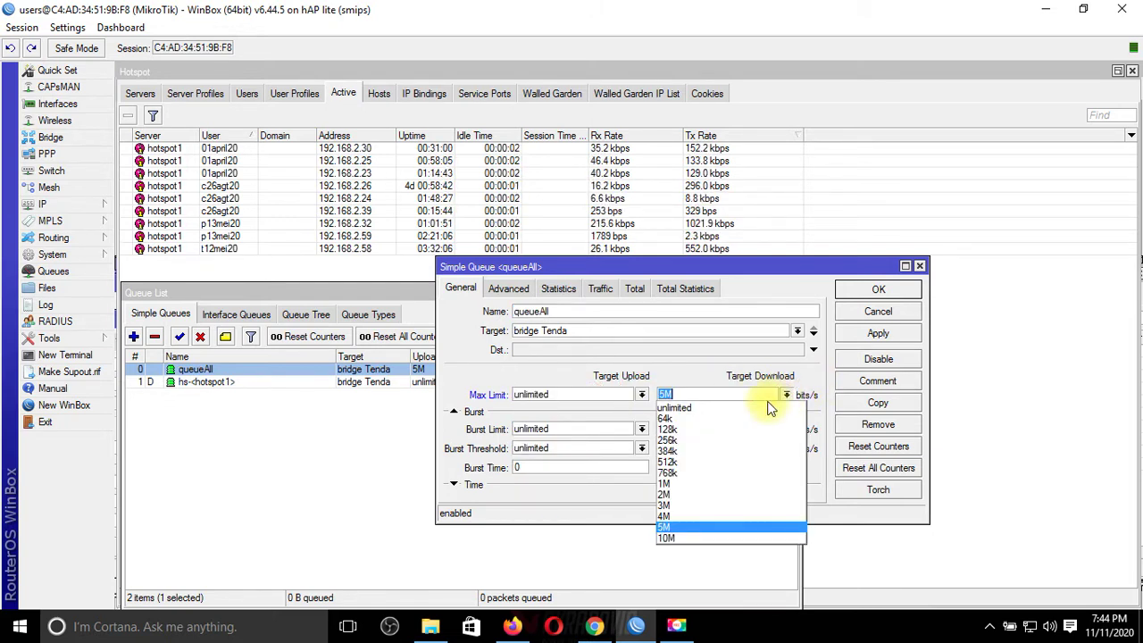
left_click(784, 404)
left_click(856, 336)
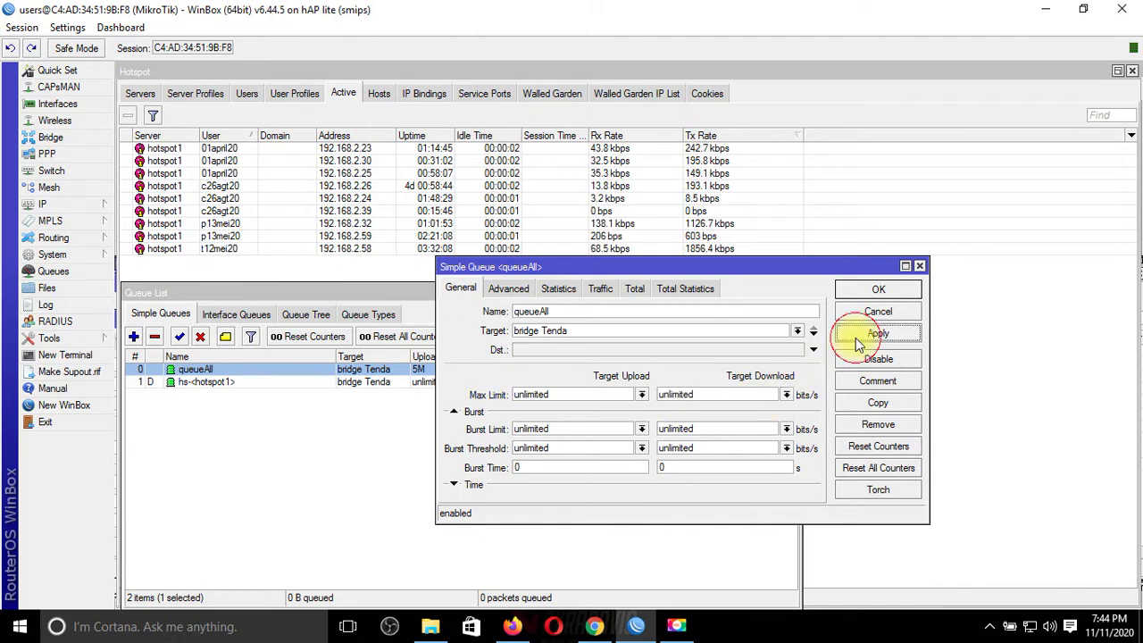
left_click(870, 295)
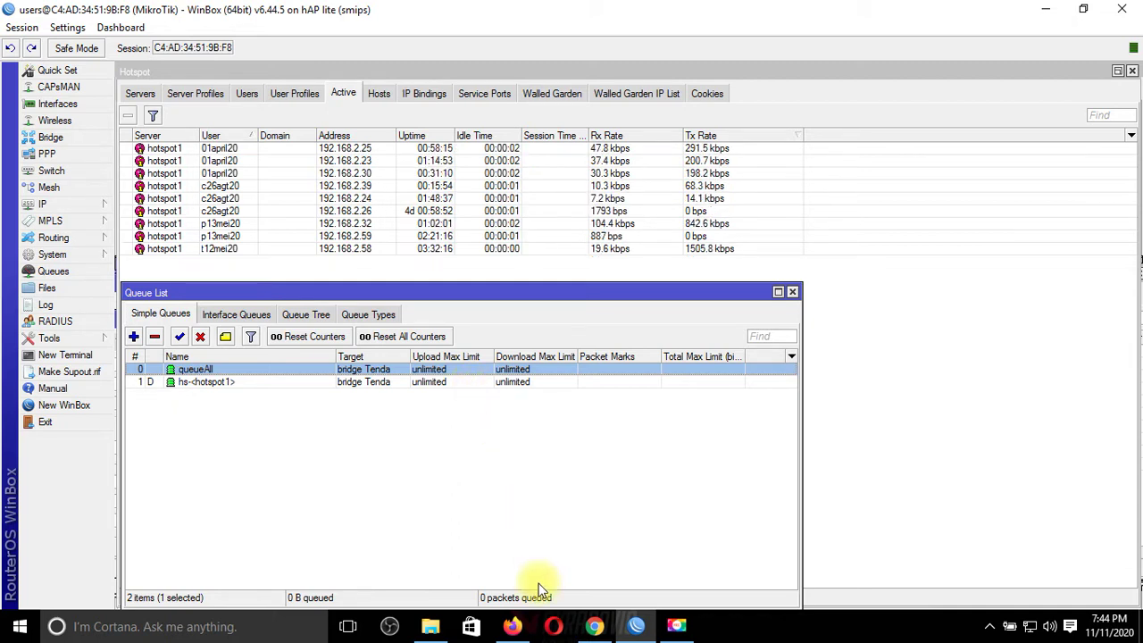
Step: Return to the Speedtest by Ookla page and start a new test with queueAll unlimited
mouse_move(522, 629)
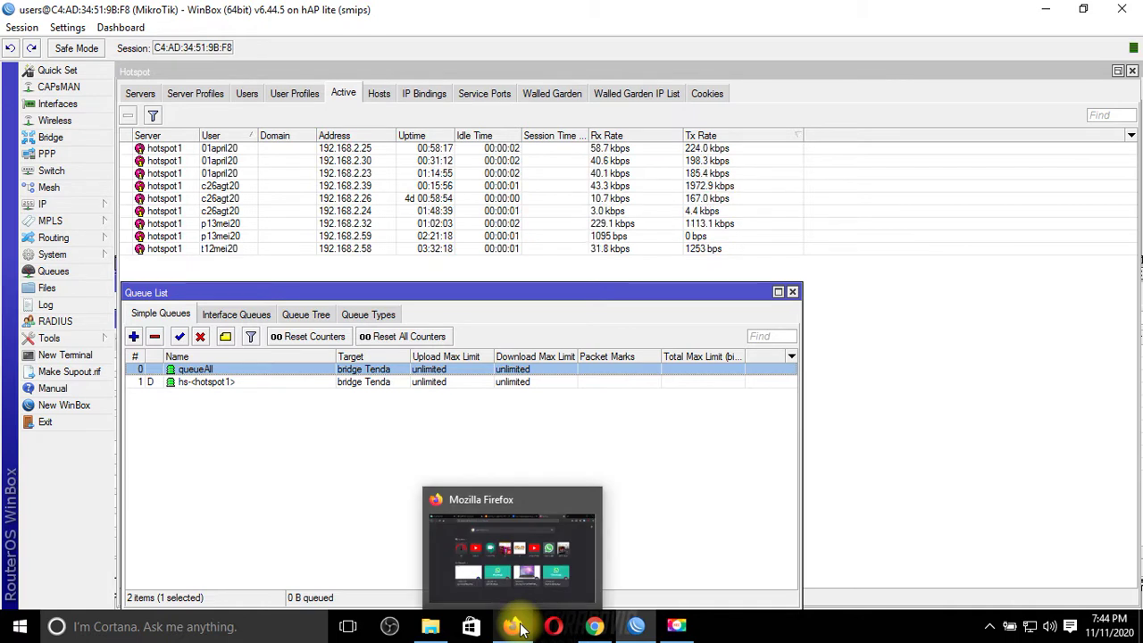
left_click(518, 627)
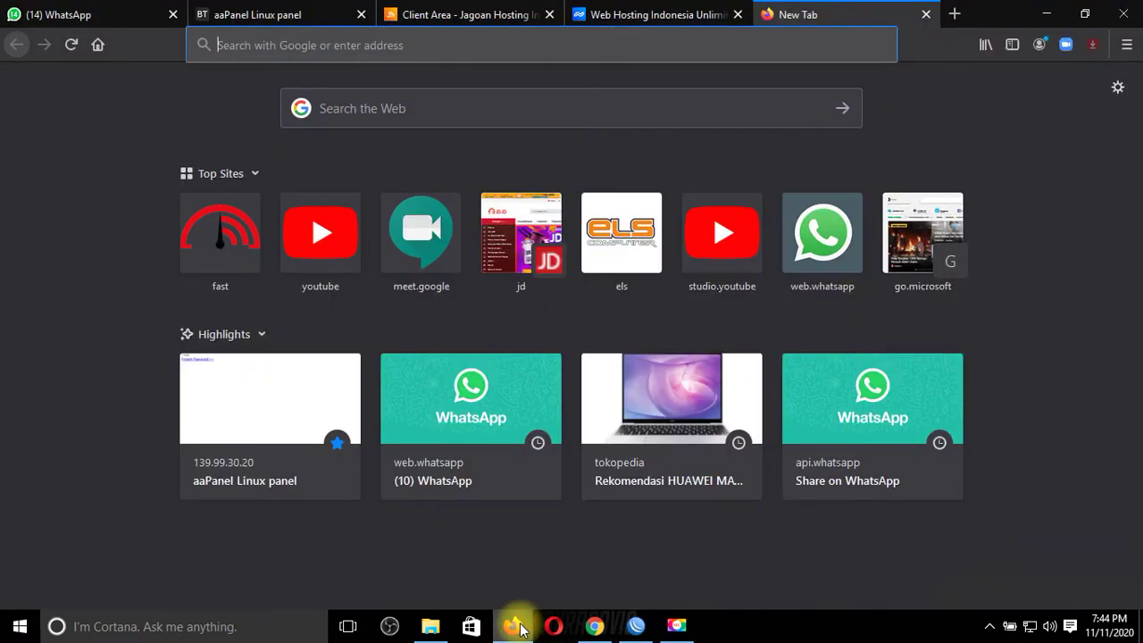
left_click(521, 628)
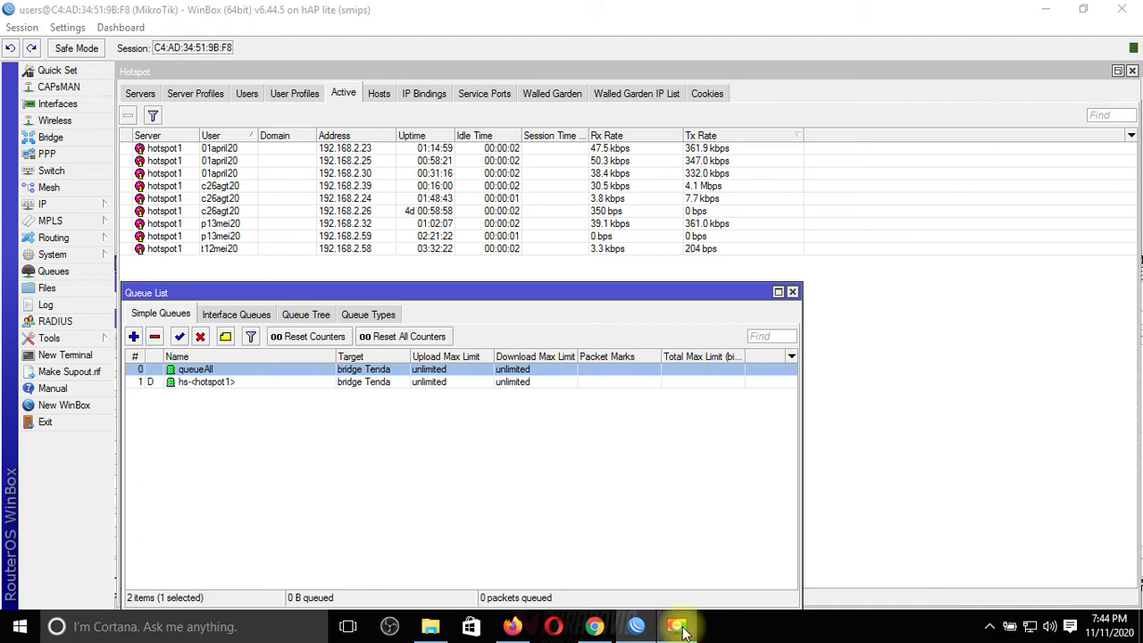
left_click(606, 632)
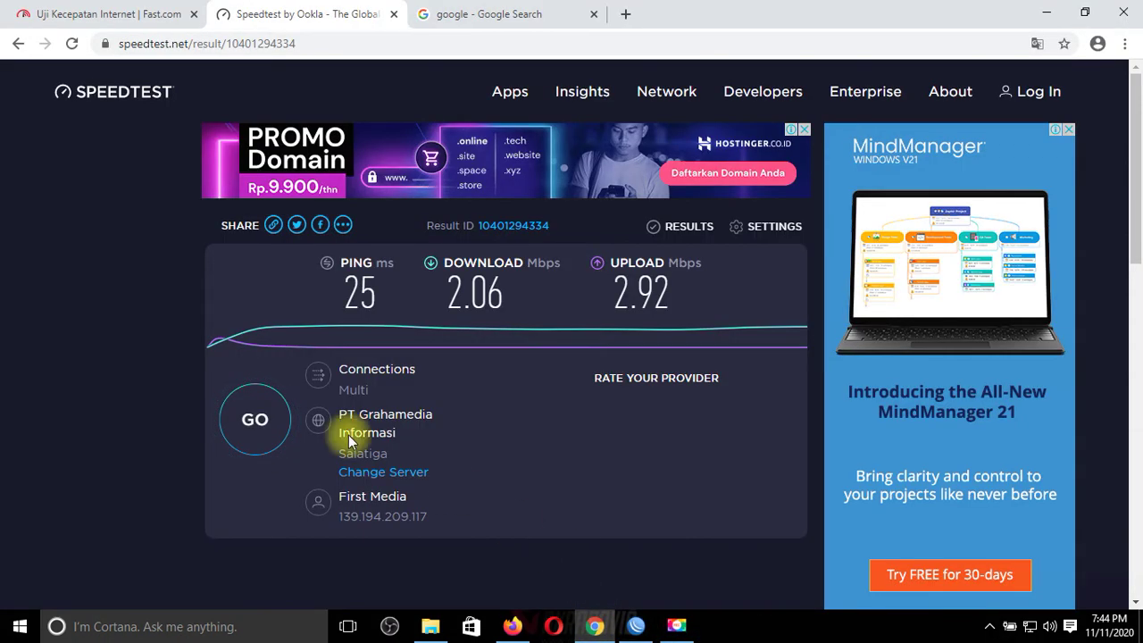
left_click(253, 418)
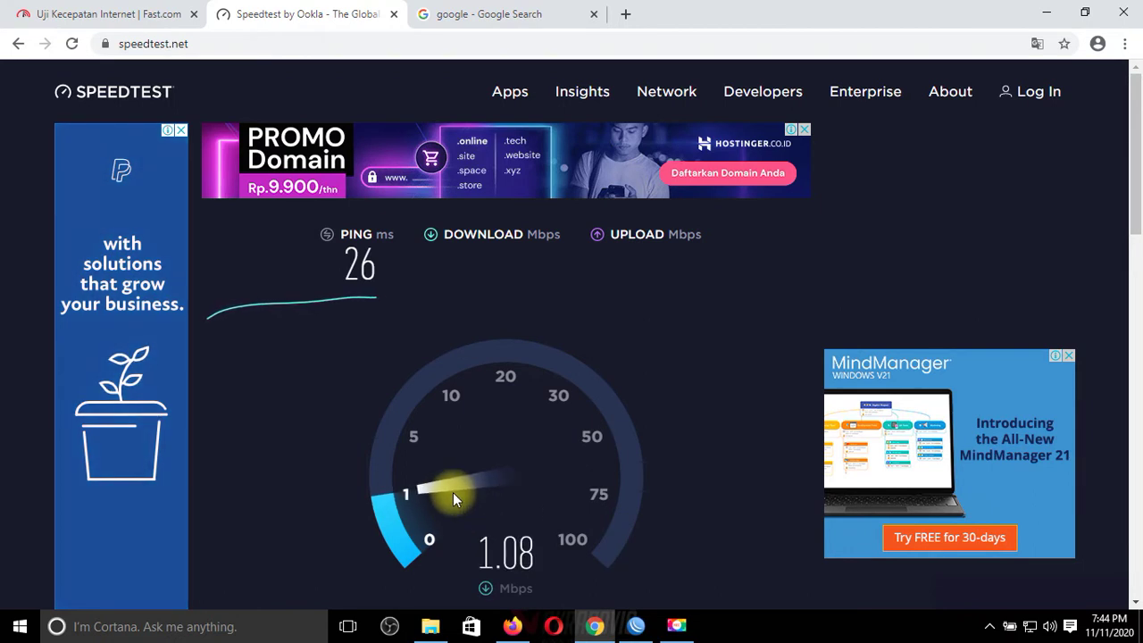
Step: Open the Google Earth result from the Google search results for 'google'
left_click(554, 13)
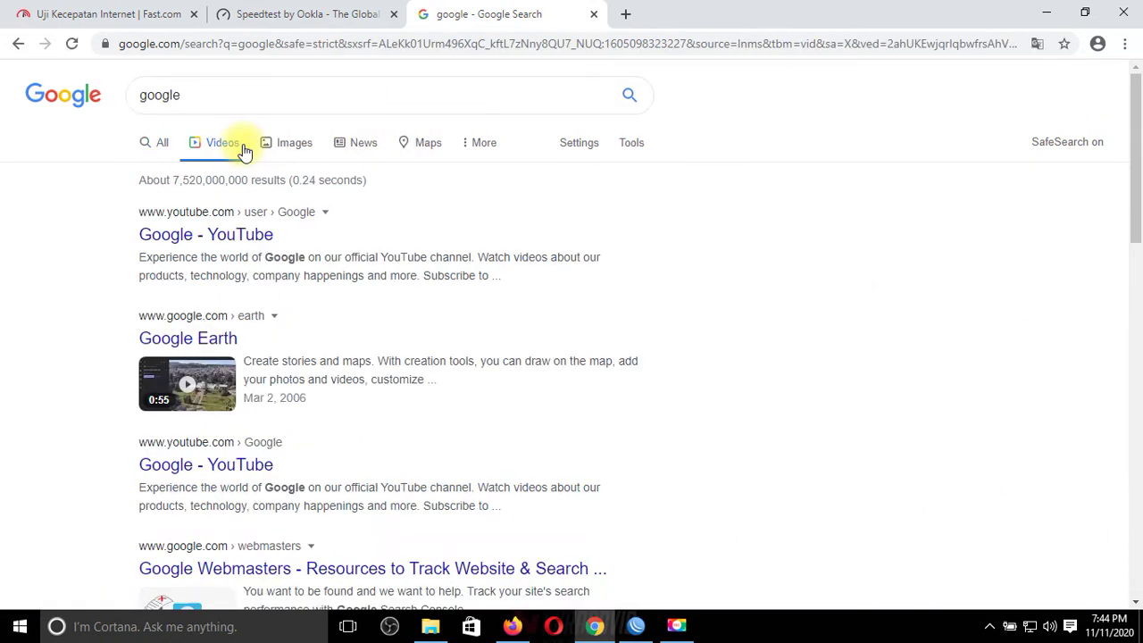
left_click(213, 342)
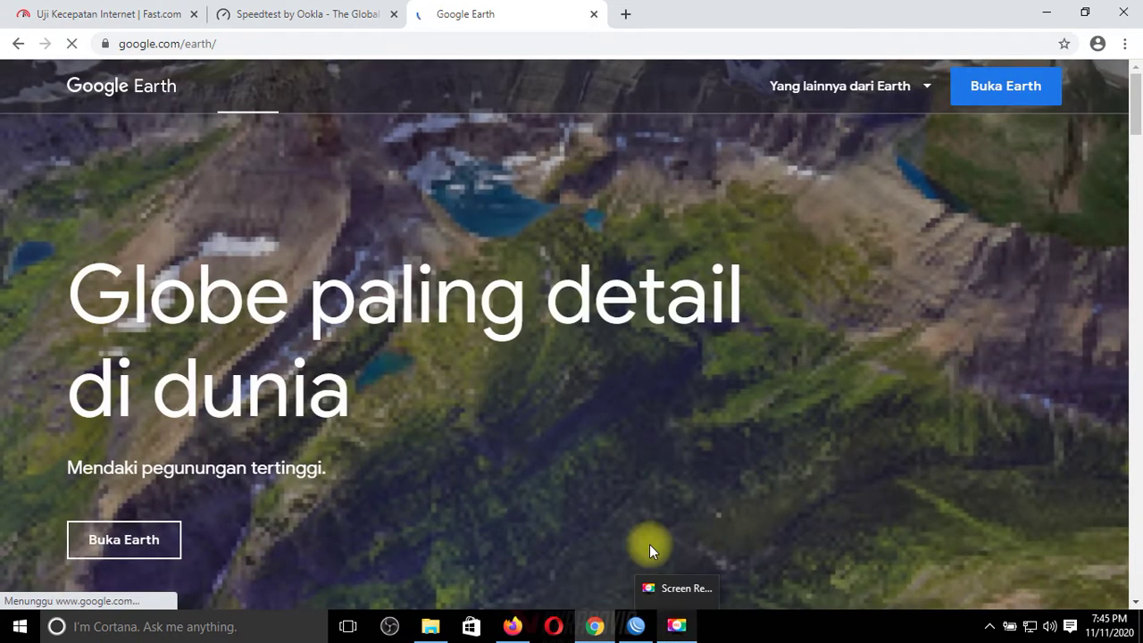
Step: Search Google for youtube, filter to videos, and open the official YouTube channel
left_click(311, 44)
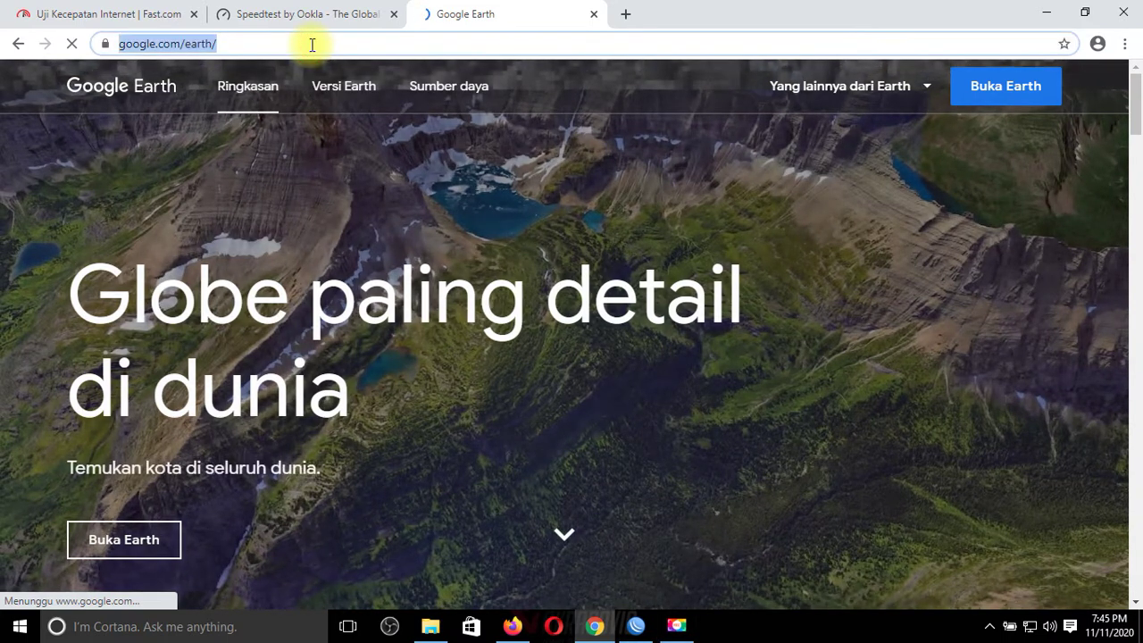
type("youtube")
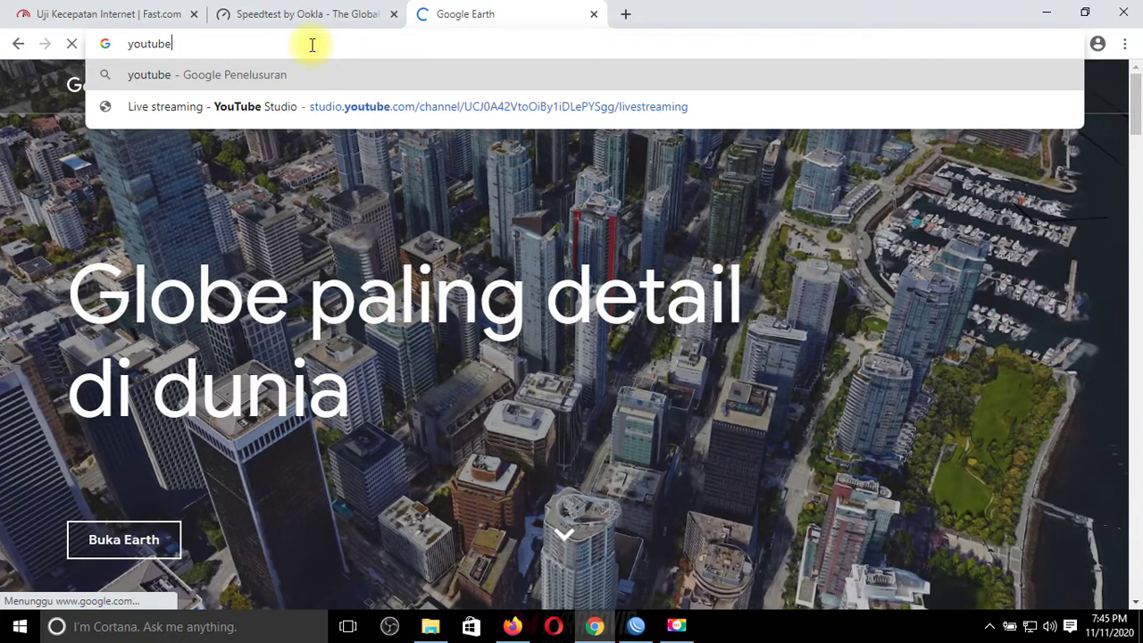
key("Return")
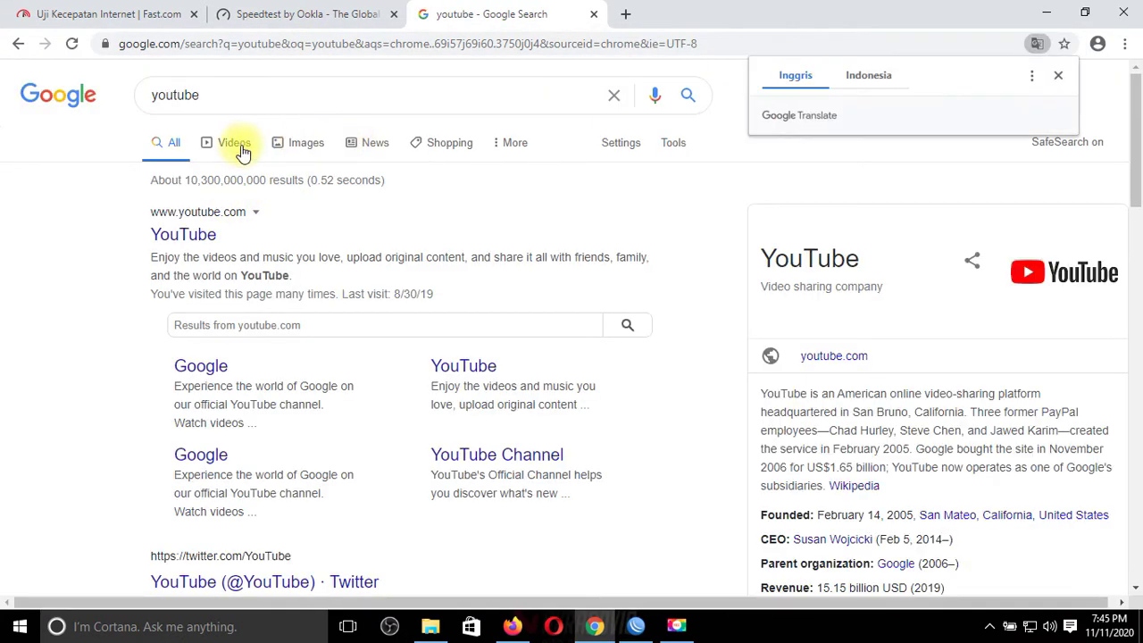
left_click(240, 148)
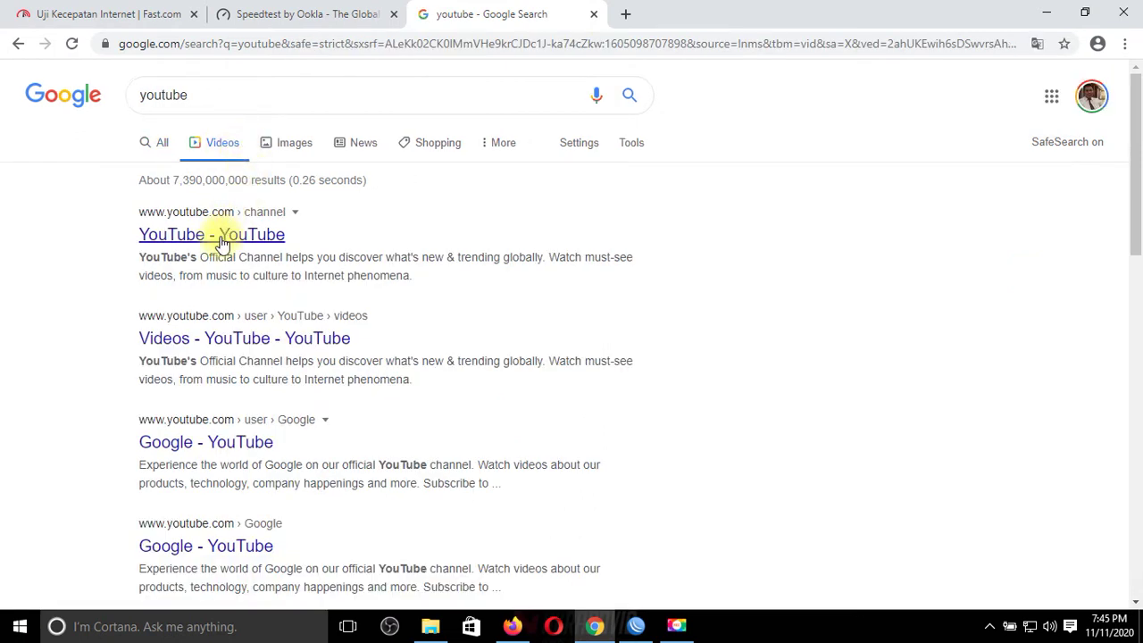
left_click(220, 238)
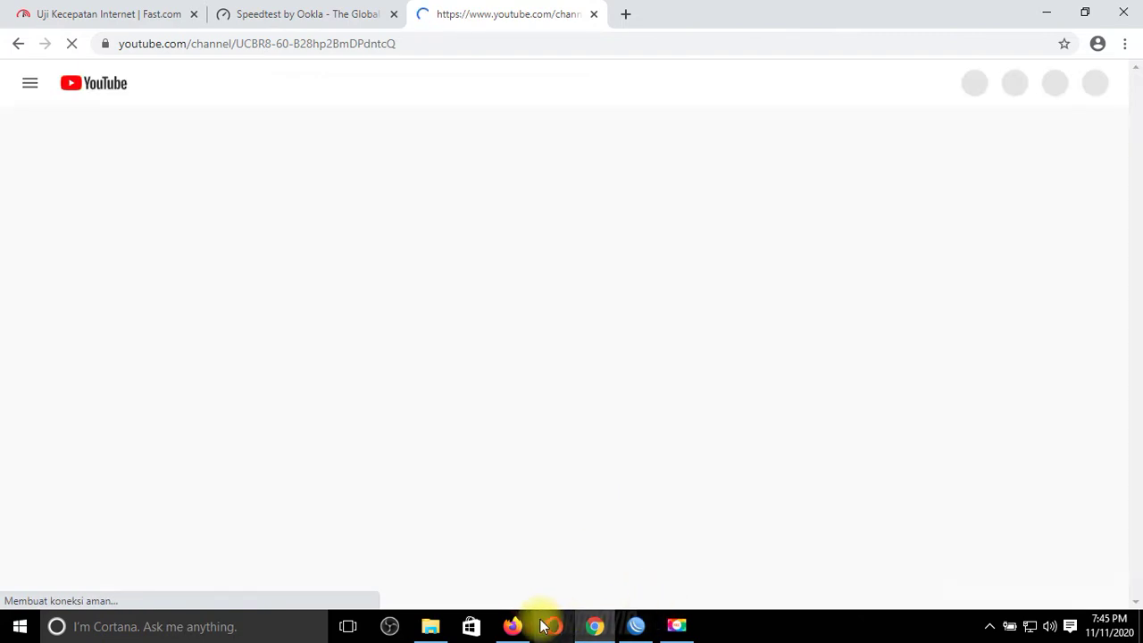
Step: Switch between the taskbar windows to get back to the WinBox router window
mouse_move(522, 626)
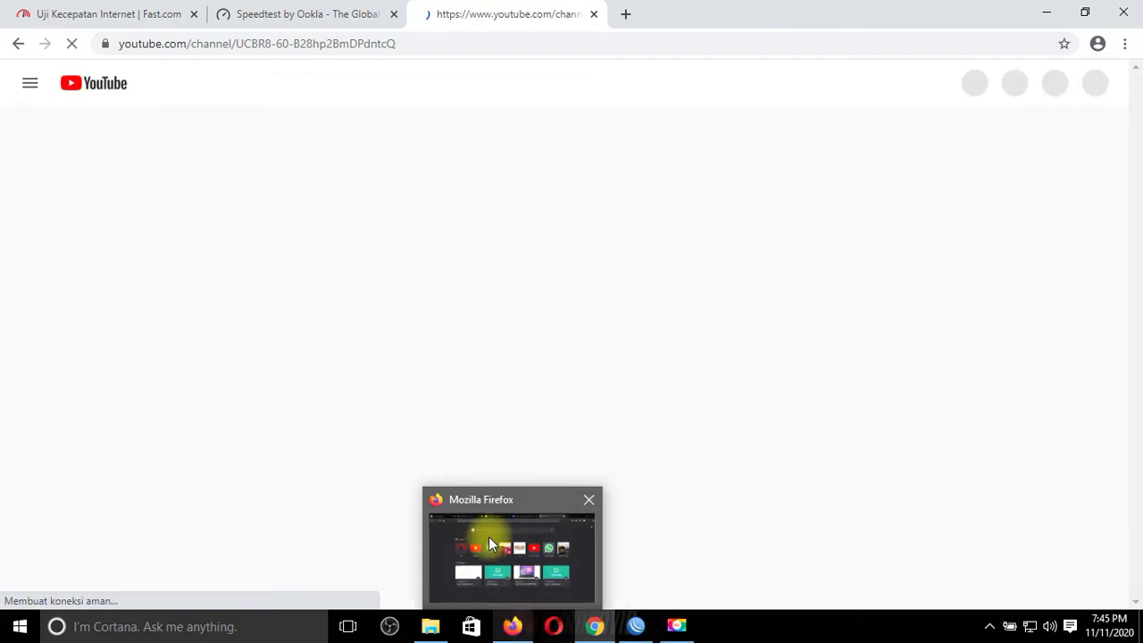
mouse_move(488, 538)
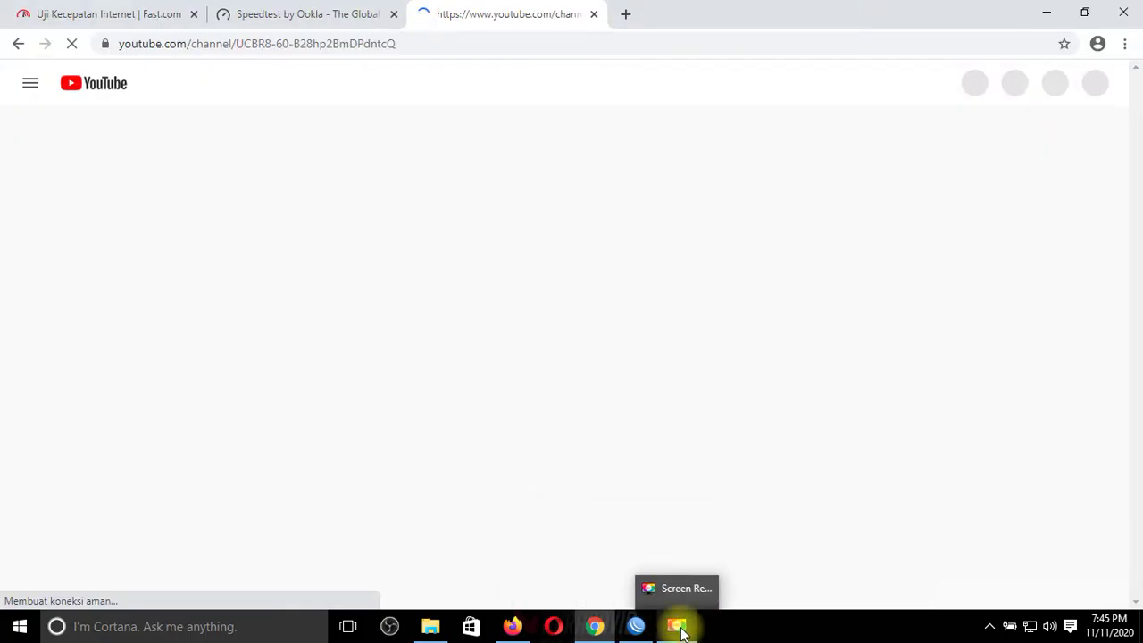
left_click(681, 629)
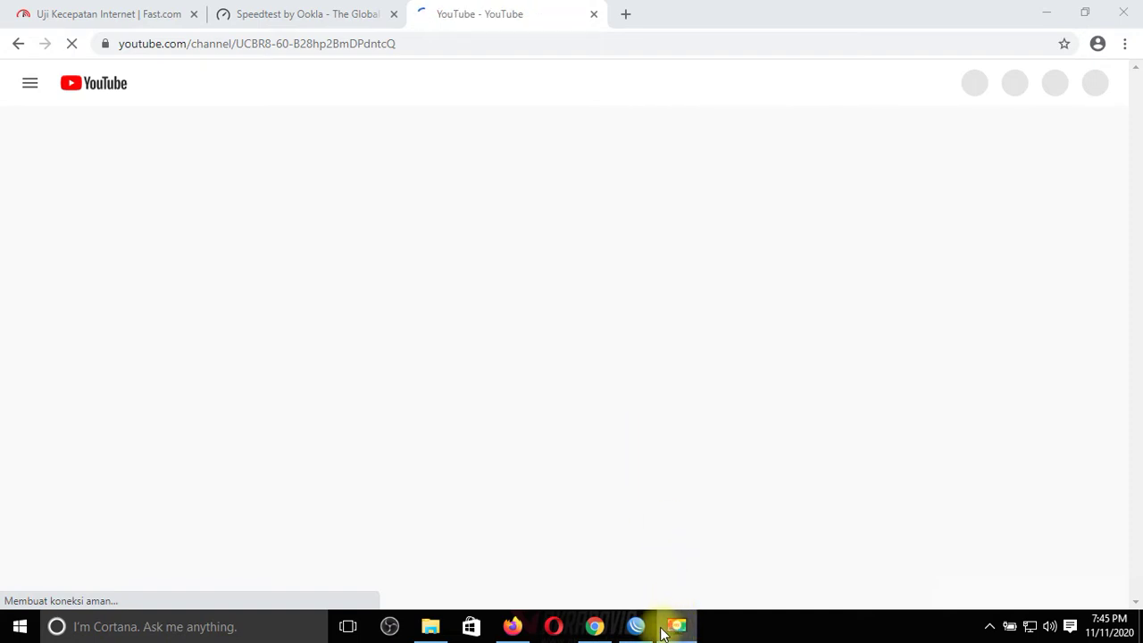
left_click(677, 629)
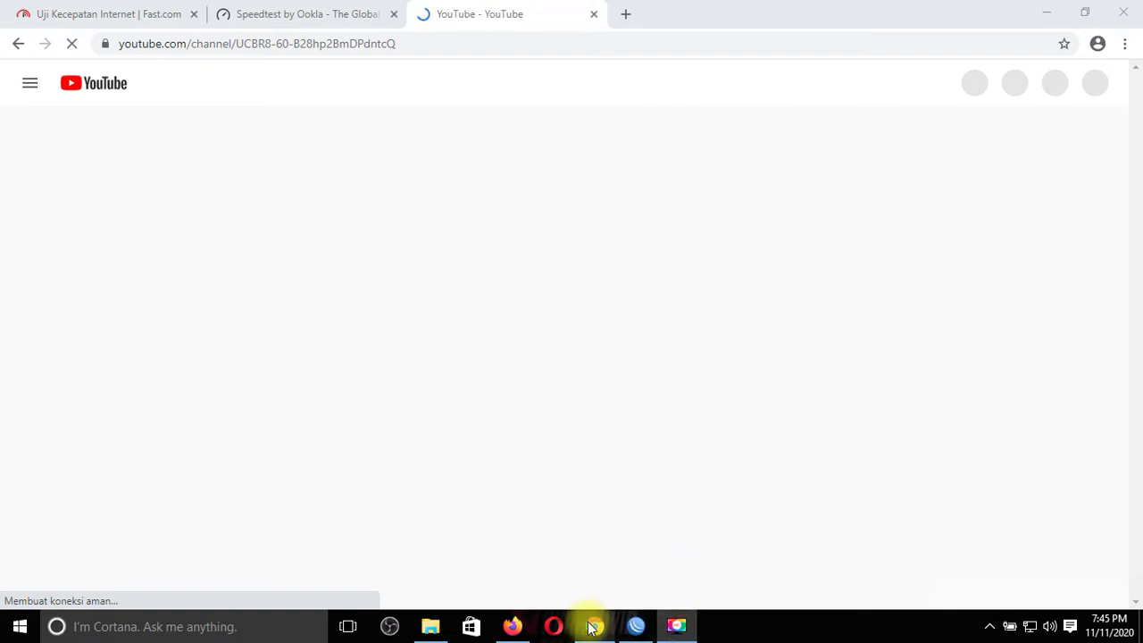
left_click(514, 627)
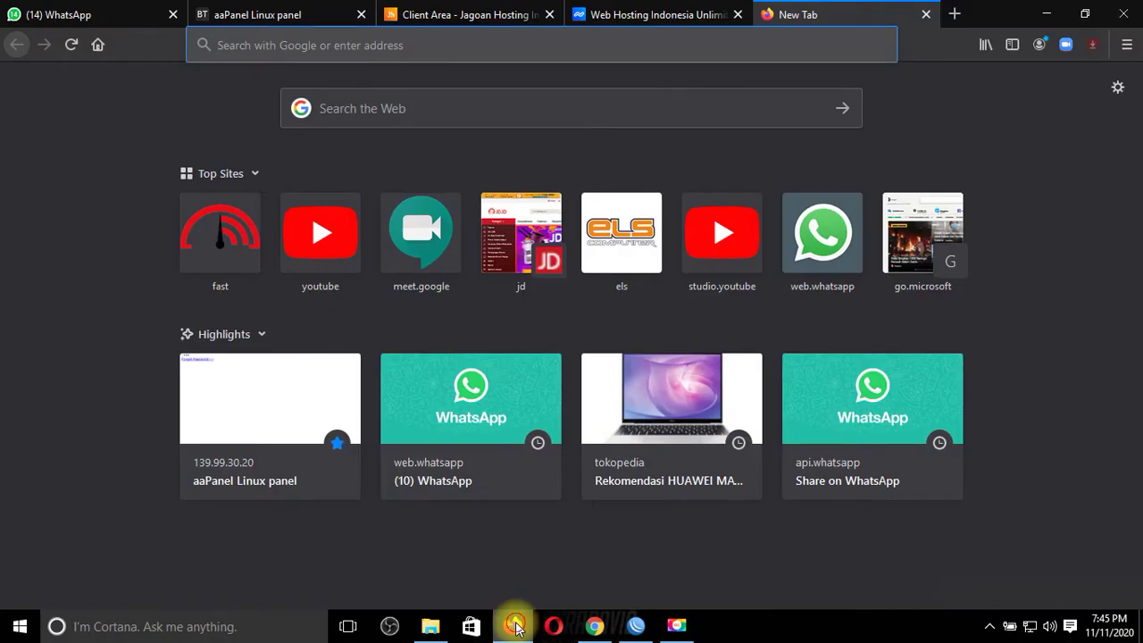
left_click(515, 628)
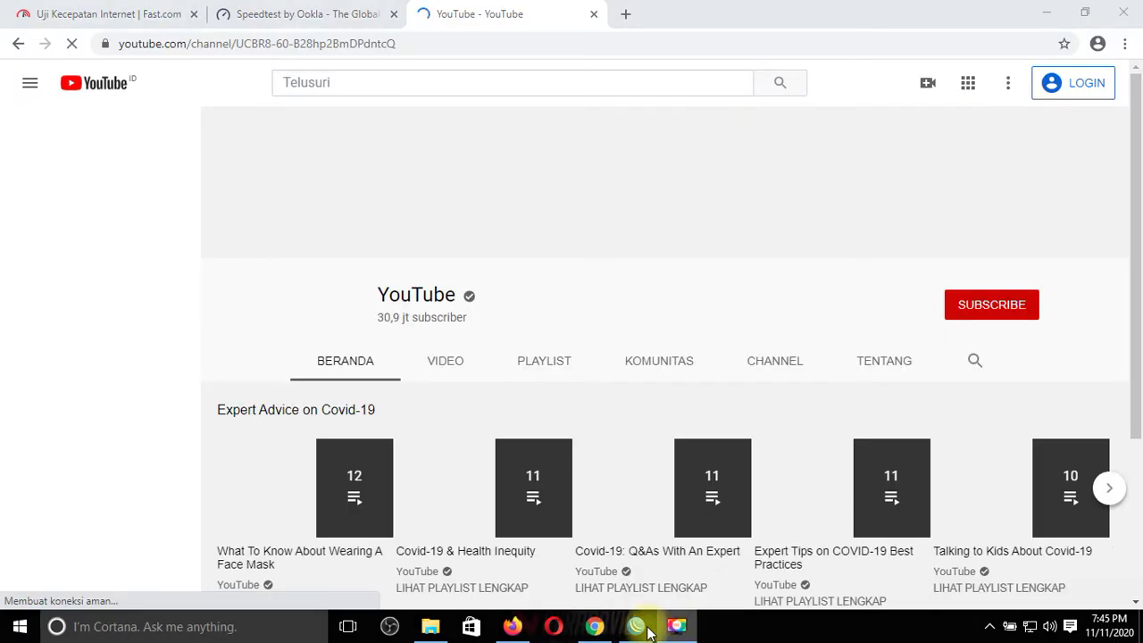
left_click(638, 628)
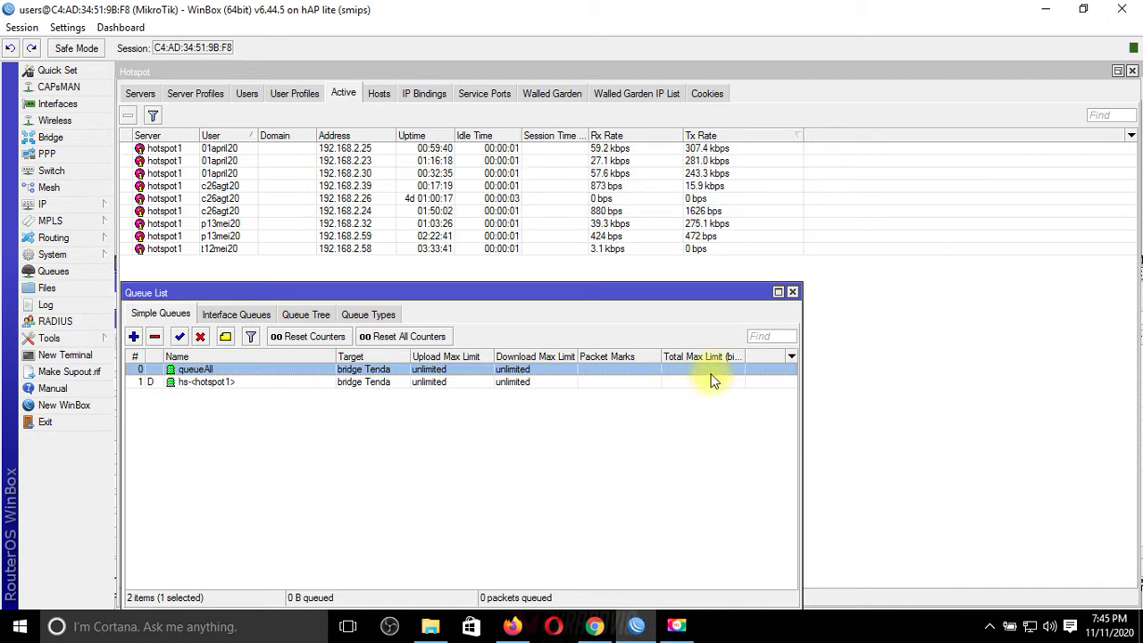
Step: Set queueAll's upload and download Max Limit to 7M and apply the change
left_click_drag(718, 291, 723, 268)
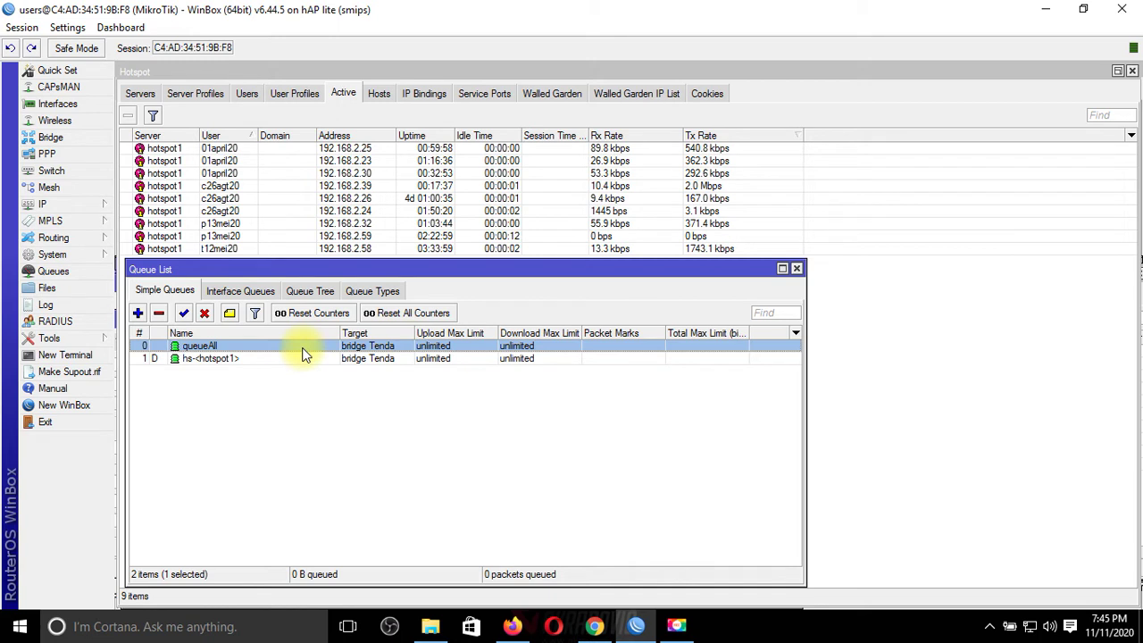
double_click(358, 345)
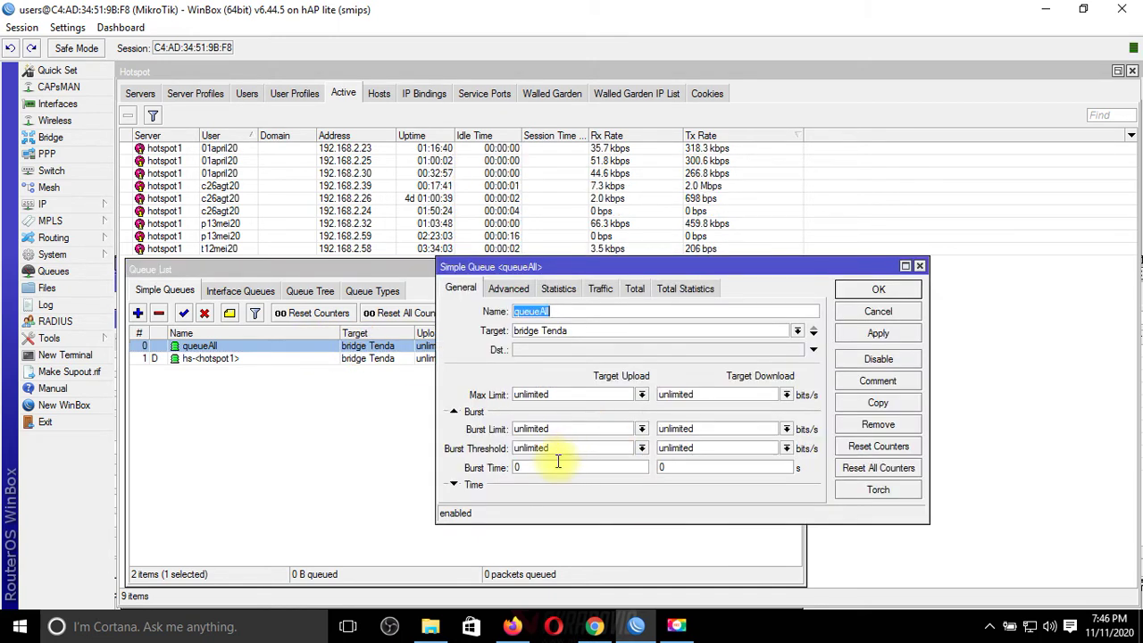
left_click(564, 395)
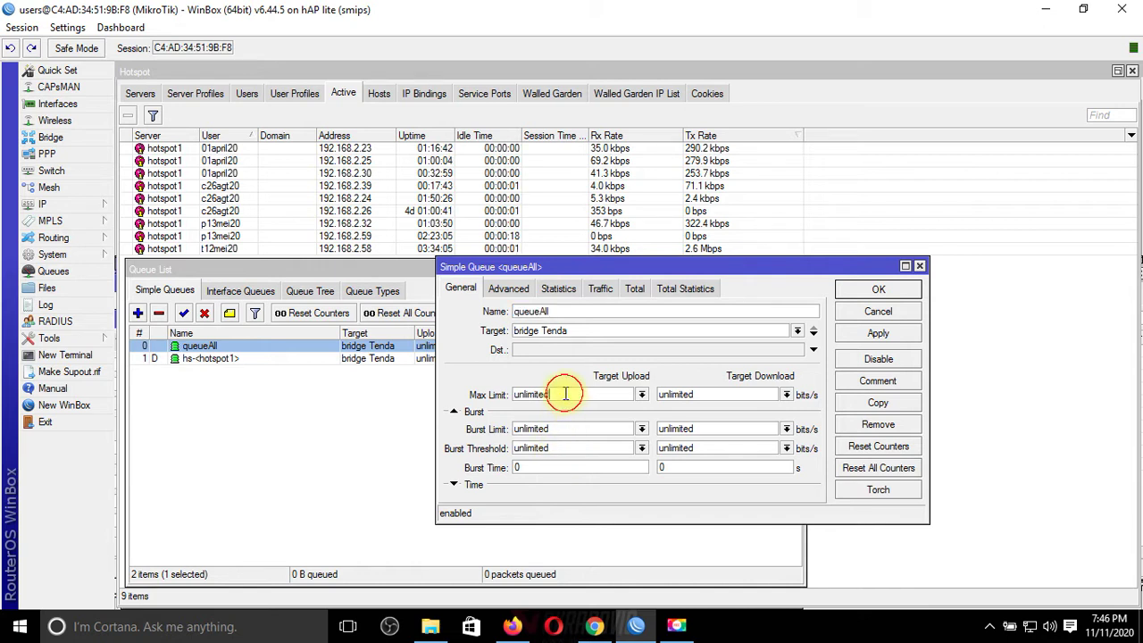
left_click(641, 394)
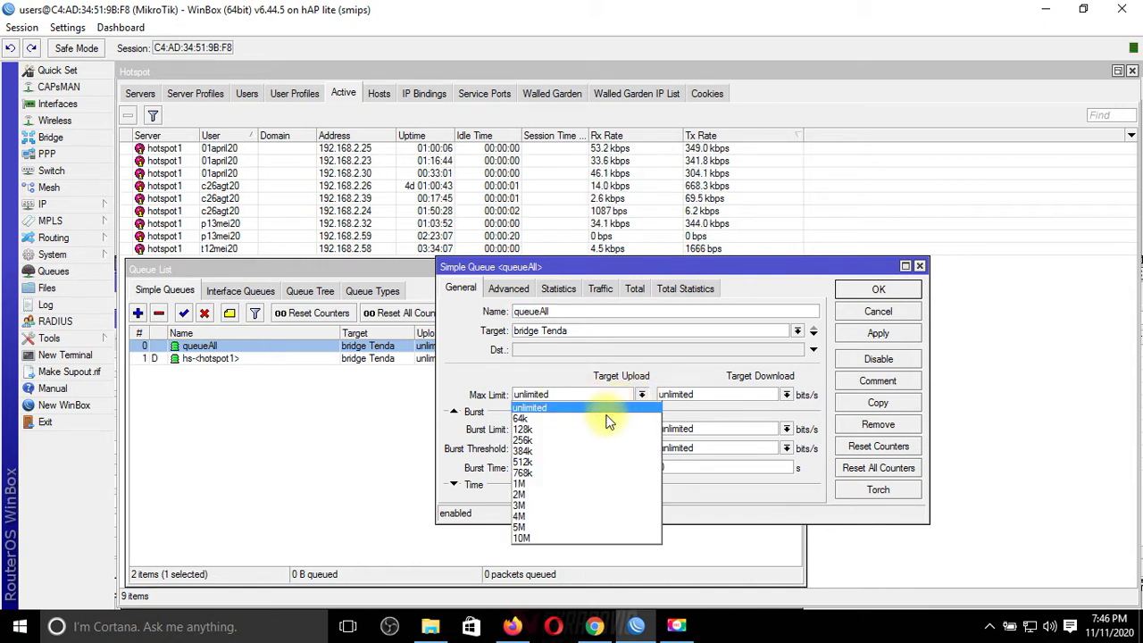
left_click(556, 528)
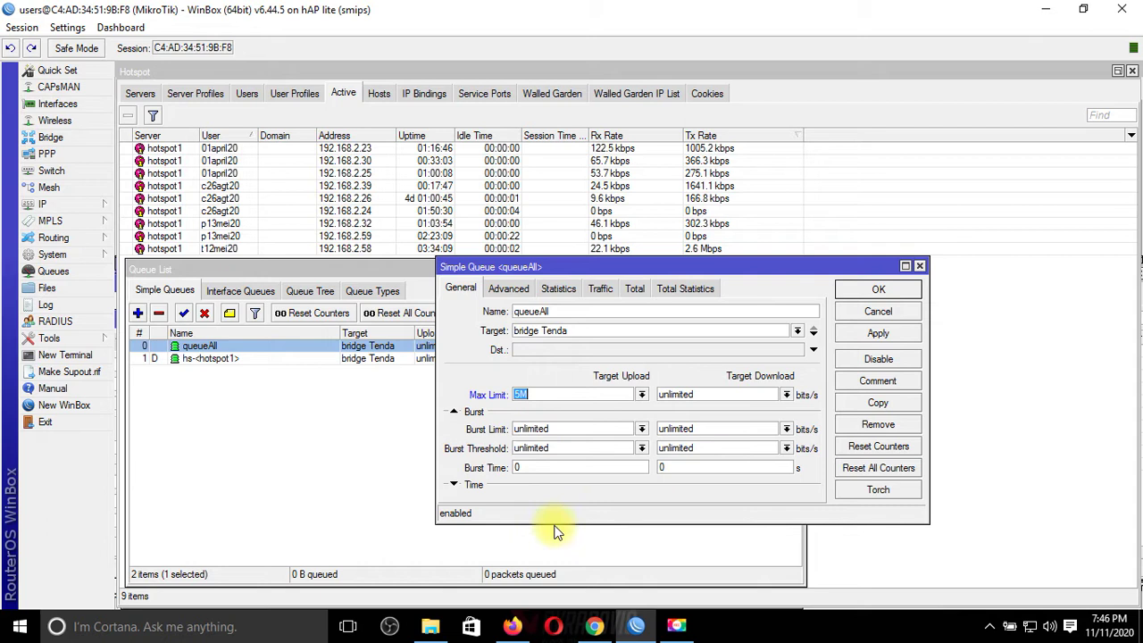
left_click(785, 394)
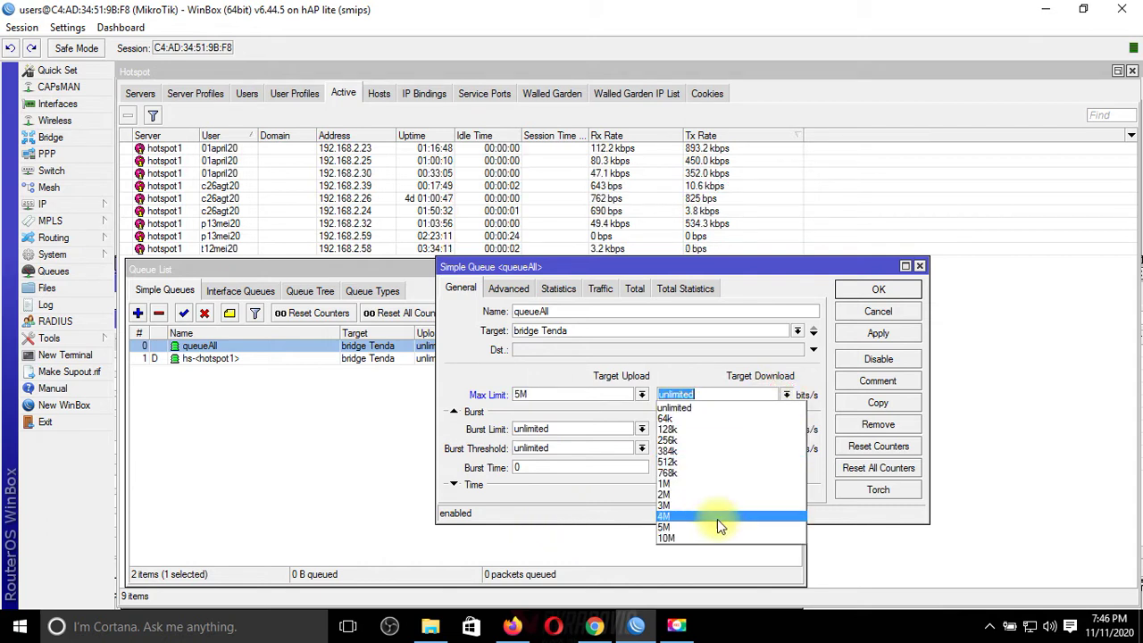
left_click(717, 528)
key("BackSpace")
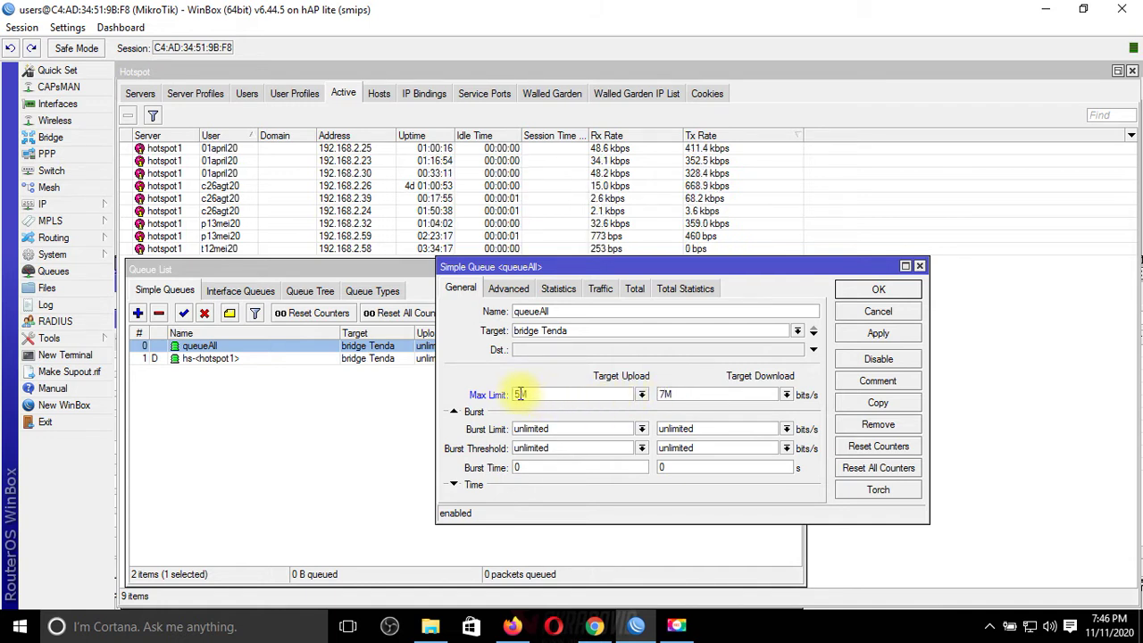
type("7")
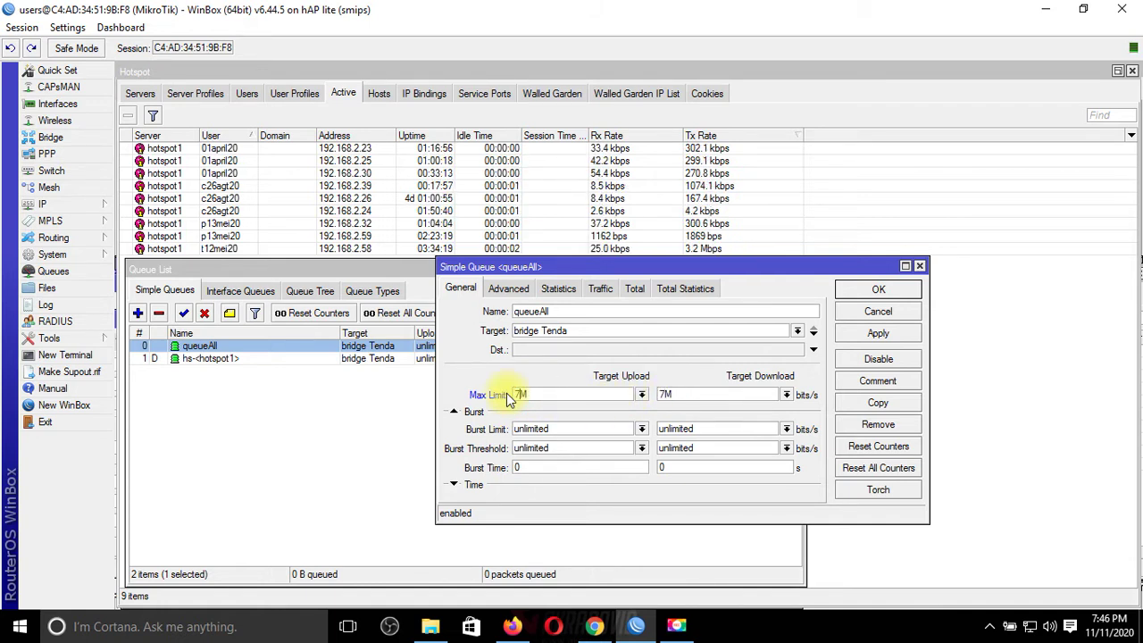
left_click(879, 334)
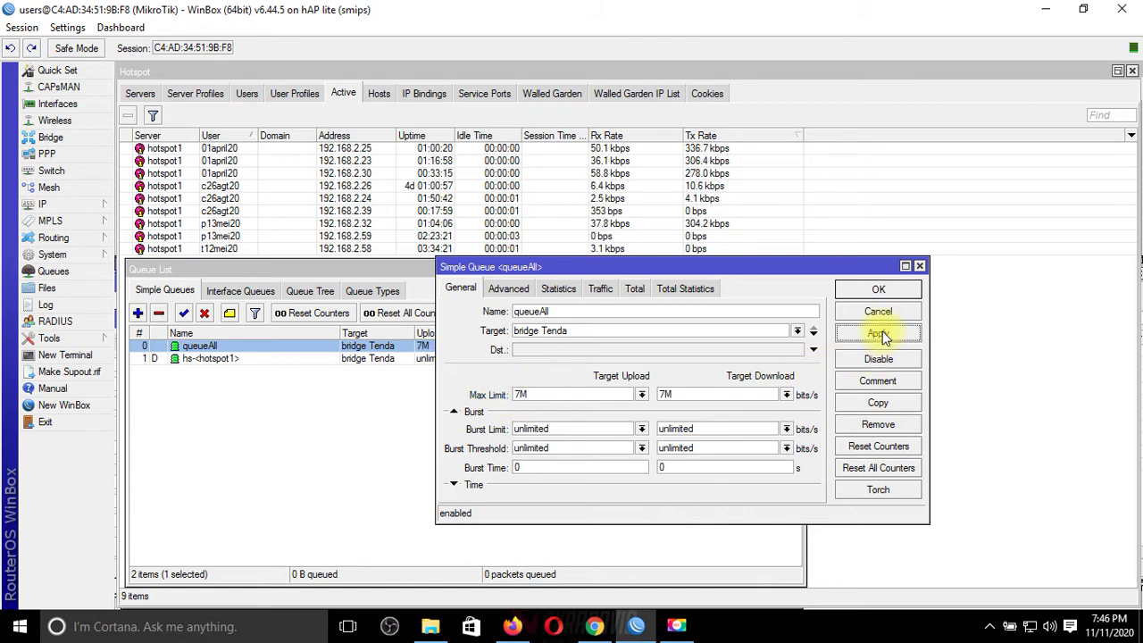
left_click(875, 290)
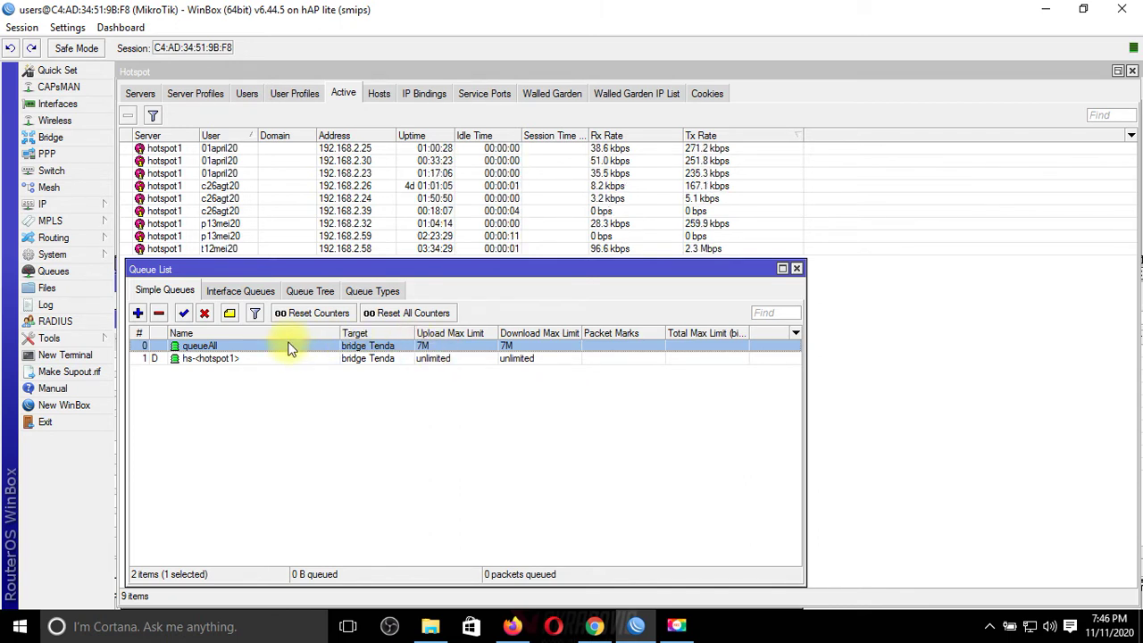
Step: Replace queueAll's 7M upload and download max limits with 6M and apply
mouse_move(334, 263)
left_mouse_down()
mouse_move(327, 284)
mouse_move(339, 271)
left_mouse_up()
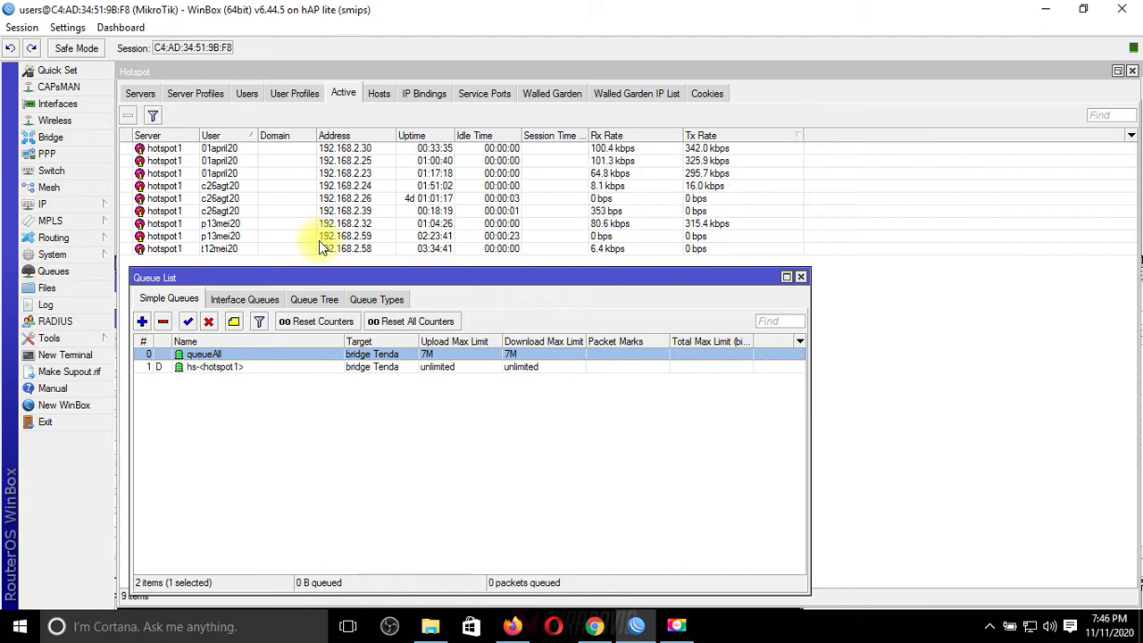
double_click(400, 353)
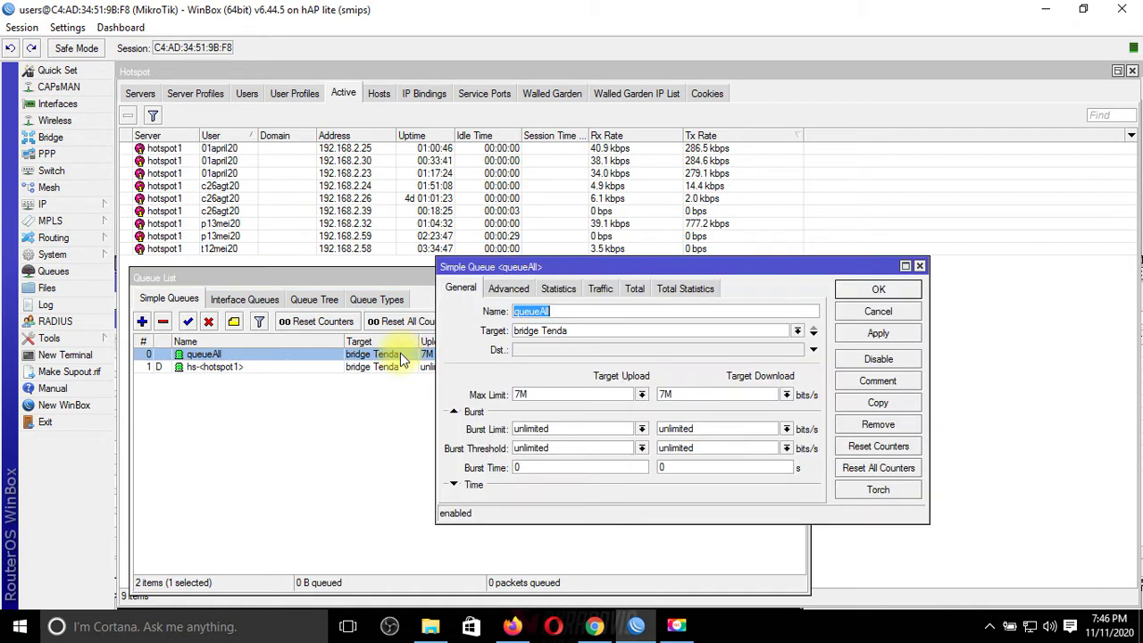
left_click_drag(525, 394, 510, 394)
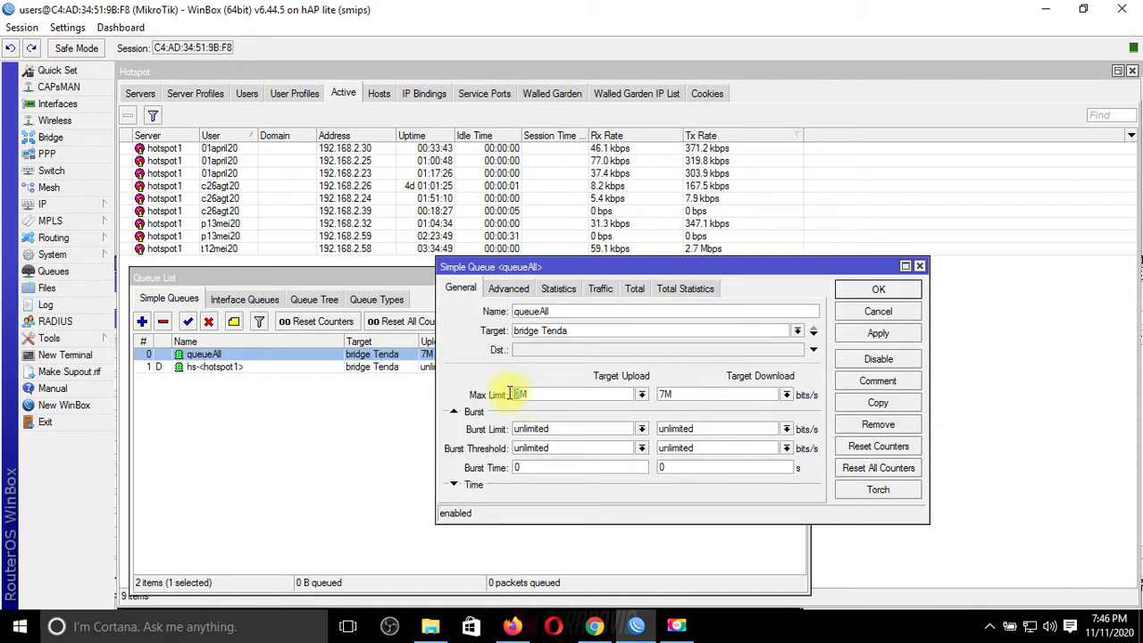
type("6M")
left_click_drag(677, 395, 669, 396)
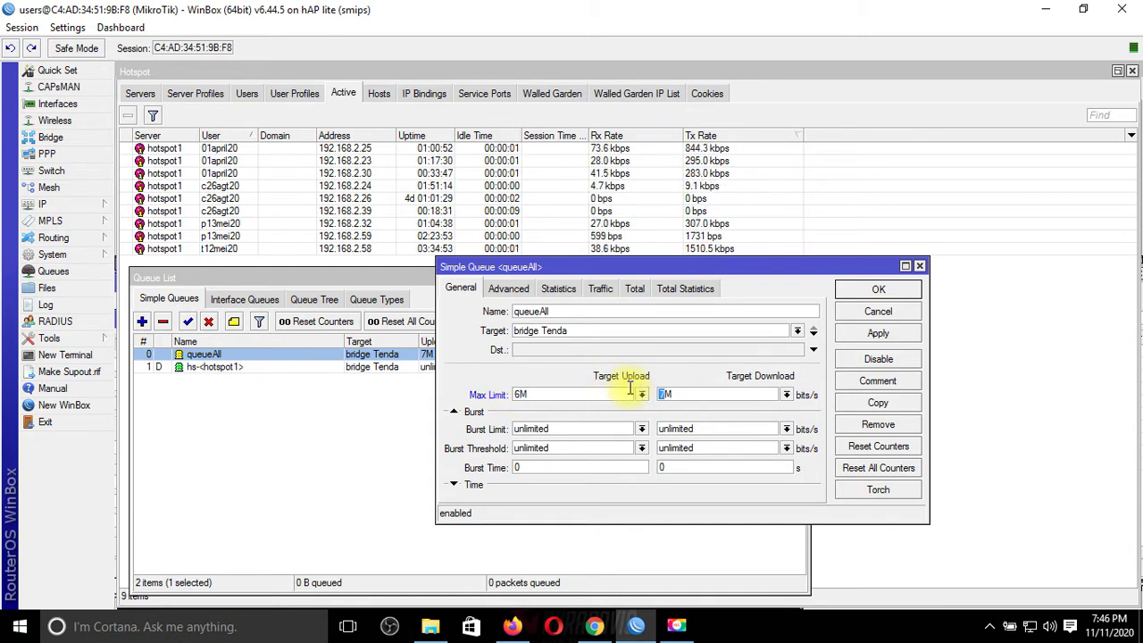
type("6M")
left_click(903, 333)
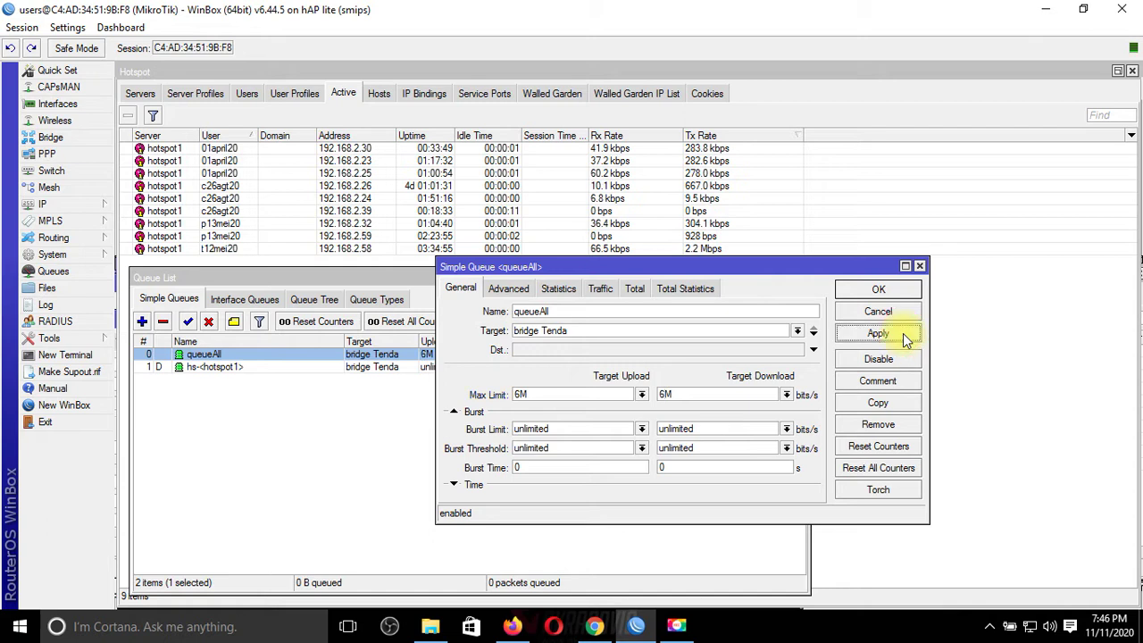
left_click(877, 291)
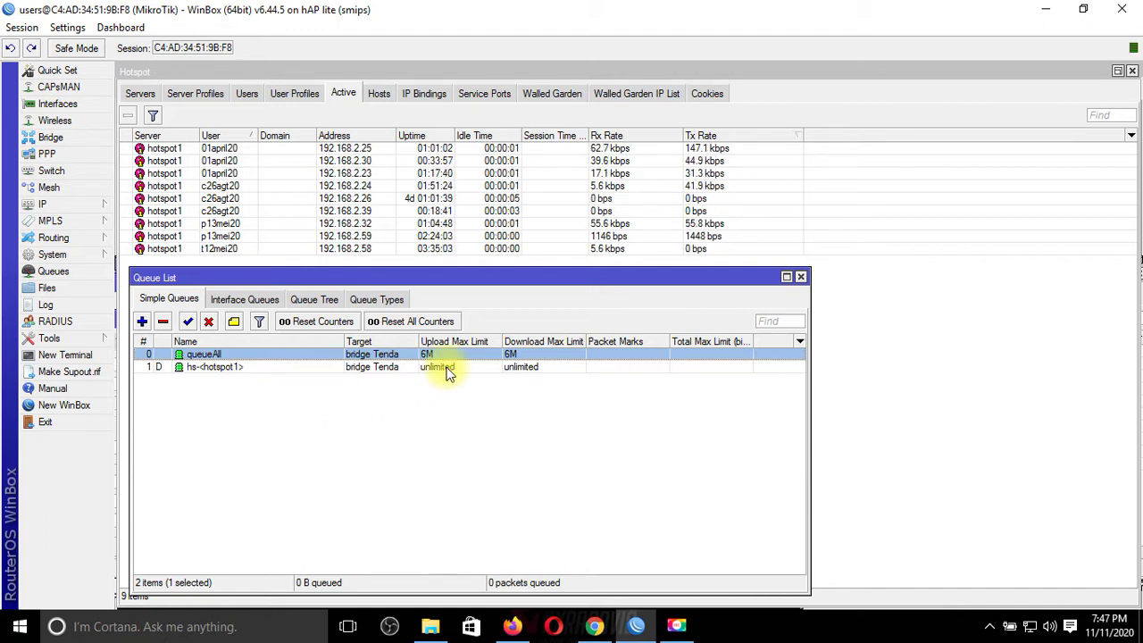
Step: Go to the Fast.com tab and restart its speed test under the 6M cap
left_click(511, 625)
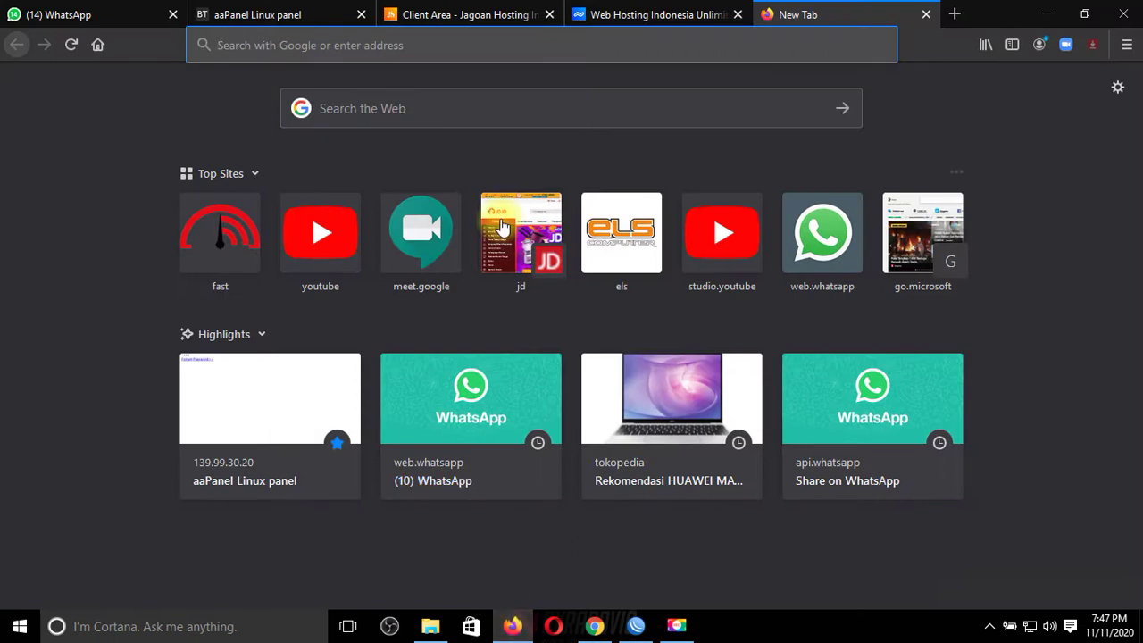
left_click(594, 625)
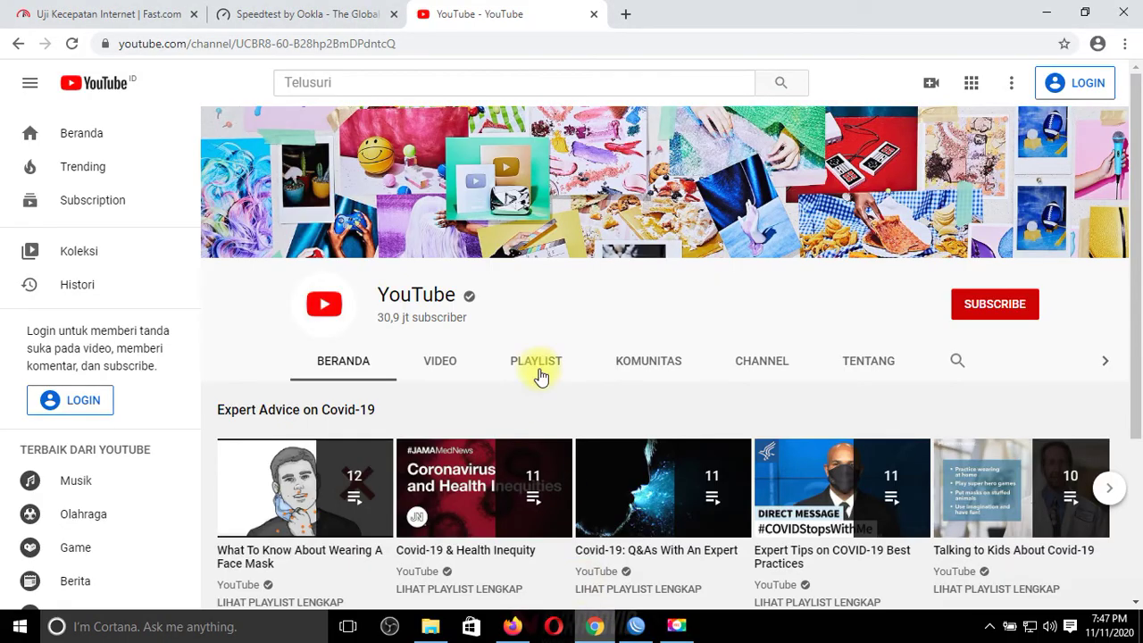
left_click(351, 11)
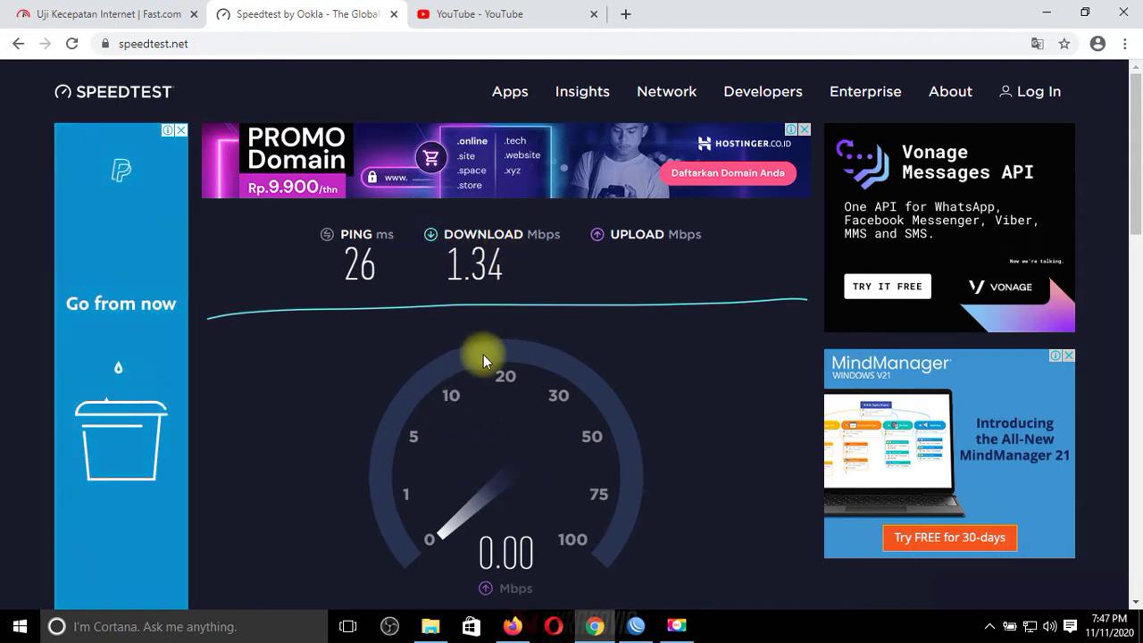
left_click(156, 9)
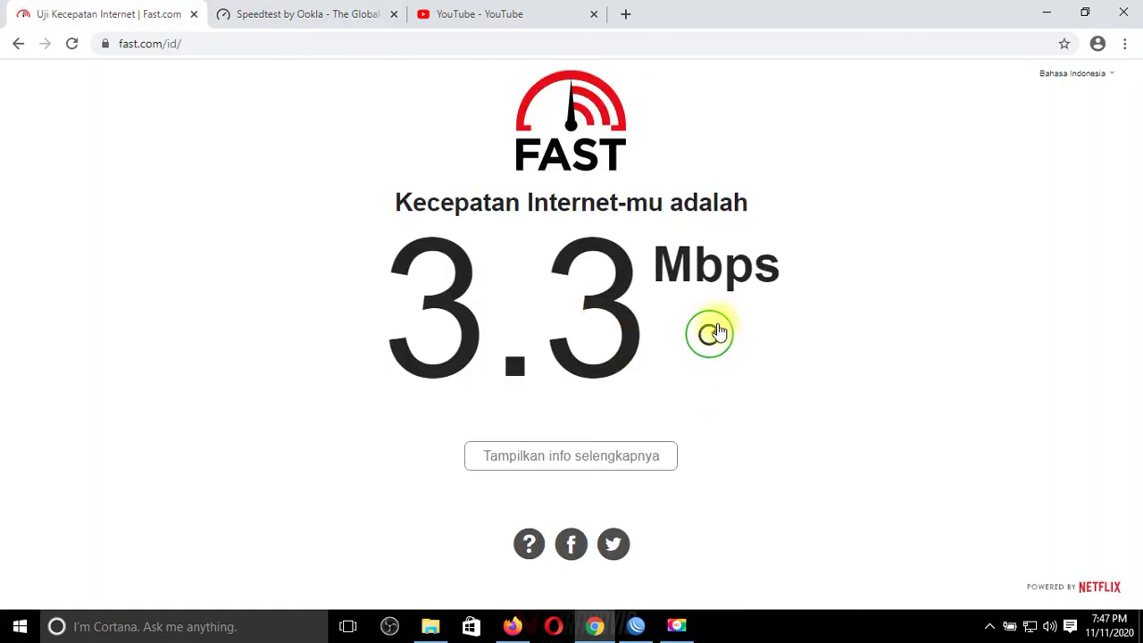
left_click(713, 331)
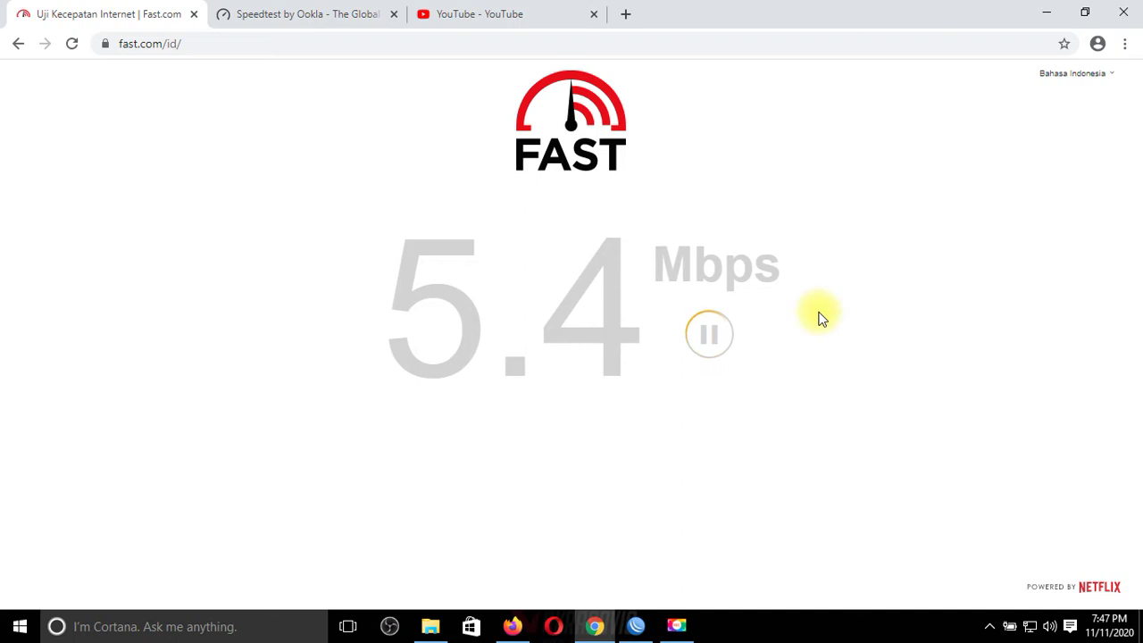
Step: Start a new Speedtest by Ookla run, glance at WinBox, then watch the 1.31 Mbps result
left_click(335, 14)
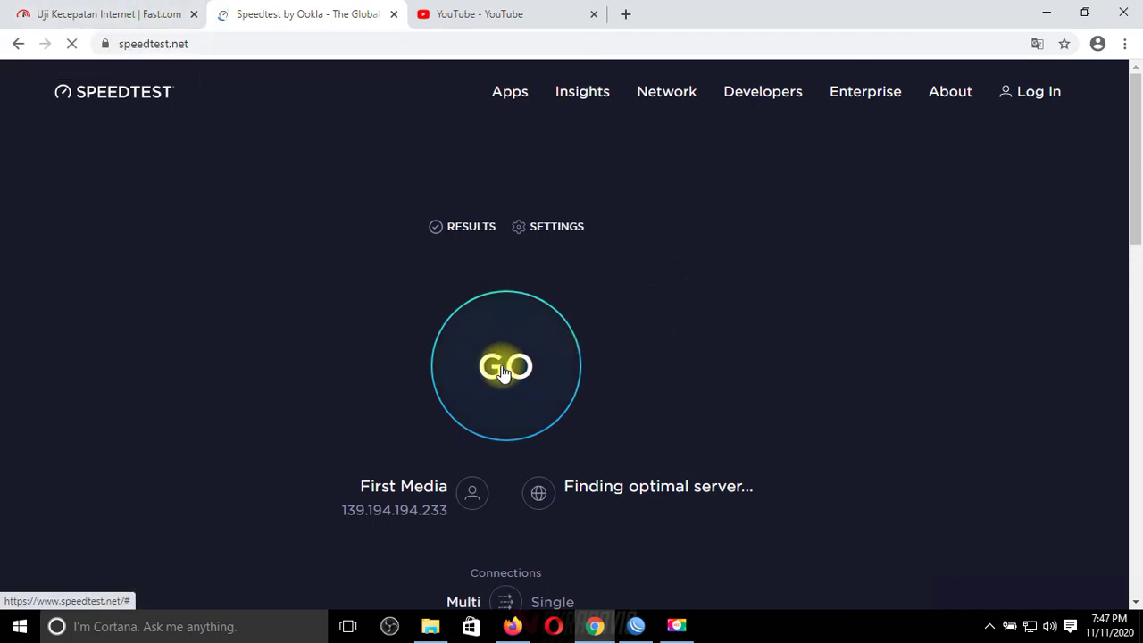
left_click(502, 370)
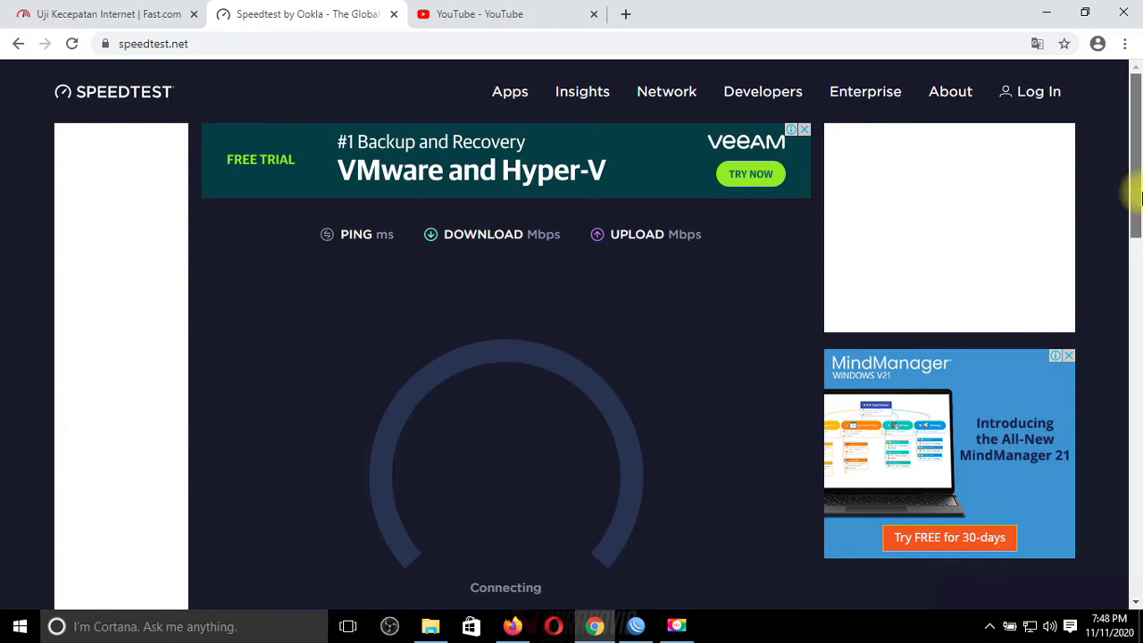
scroll(1141, 245, "down", 2)
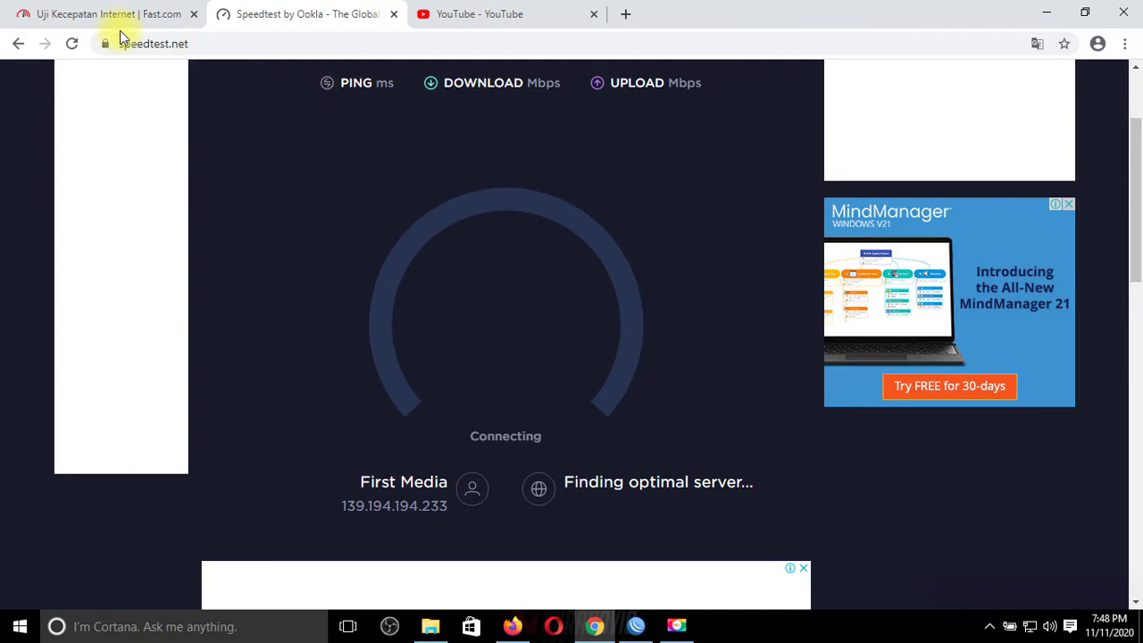
left_click(638, 627)
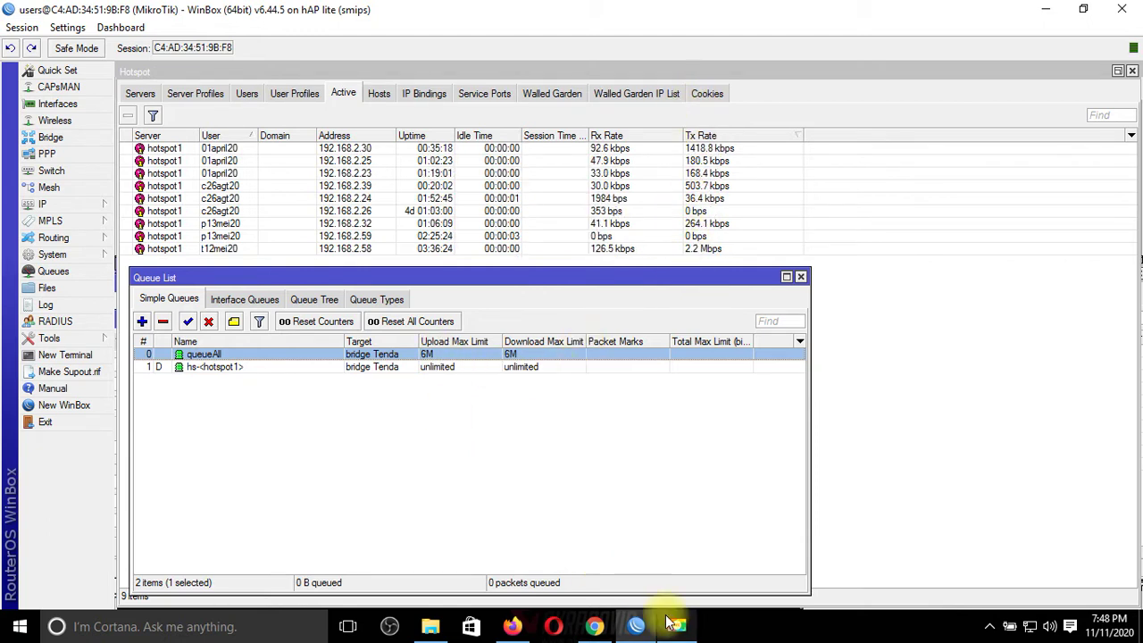
left_click(596, 627)
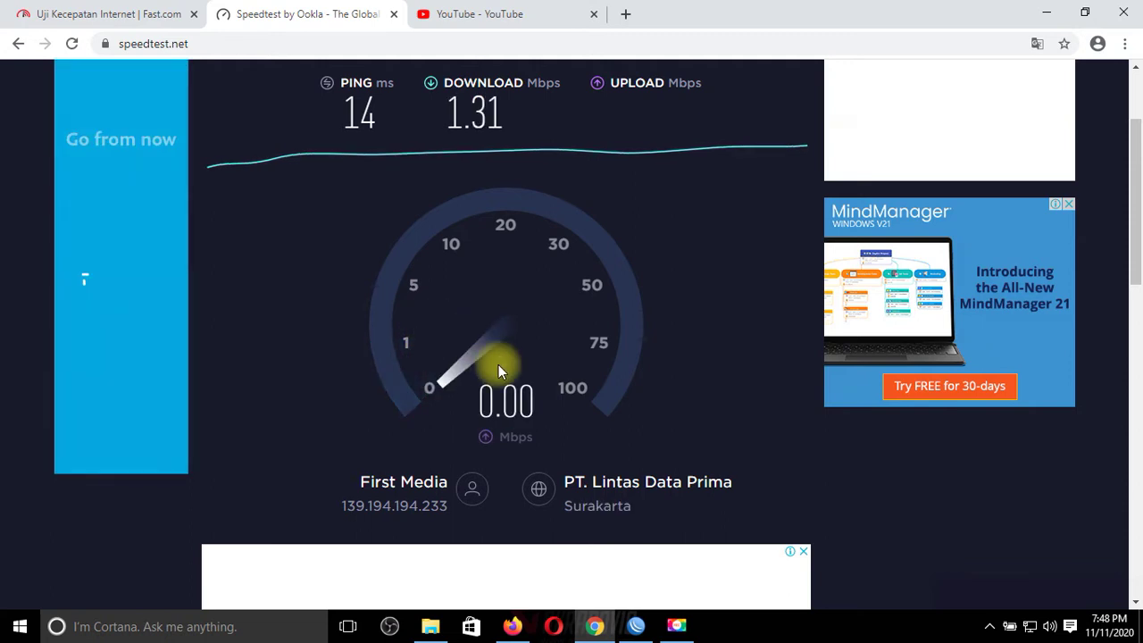
Step: Play the Covid-19: Q&As With An Expert playlist and load 192.168.1.1 in a new tab
left_click(487, 13)
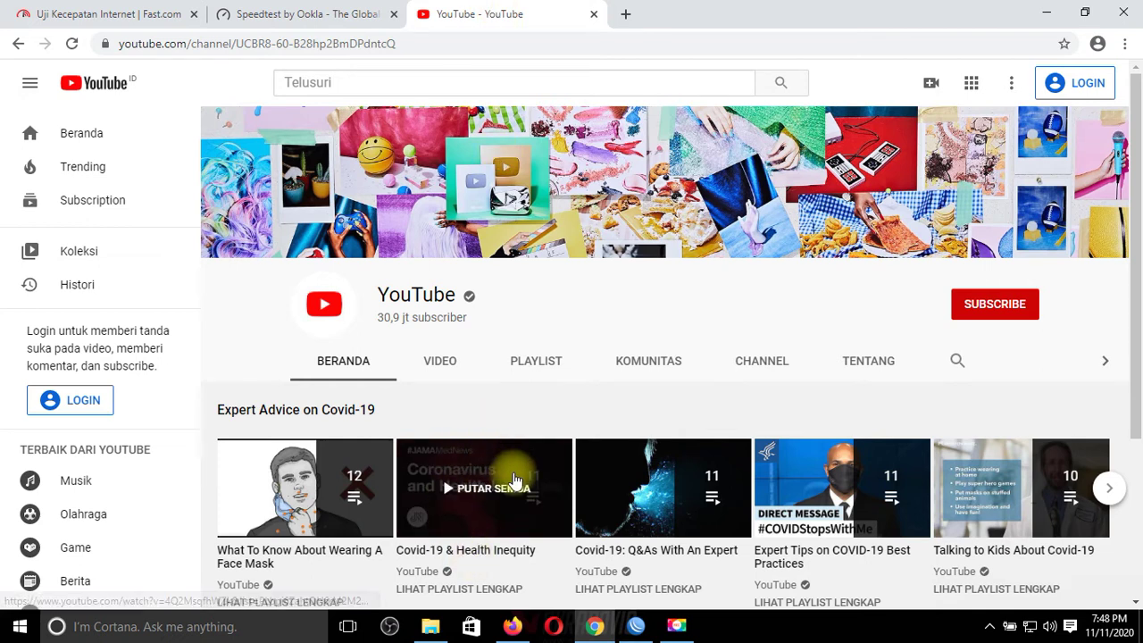
left_click(666, 484)
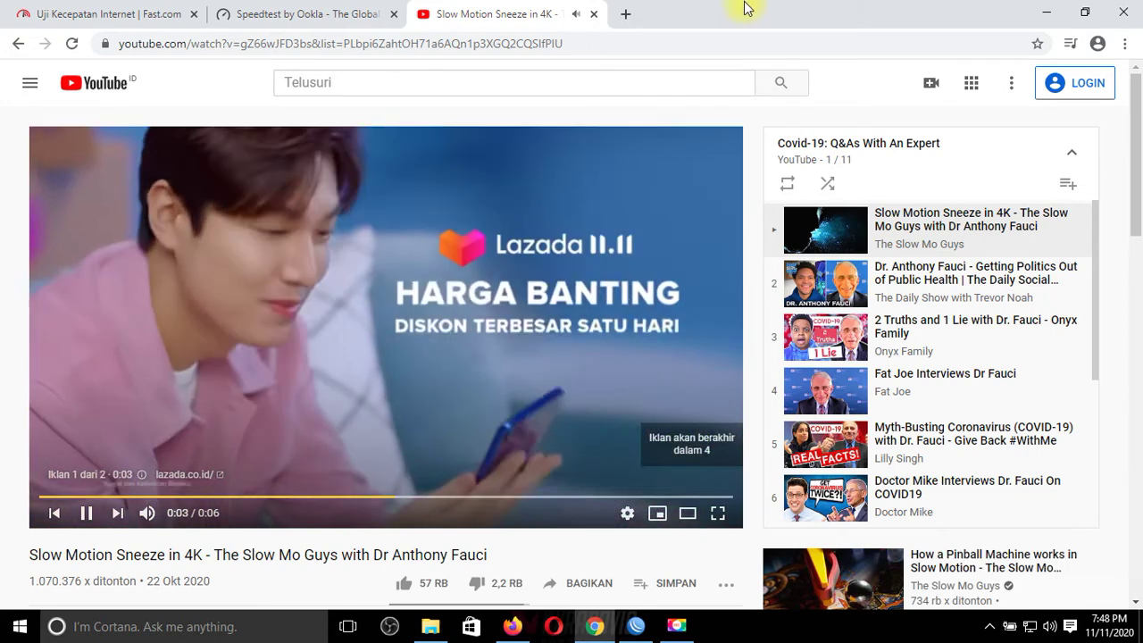
left_click(625, 14)
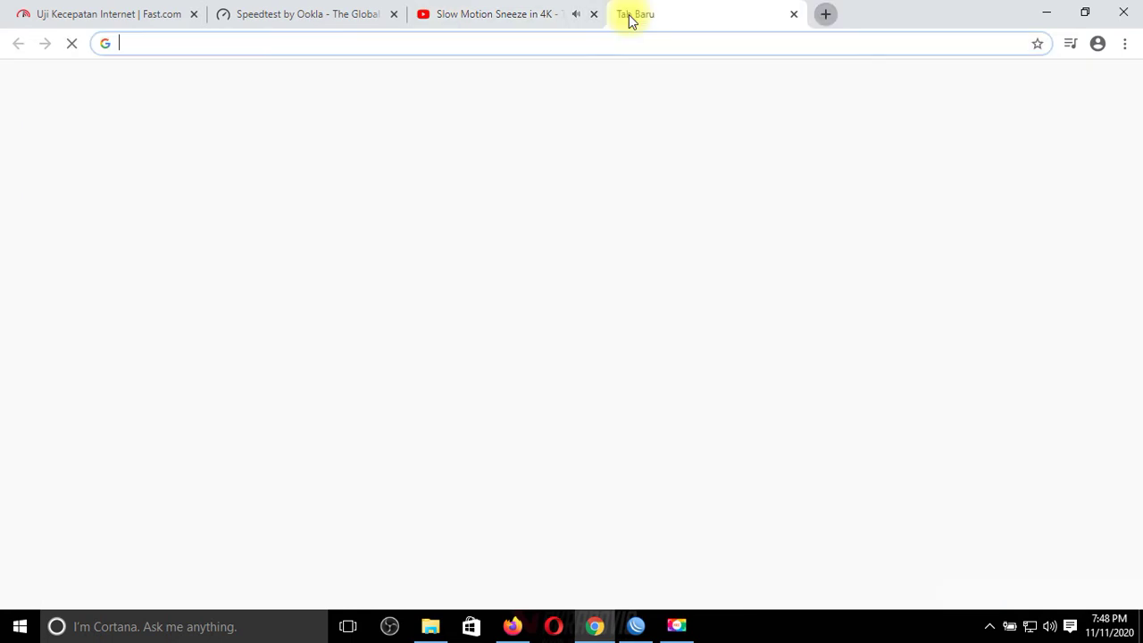
type("19")
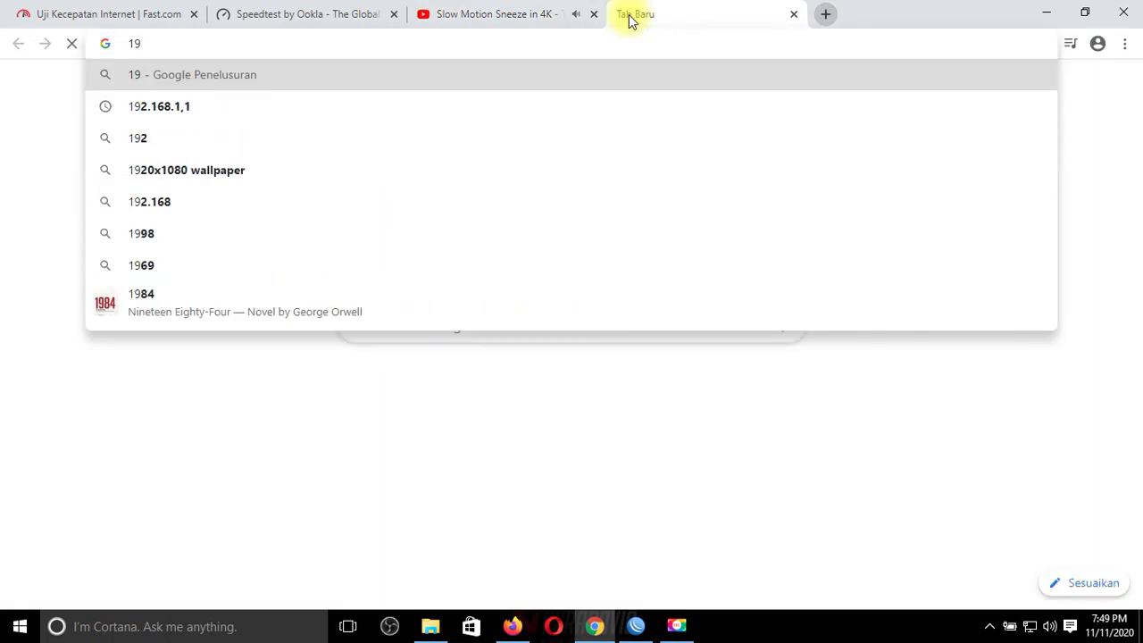
type("2.1")
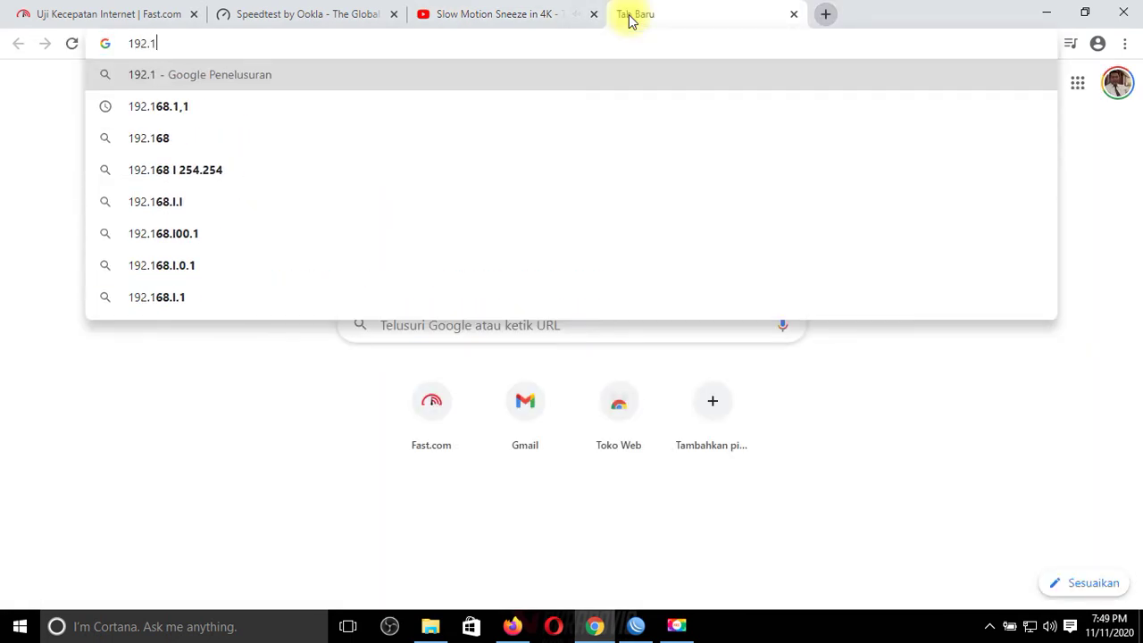
type("68.1.")
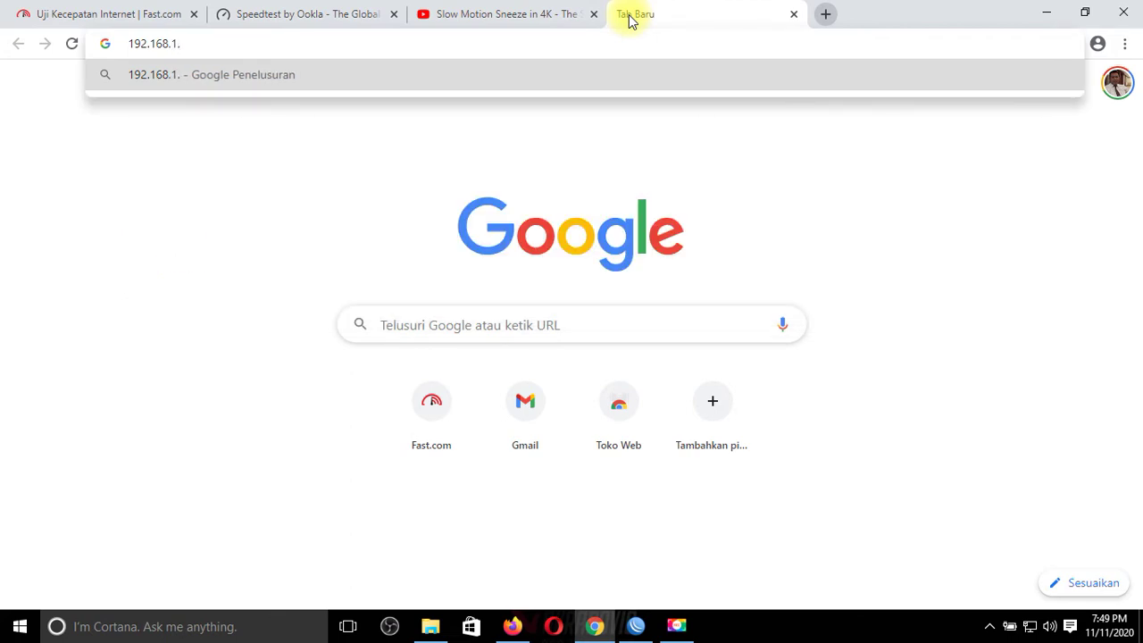
type("1")
key("Return")
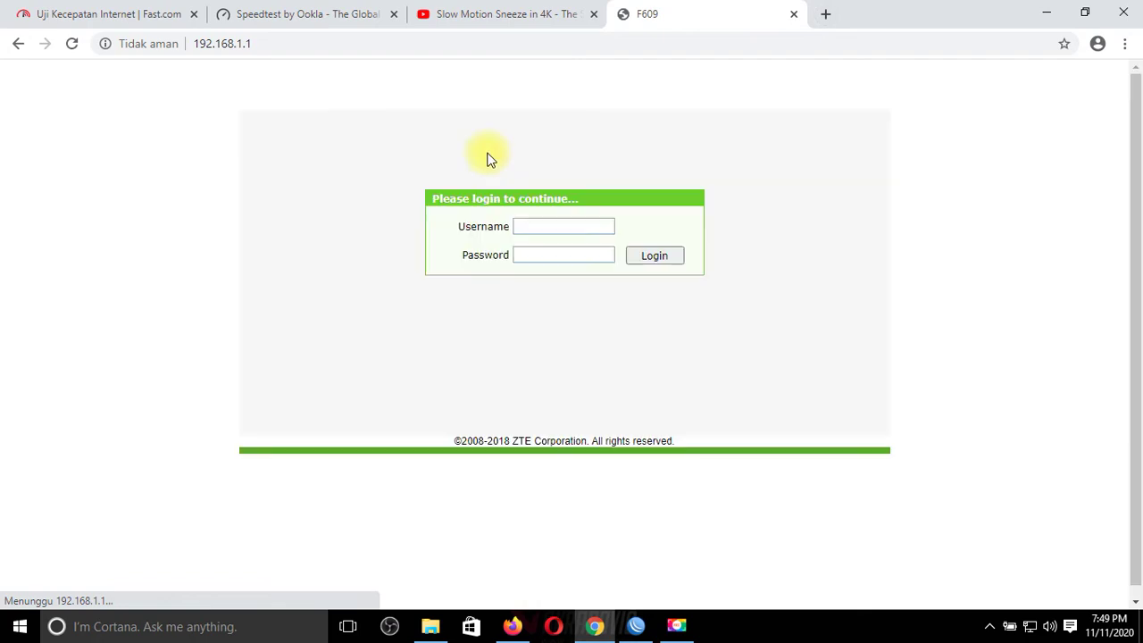
Step: Log in to the ZTE F609 router with its username and password, declining to save it
type("user")
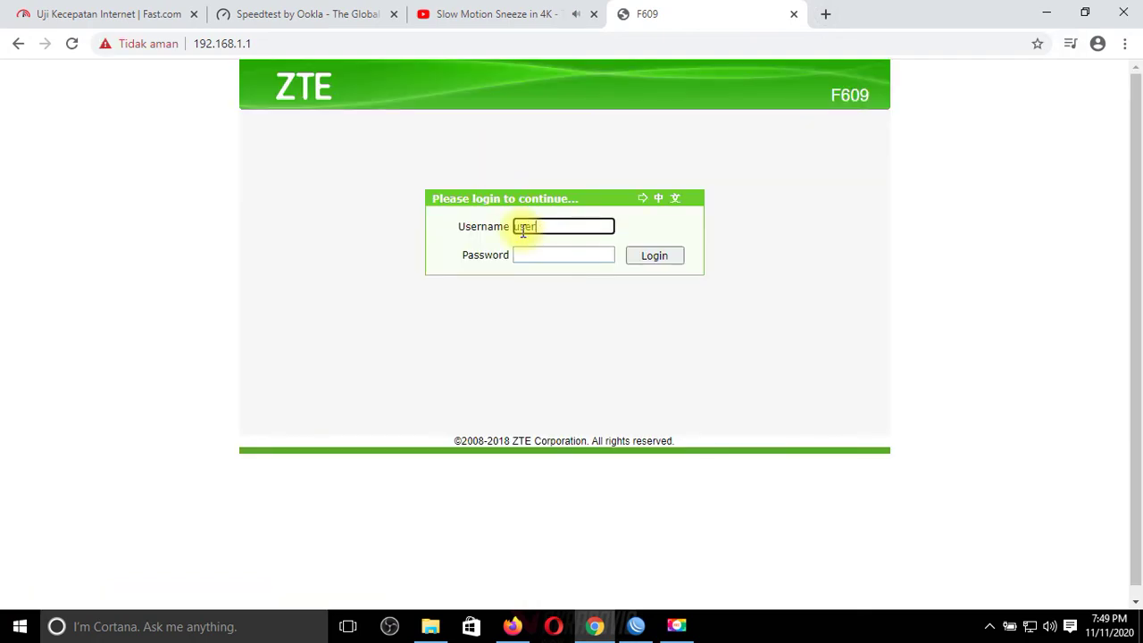
type("s")
key("BackSpace")
key("Tab")
type("Telkomdso123")
key("Return")
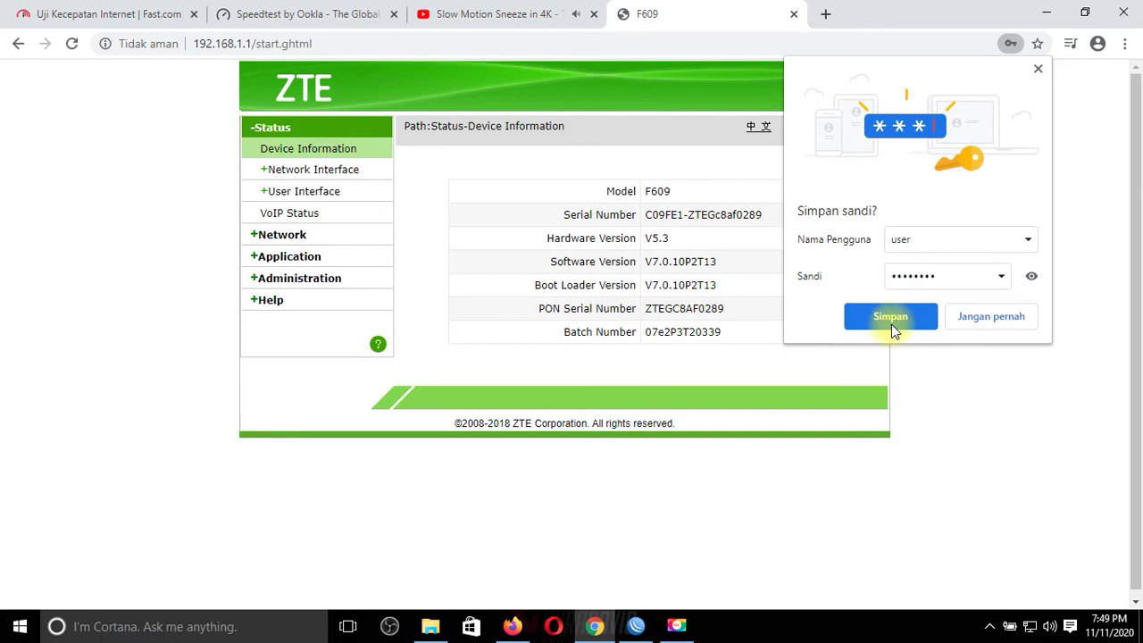
left_click(974, 318)
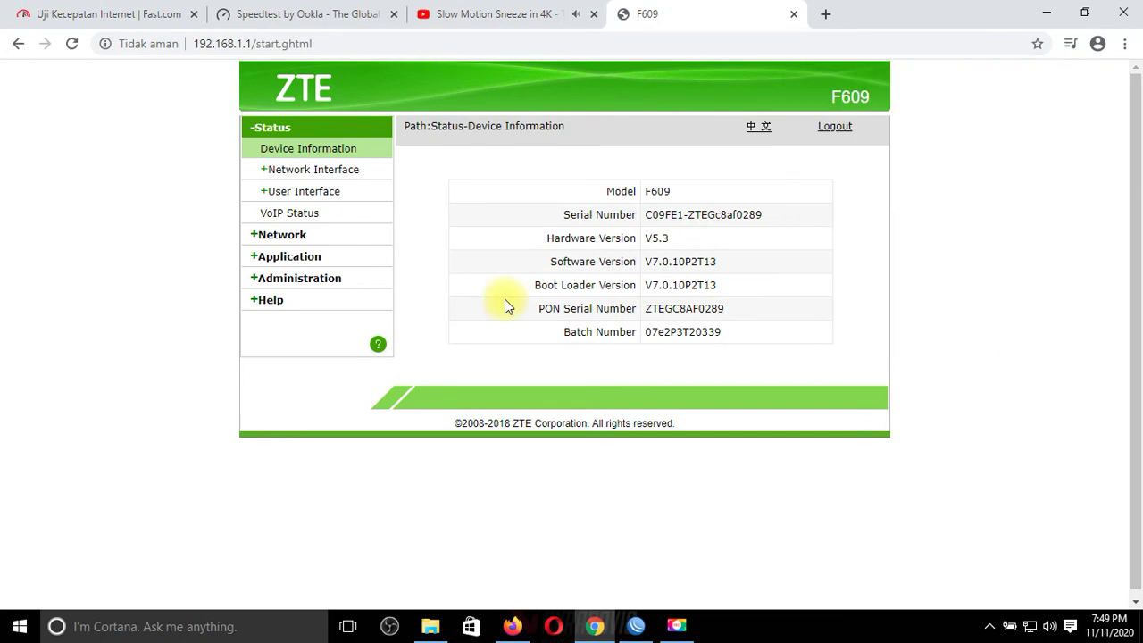
Step: Review the Network > LAN DHCP Server settings
left_click(261, 238)
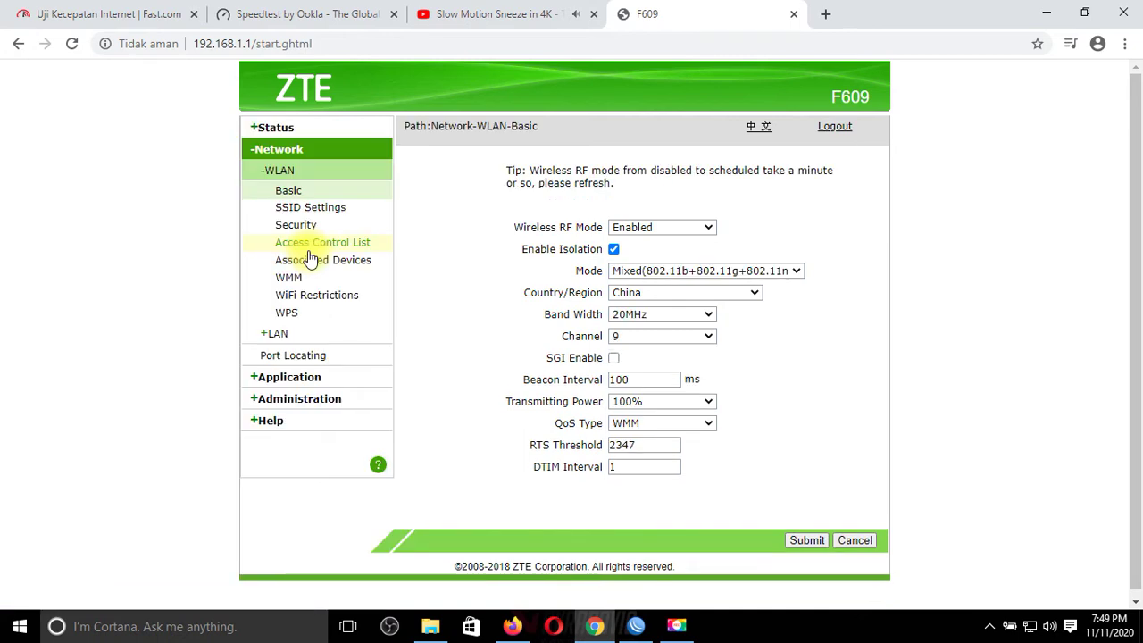
left_click(261, 338)
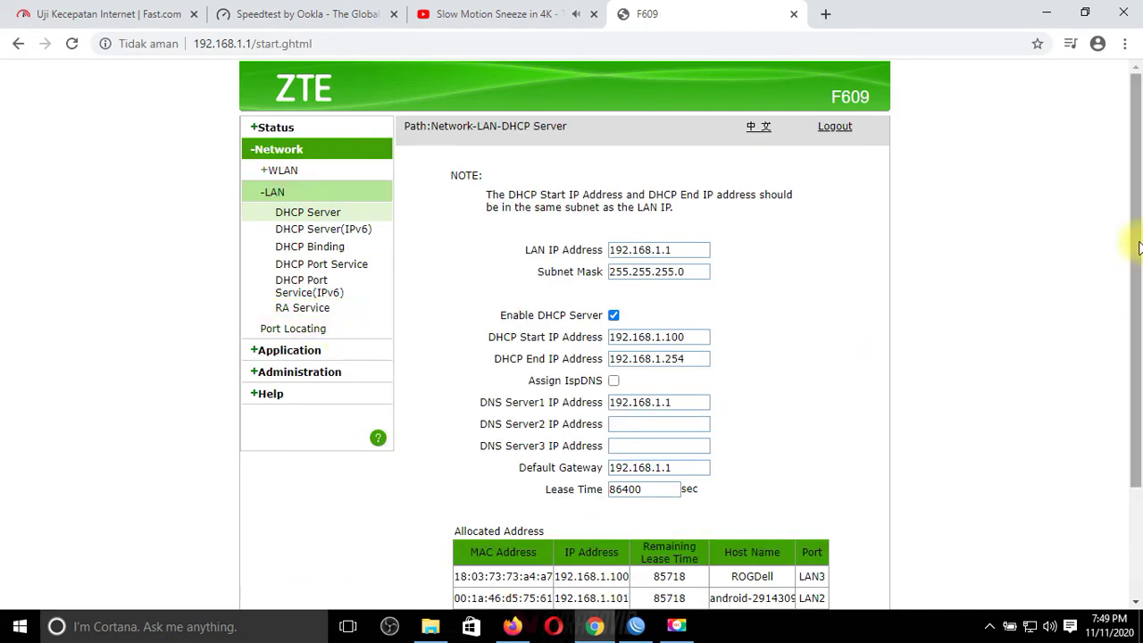
scroll(1134, 234, "down", 2)
scroll(760, 446, "up", 2)
scroll(1025, 464, "down", 2)
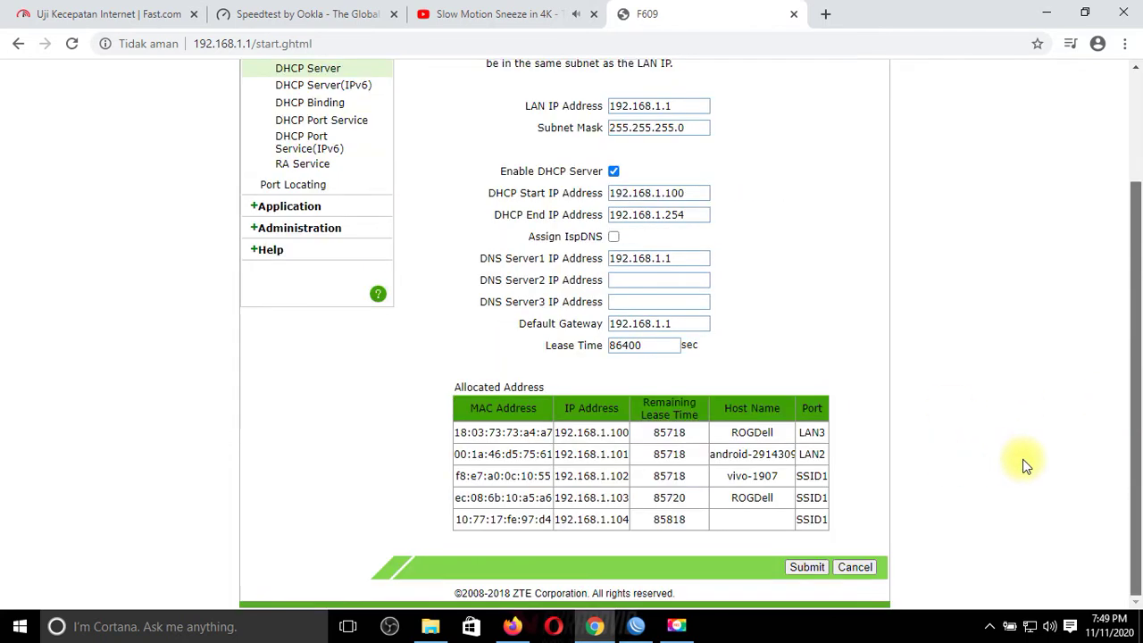
Step: Inspect the DNS Service hosts list entries, then return to the playing YouTube video
left_click(261, 208)
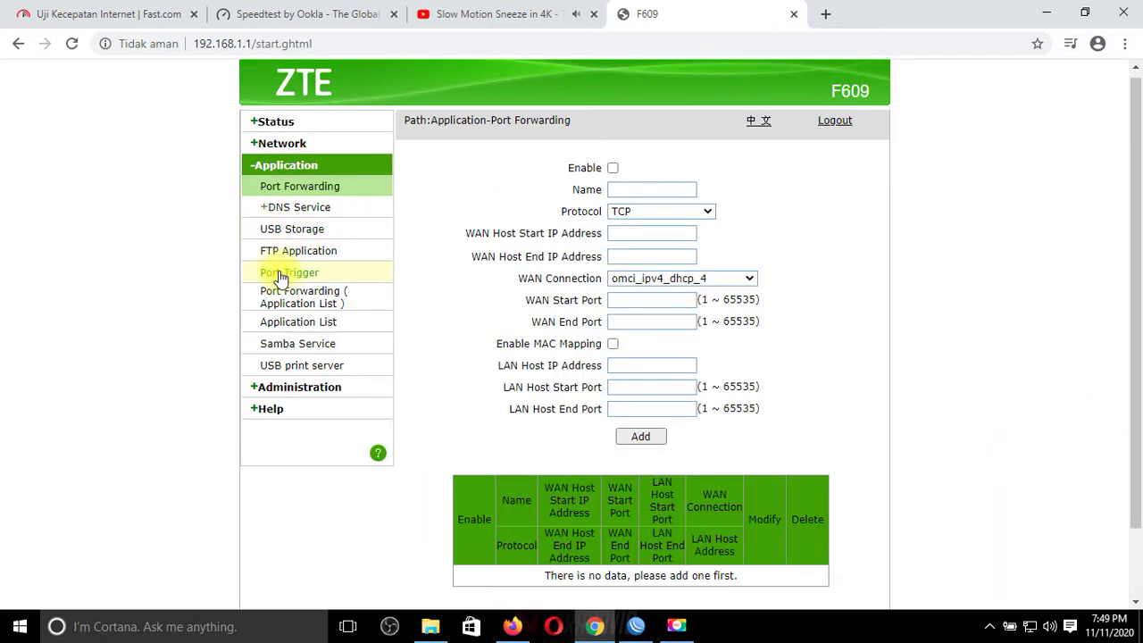
left_click(275, 207)
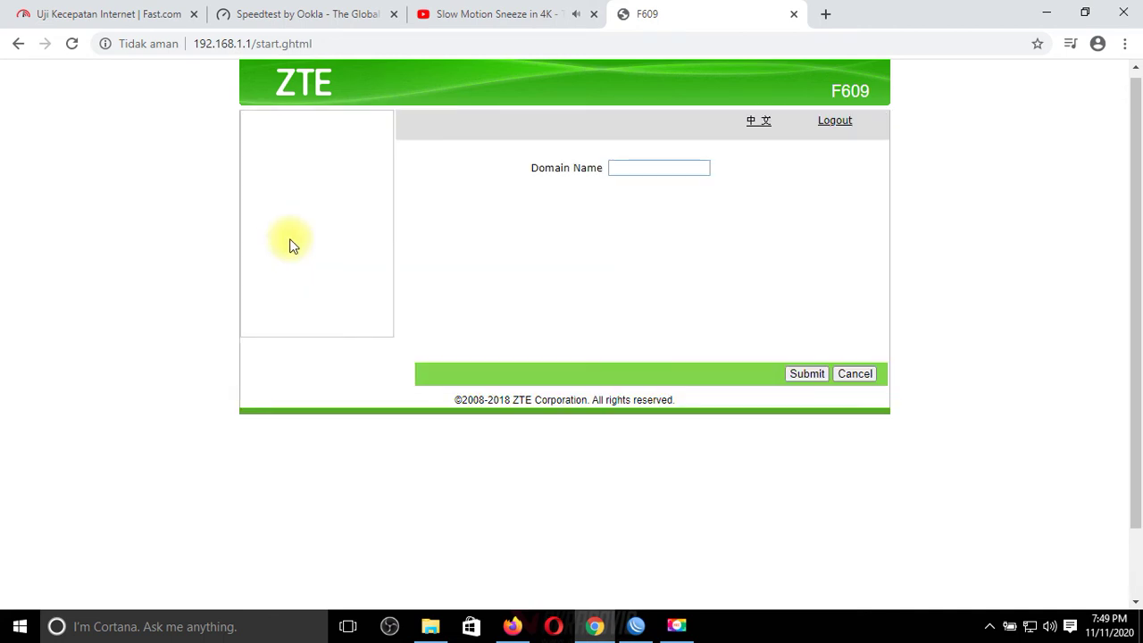
left_click(290, 245)
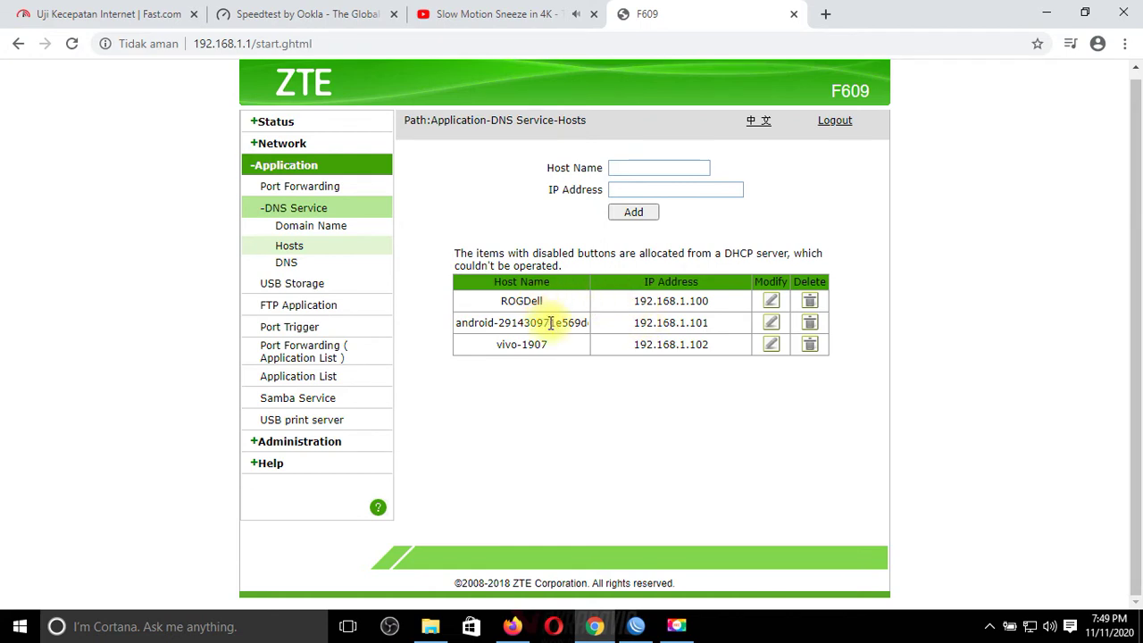
left_click(496, 324)
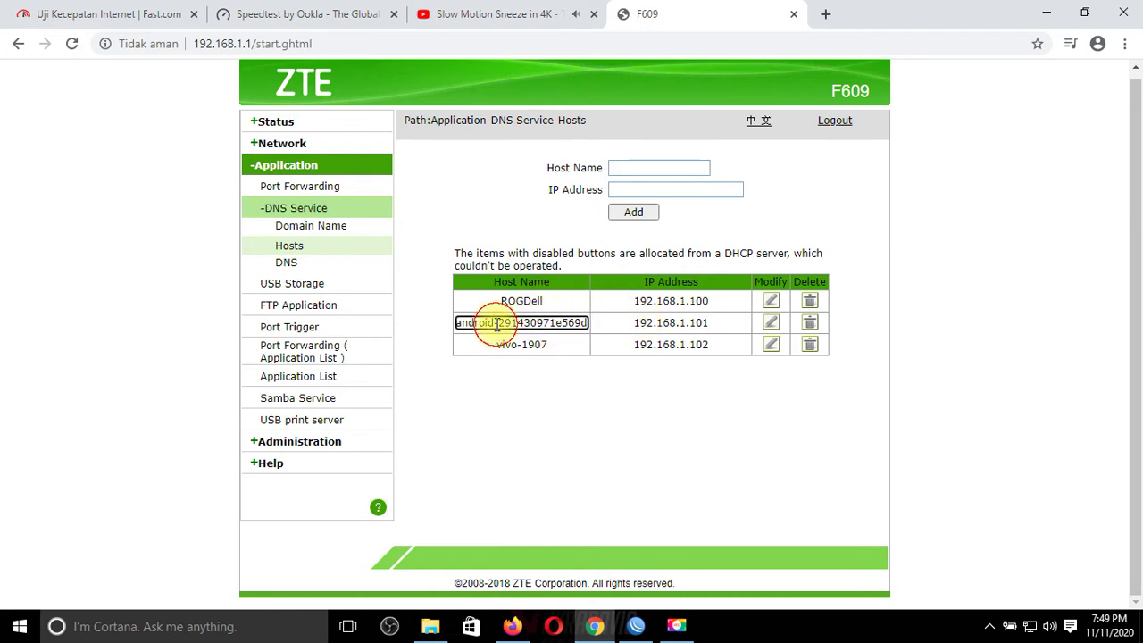
left_click(544, 345)
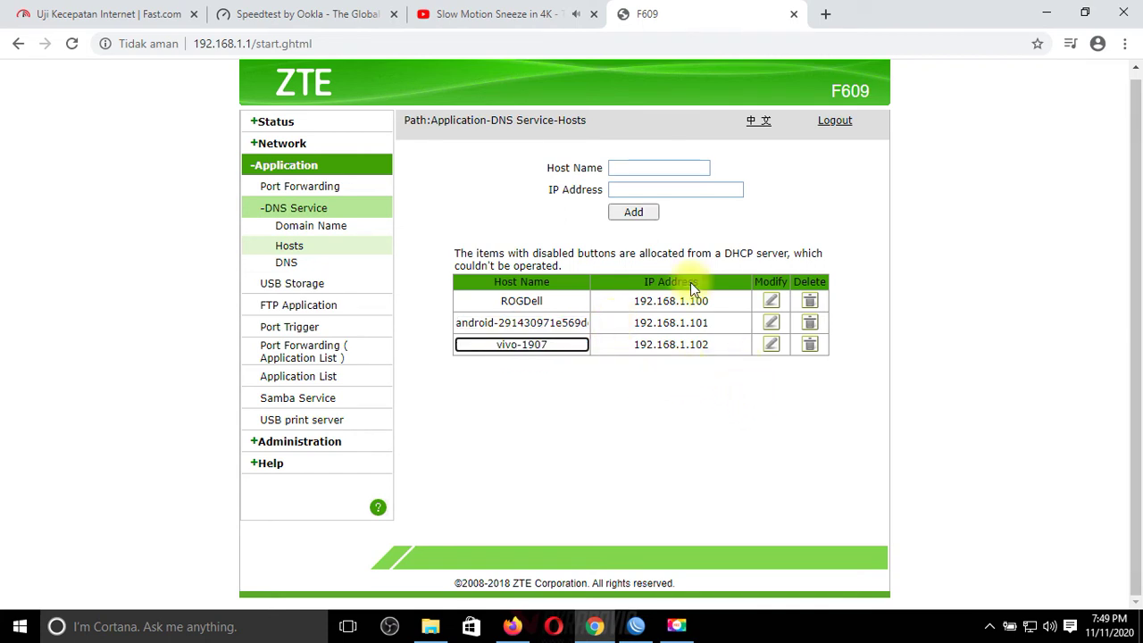
triple_click(816, 421)
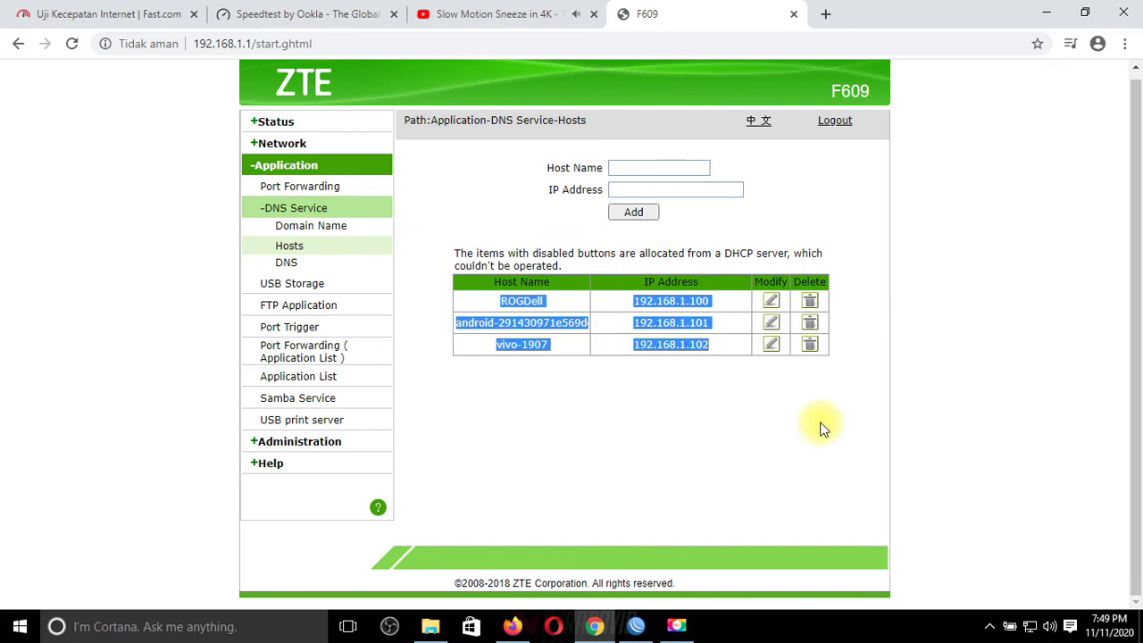
left_click(823, 429)
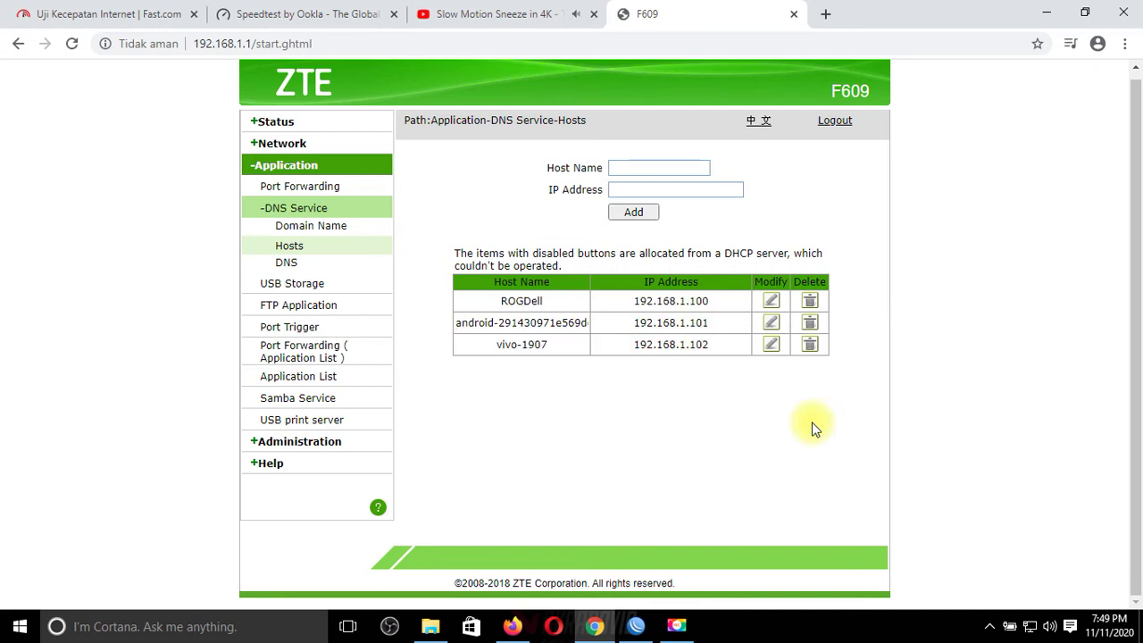
left_click(518, 14)
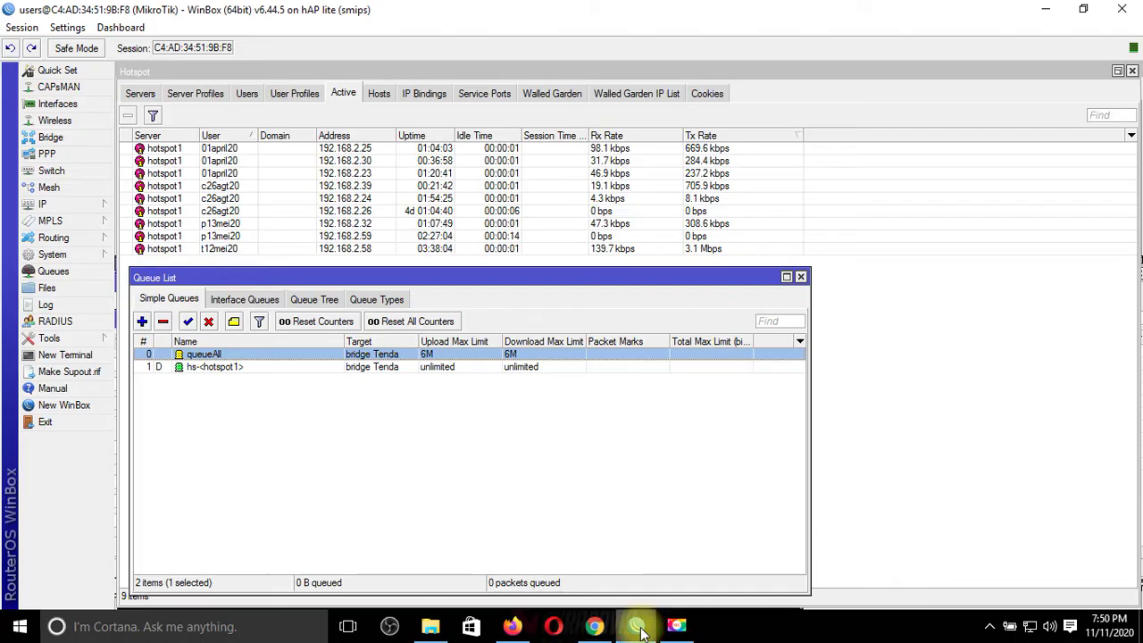
Step: Set queueAll's upload and download max limits back to 7M in WinBox and apply
left_click(636, 626)
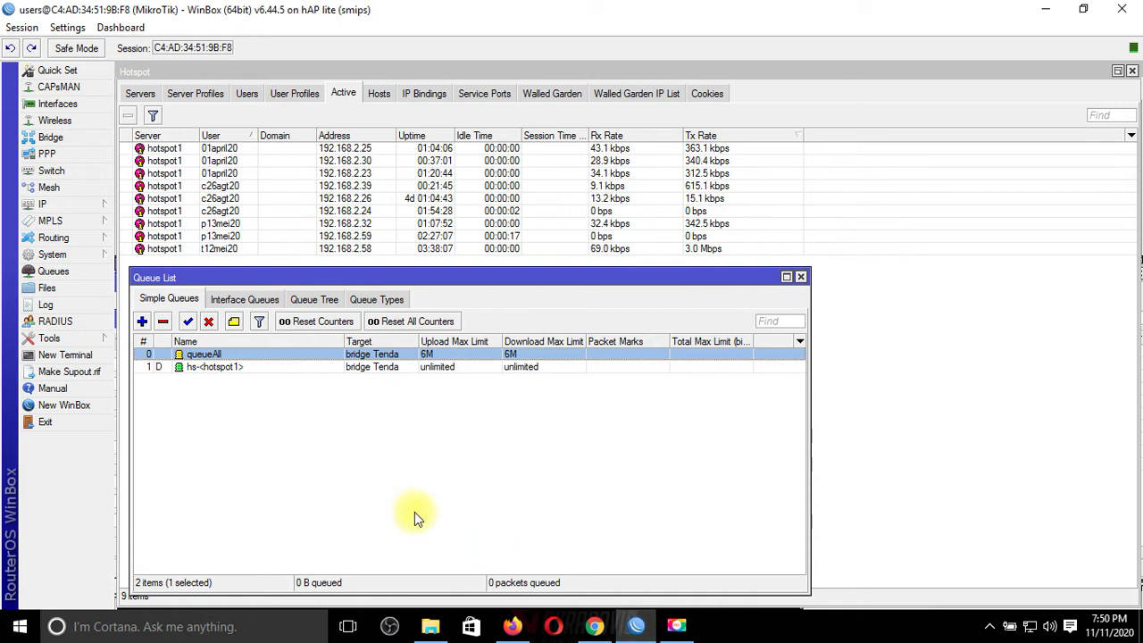
double_click(412, 354)
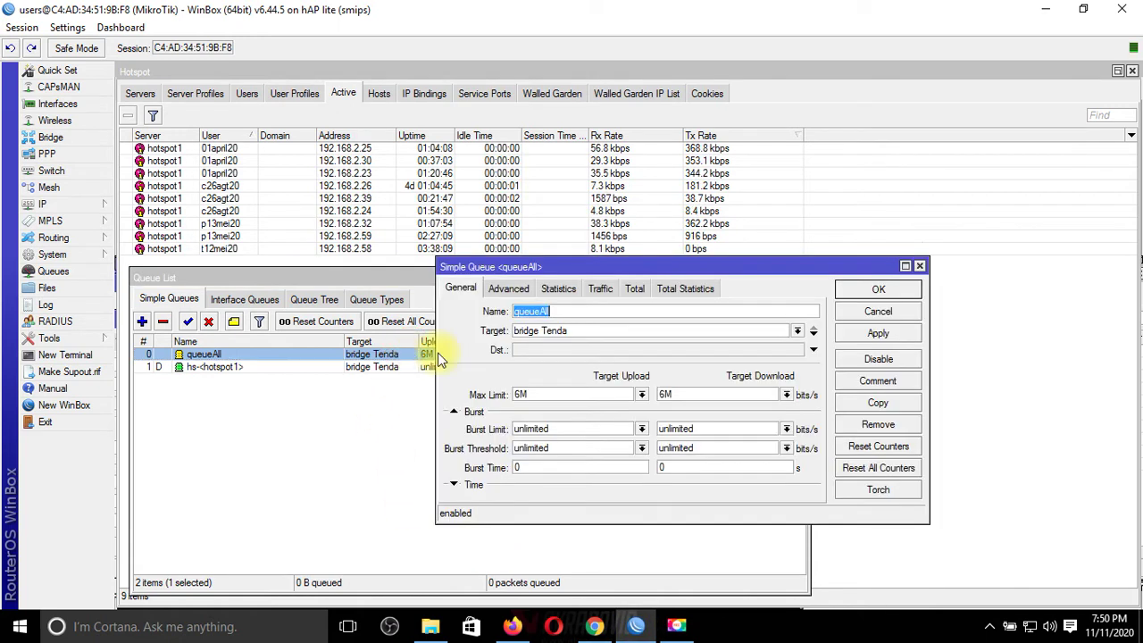
left_click(509, 394)
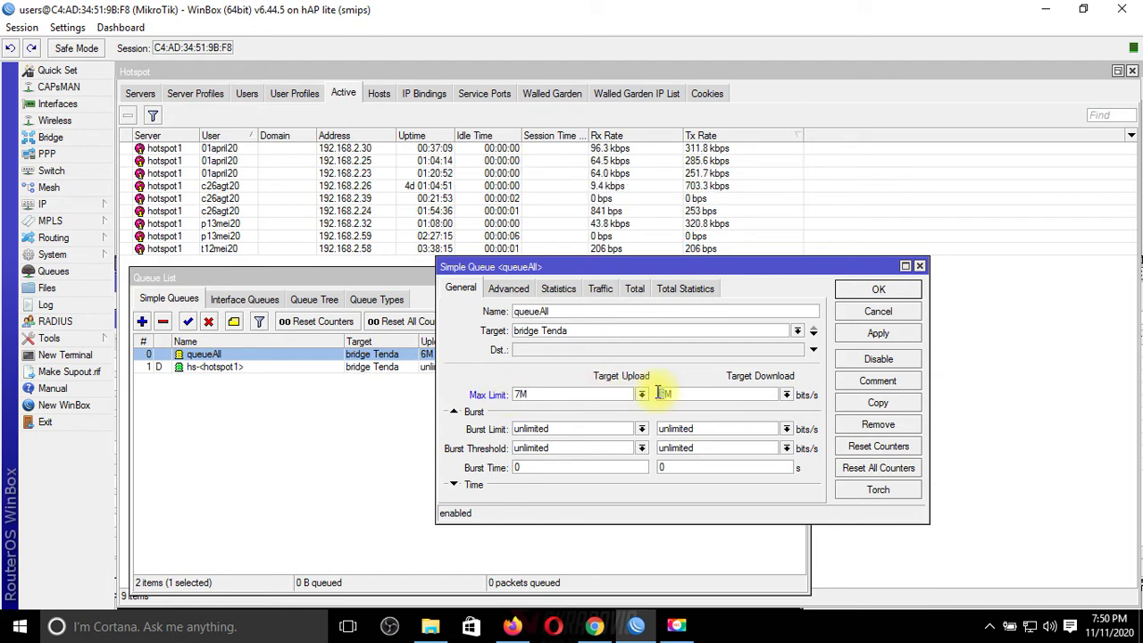
left_click(871, 336)
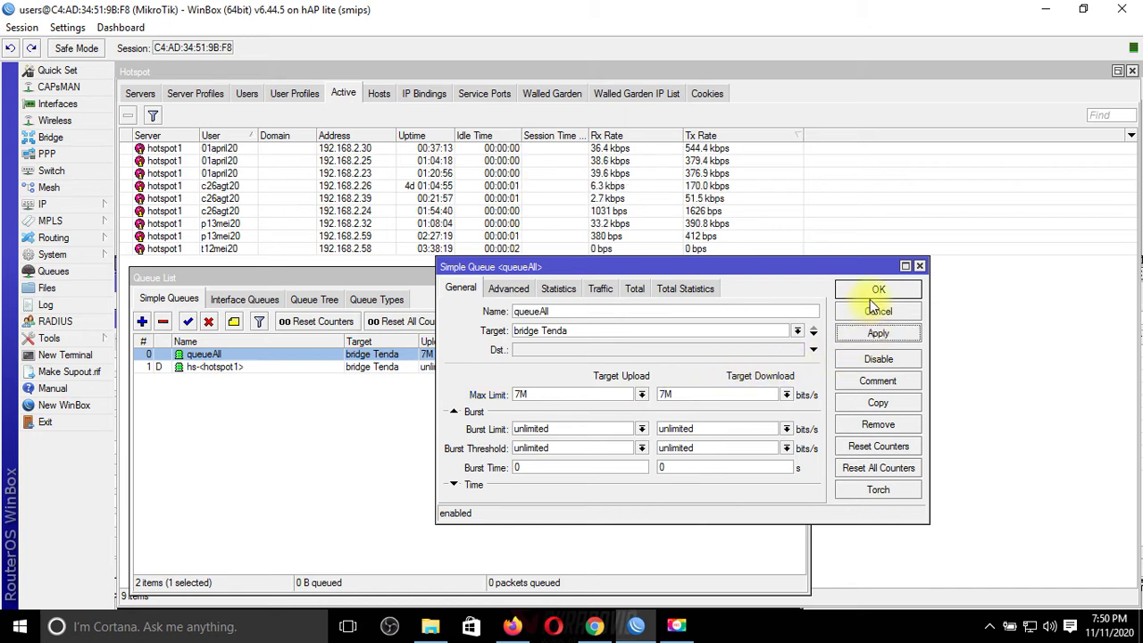
left_click(874, 294)
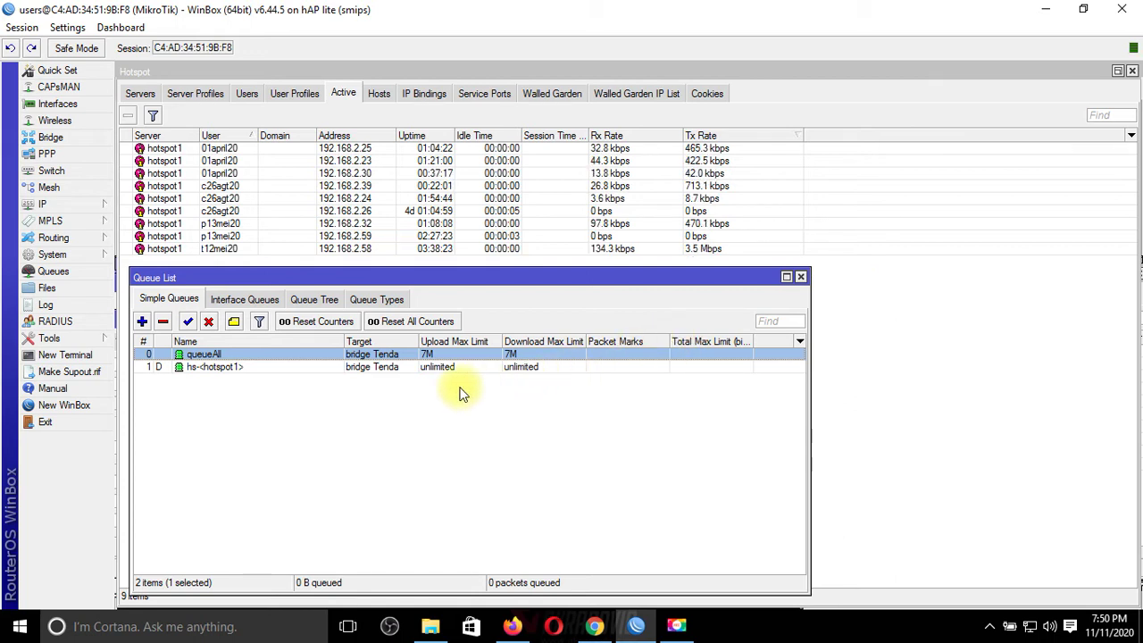
Step: Choose unlimited for both queueAll Max Limit presets and apply the change
double_click(459, 354)
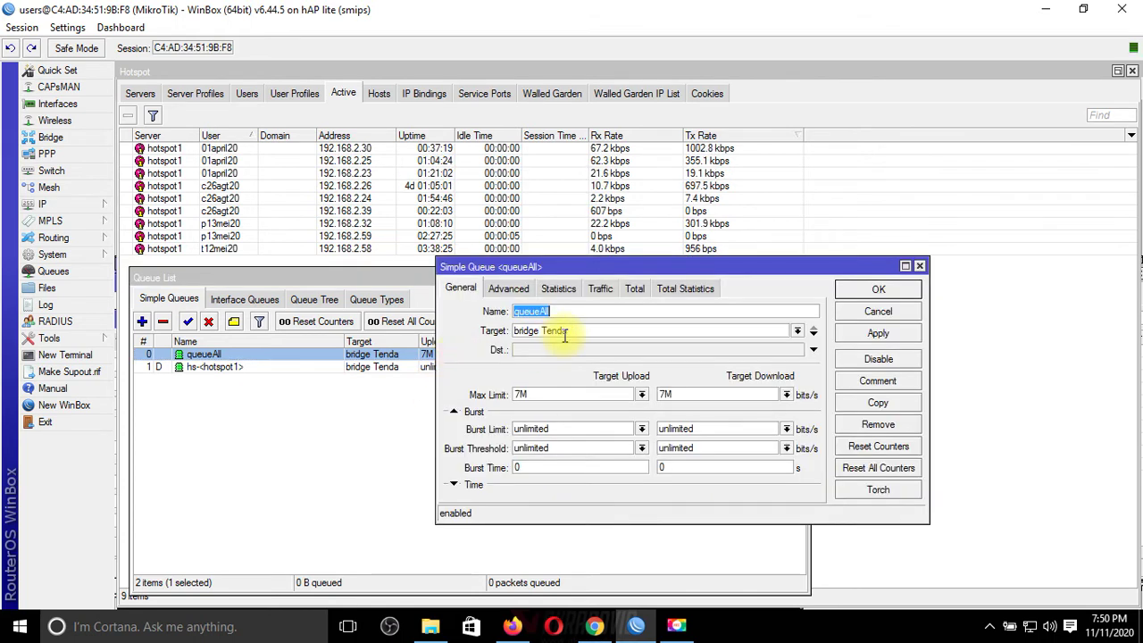
left_click(641, 394)
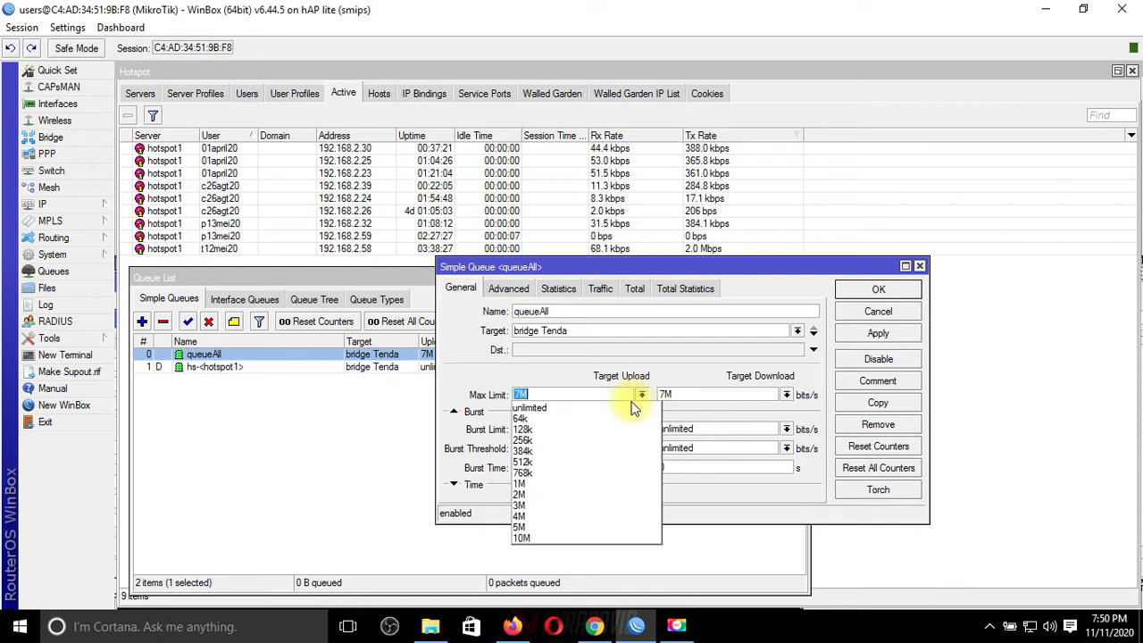
left_click(611, 407)
left_click(787, 395)
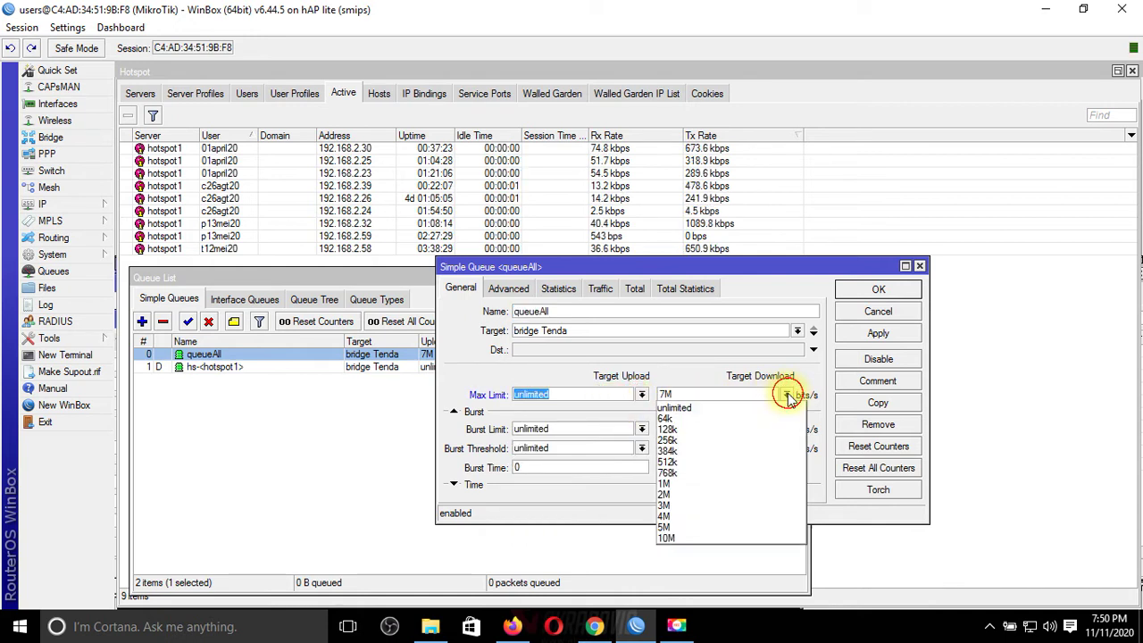
left_click(747, 408)
left_click(875, 336)
left_click(876, 287)
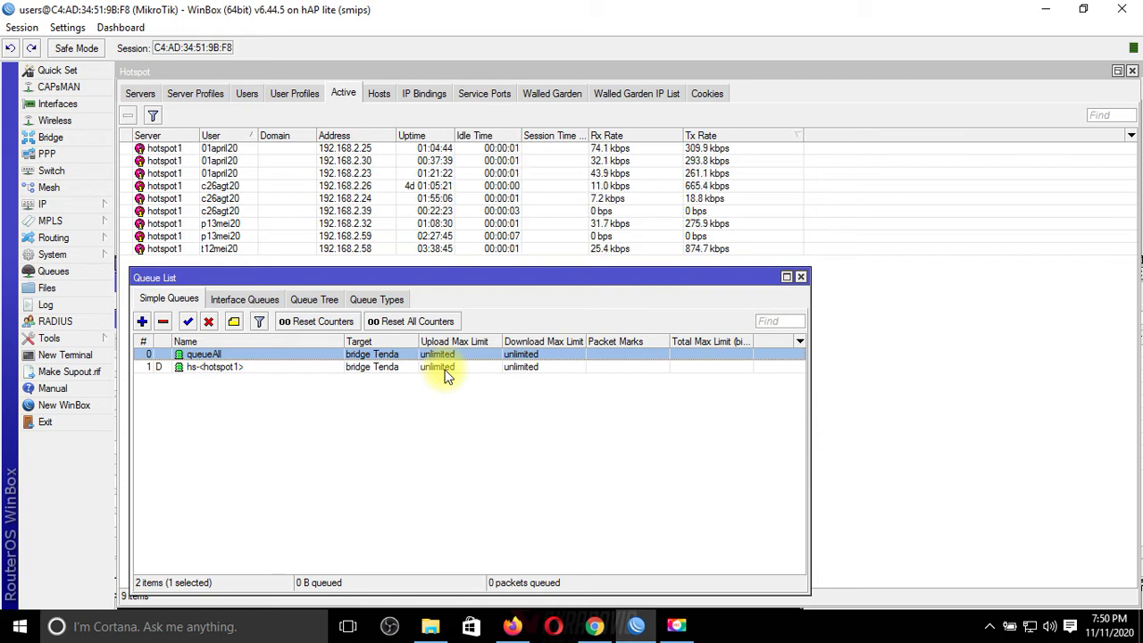
Step: Open the P Tata hotspot user profile's general settings alongside the Queue List
left_click(291, 84)
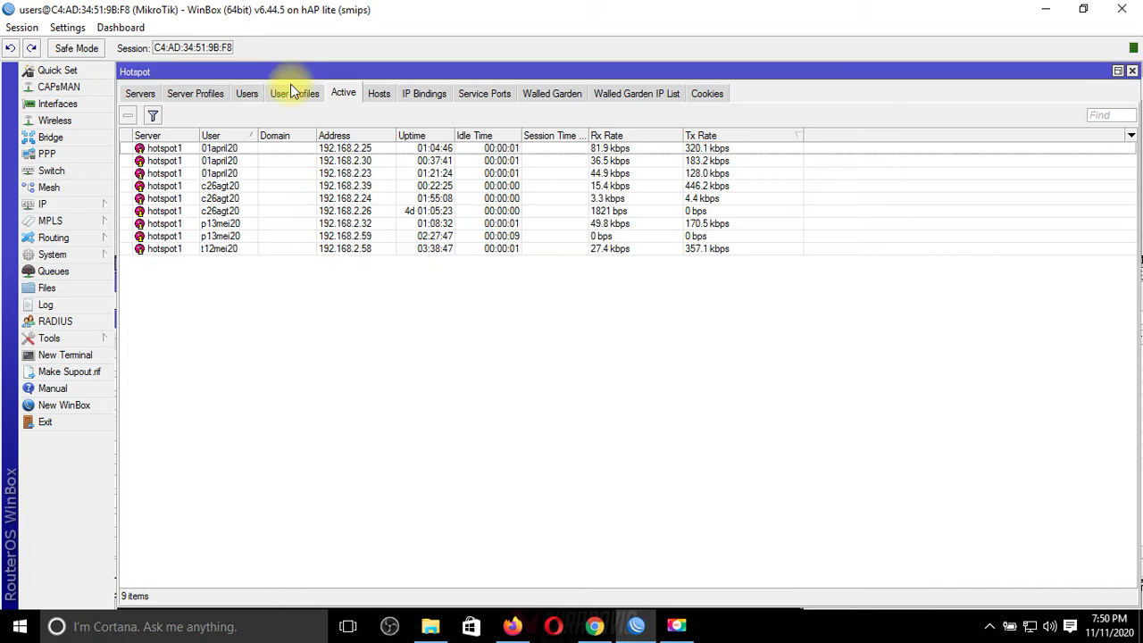
left_click(290, 87)
double_click(365, 198)
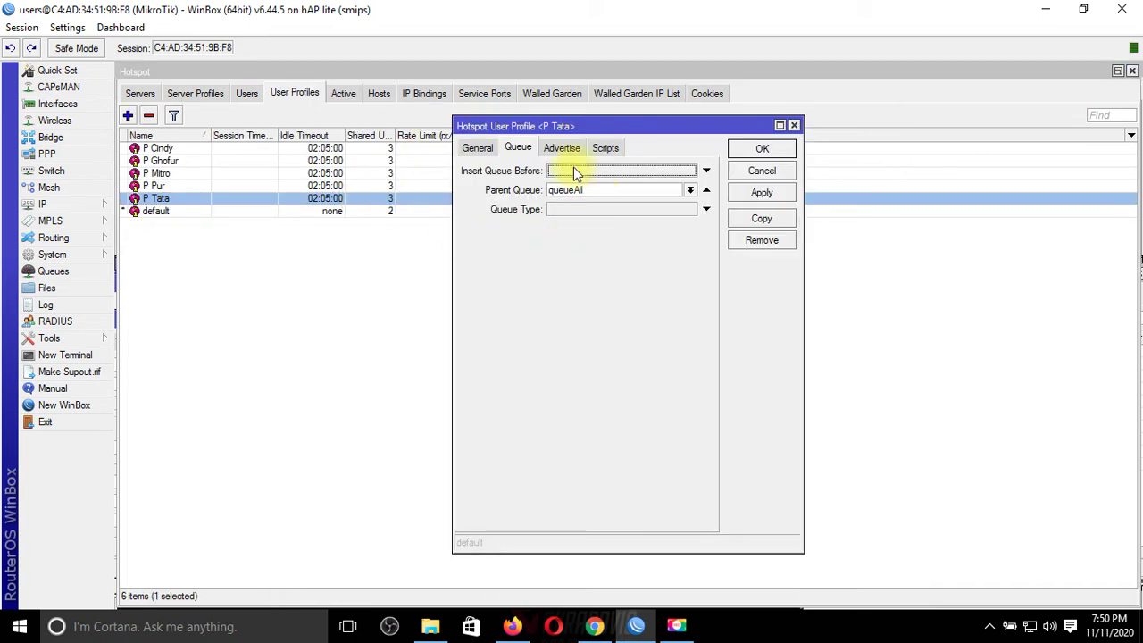
left_click(476, 147)
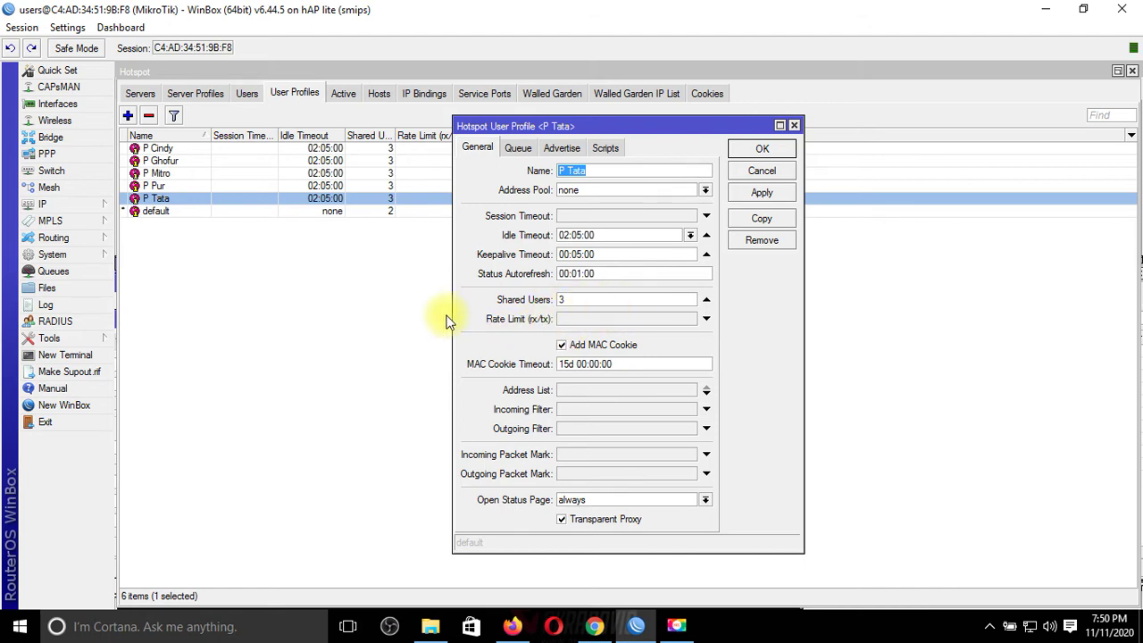
left_click(76, 273)
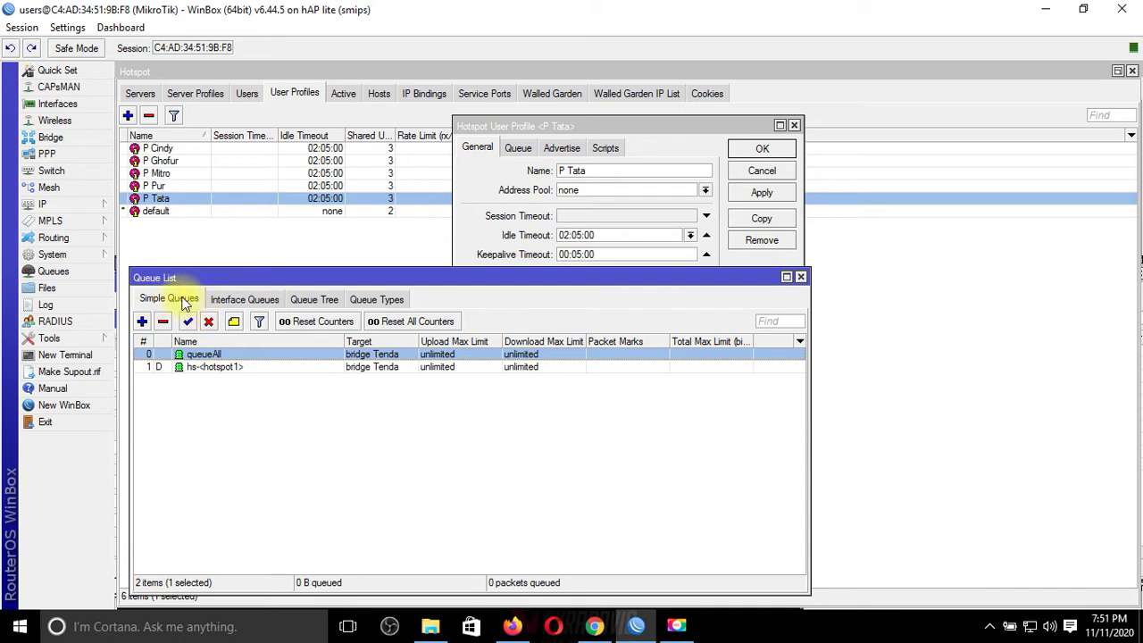
Step: Add five extra Target rows to the queueAll queue and start editing the first extra address
double_click(409, 356)
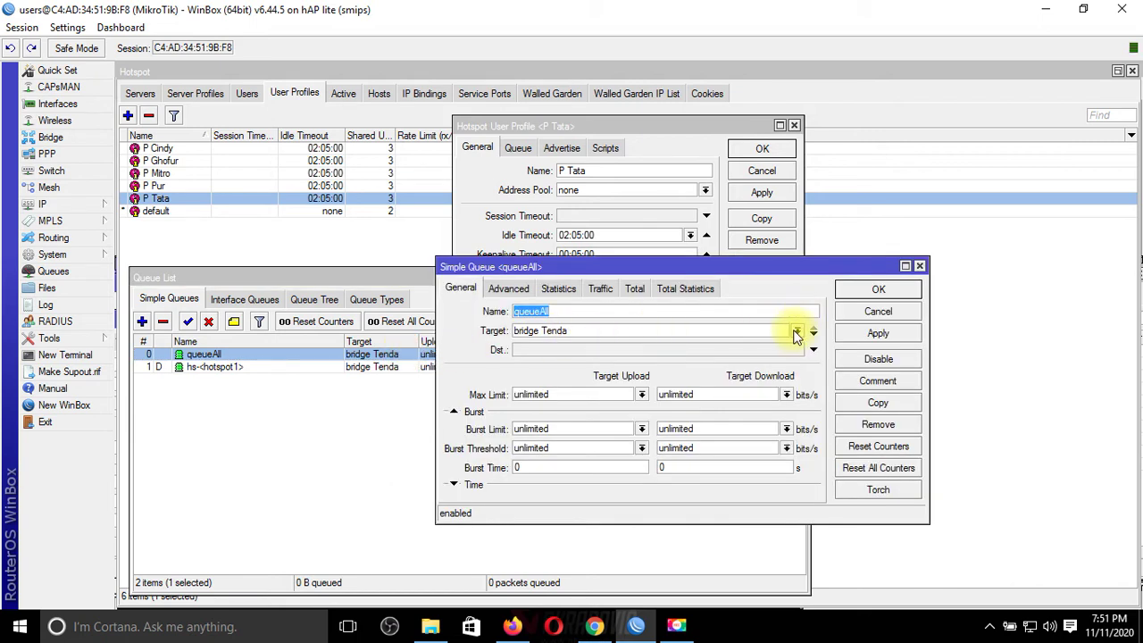
left_click(796, 333)
left_click(799, 332)
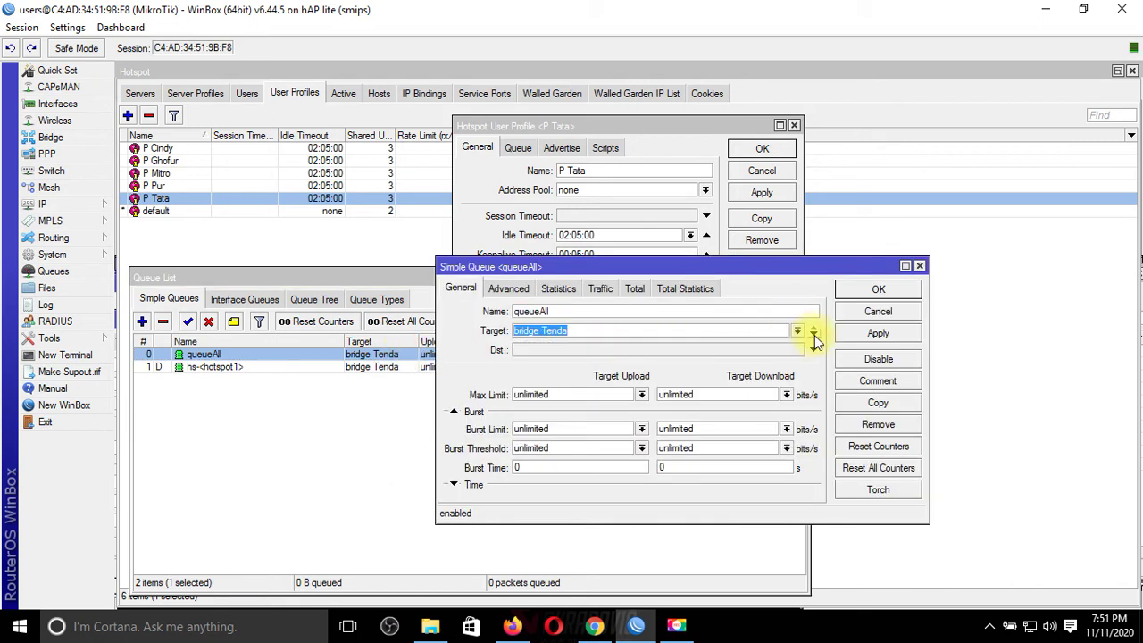
left_click(813, 333)
left_click(814, 336)
left_click(816, 340)
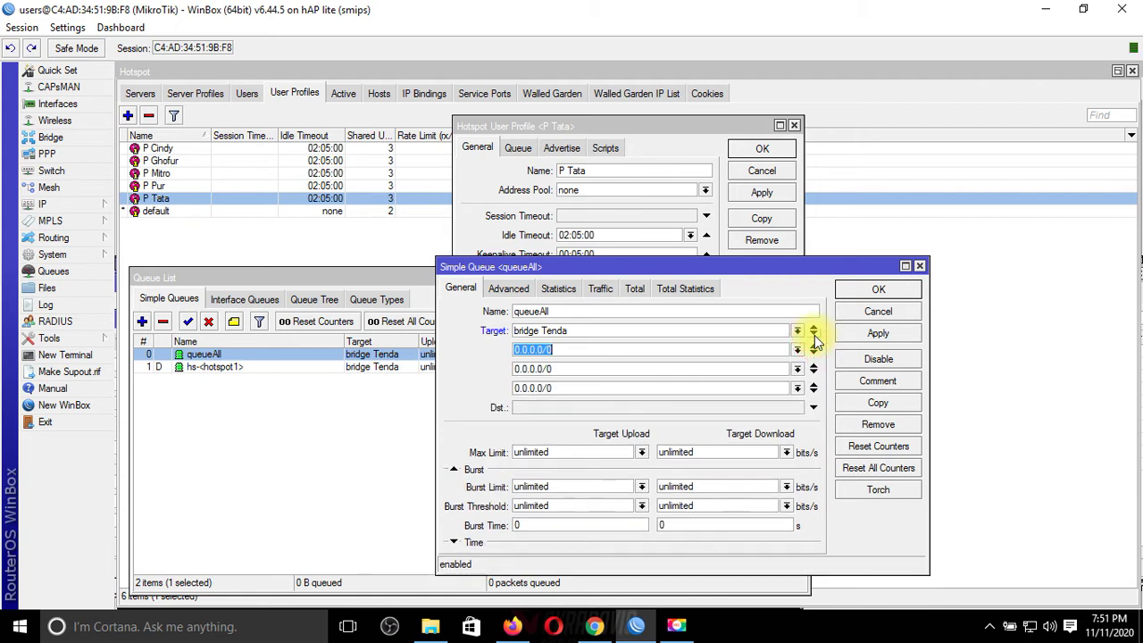
left_click(814, 339)
left_click(815, 342)
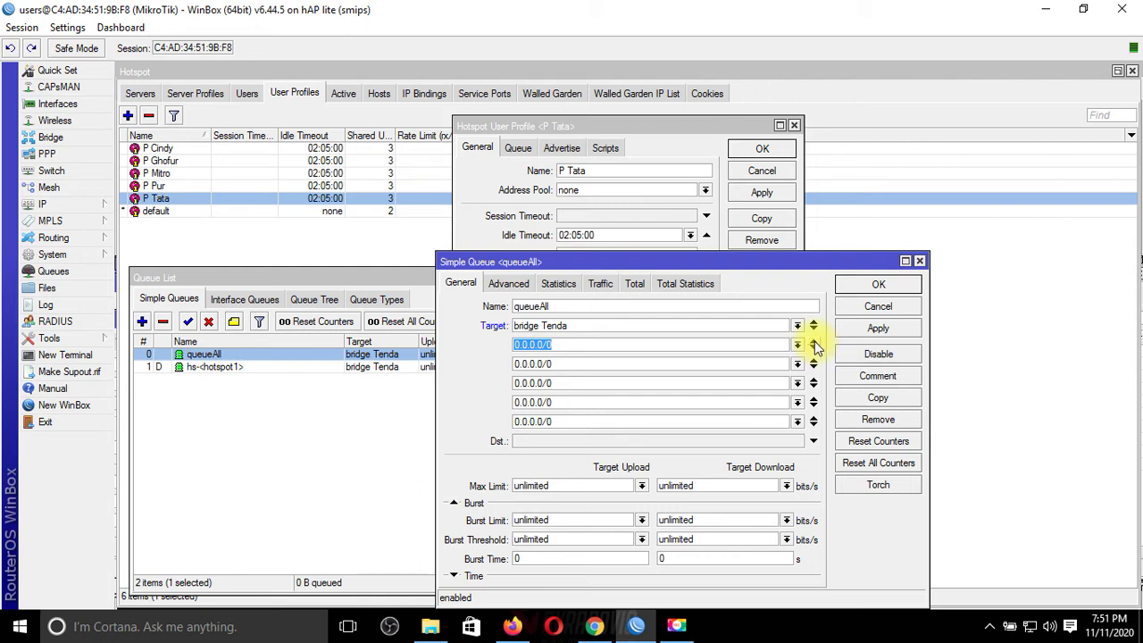
left_click(561, 347)
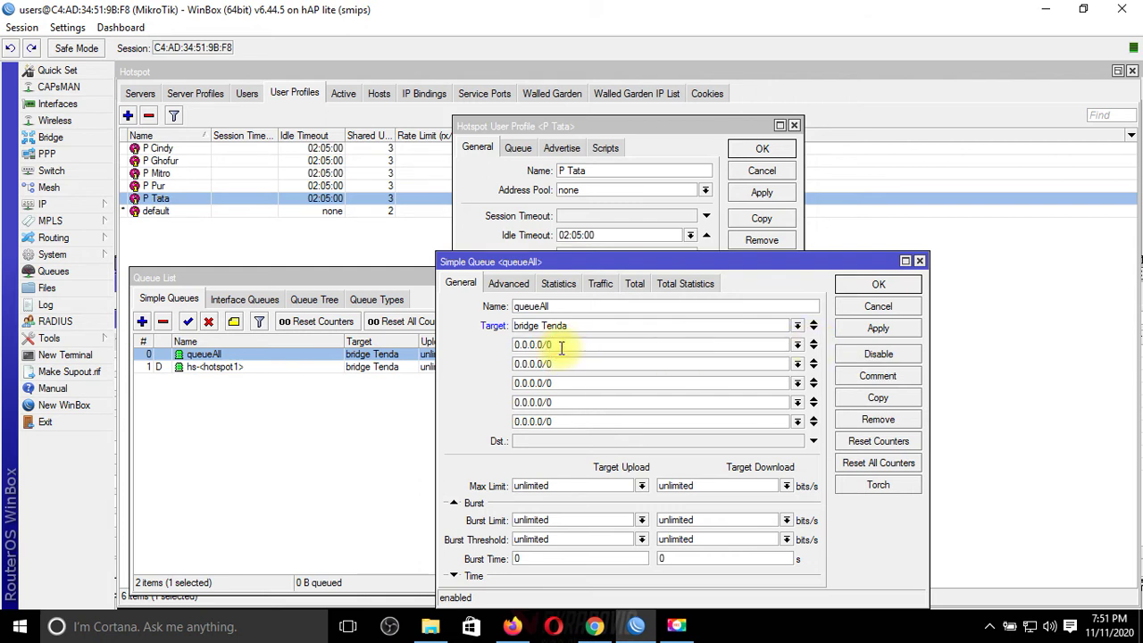
left_click_drag(548, 344, 531, 345)
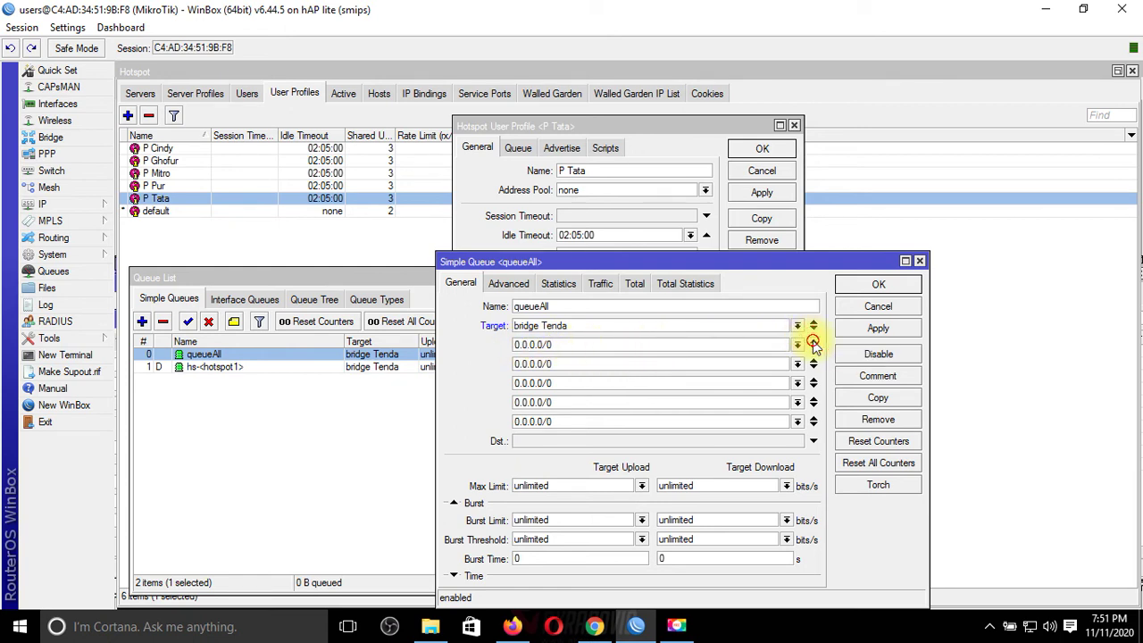
Step: Remove the five extra Target rows so queueAll targets only bridge Tenda
left_click(813, 342)
left_click(814, 344)
left_click(814, 344)
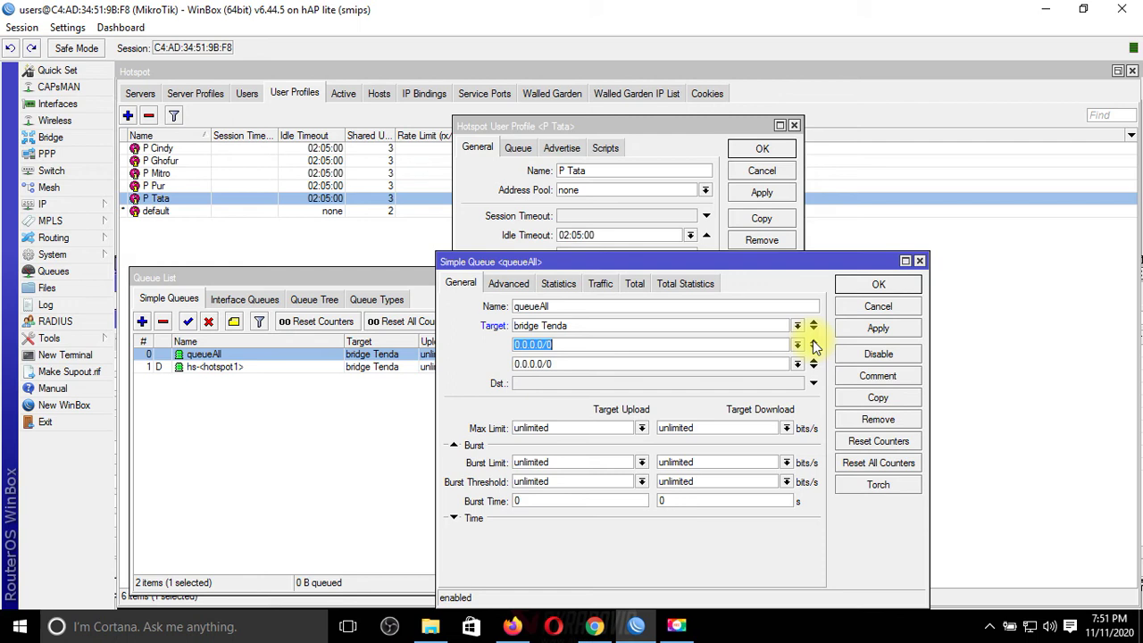
left_click(814, 345)
left_click(814, 345)
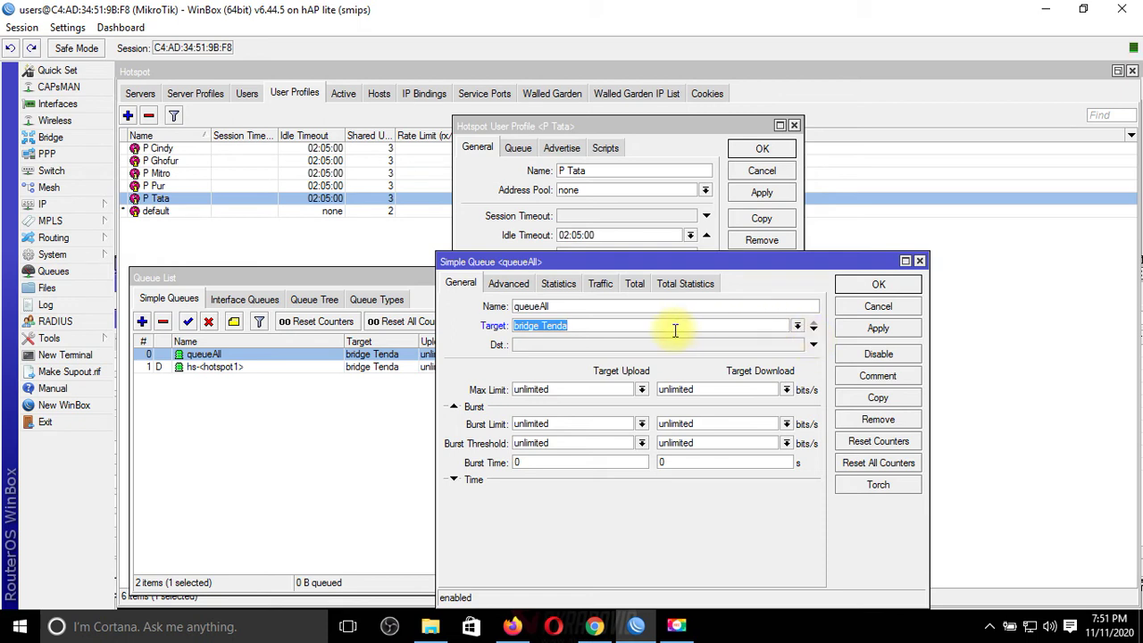
Step: Save queueAll with its unlimited settings, then close the P Tata profile and Queue List
left_click(246, 423)
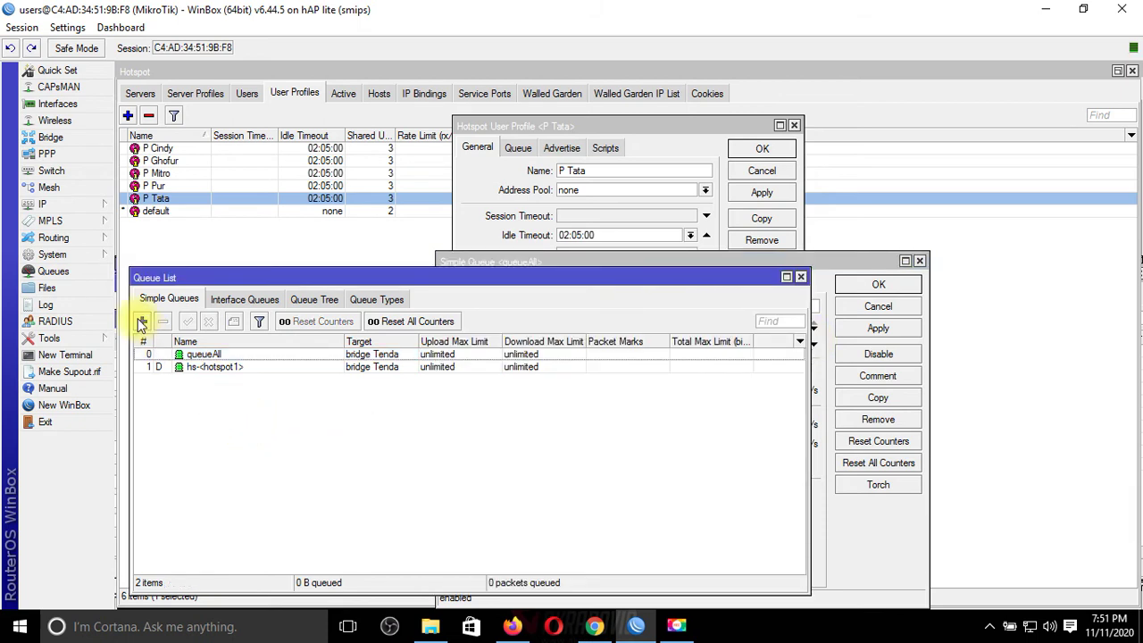
left_click(450, 354)
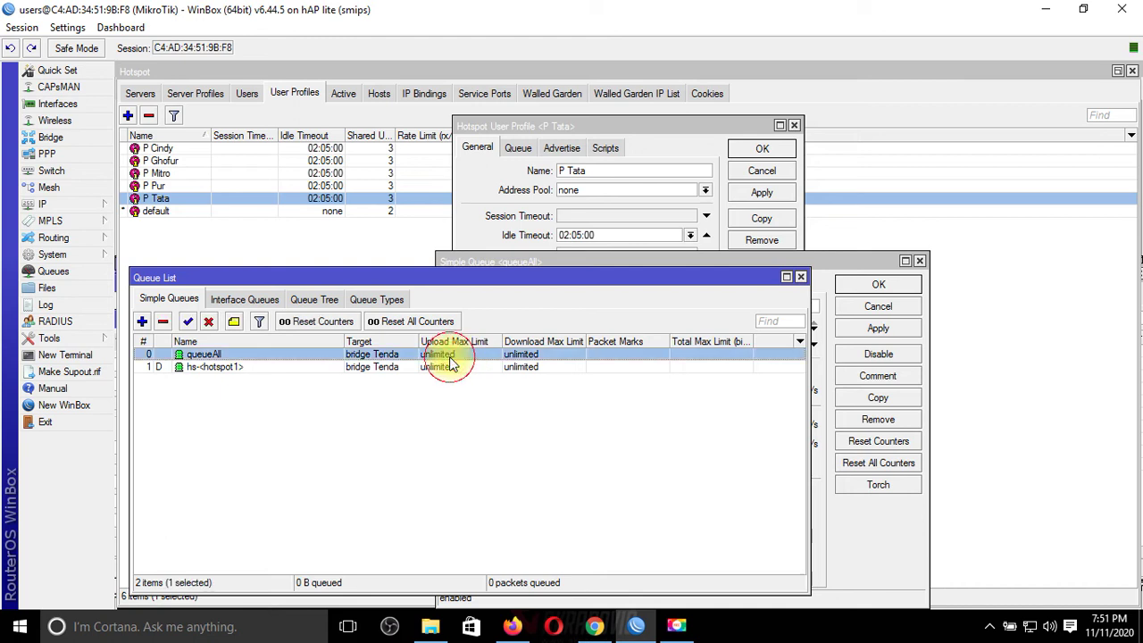
double_click(449, 354)
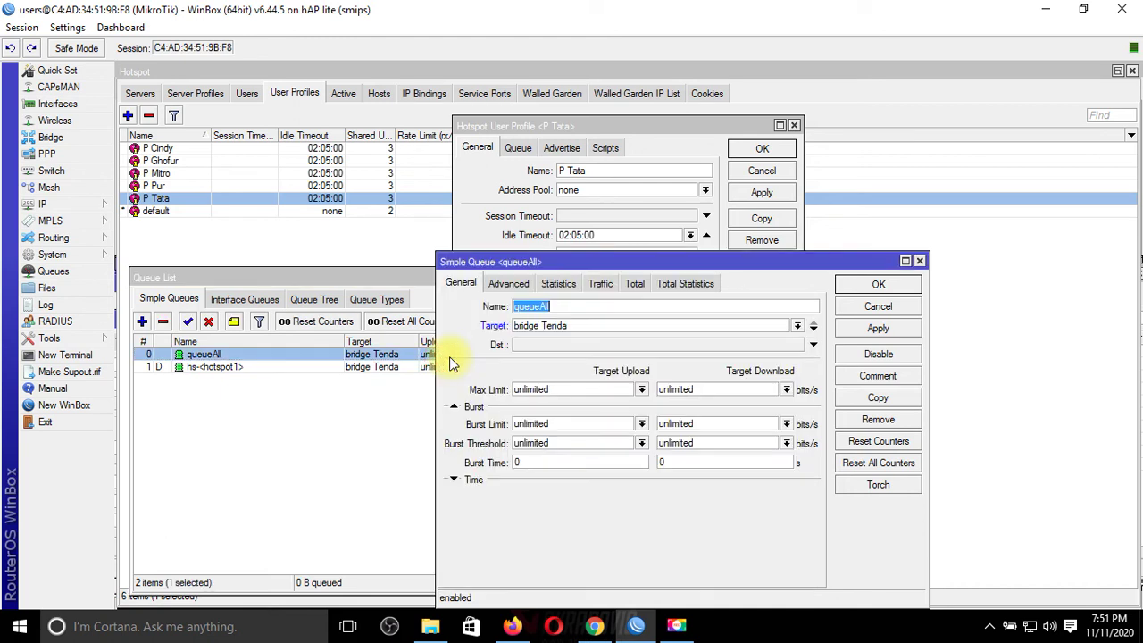
left_click(903, 329)
left_click(879, 285)
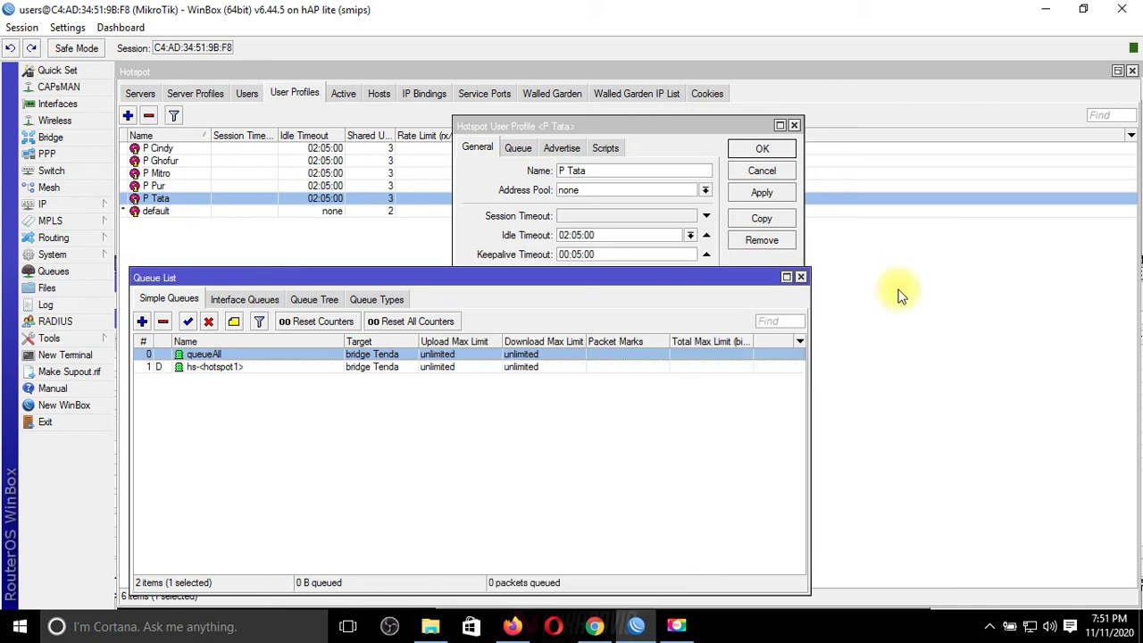
left_click(794, 125)
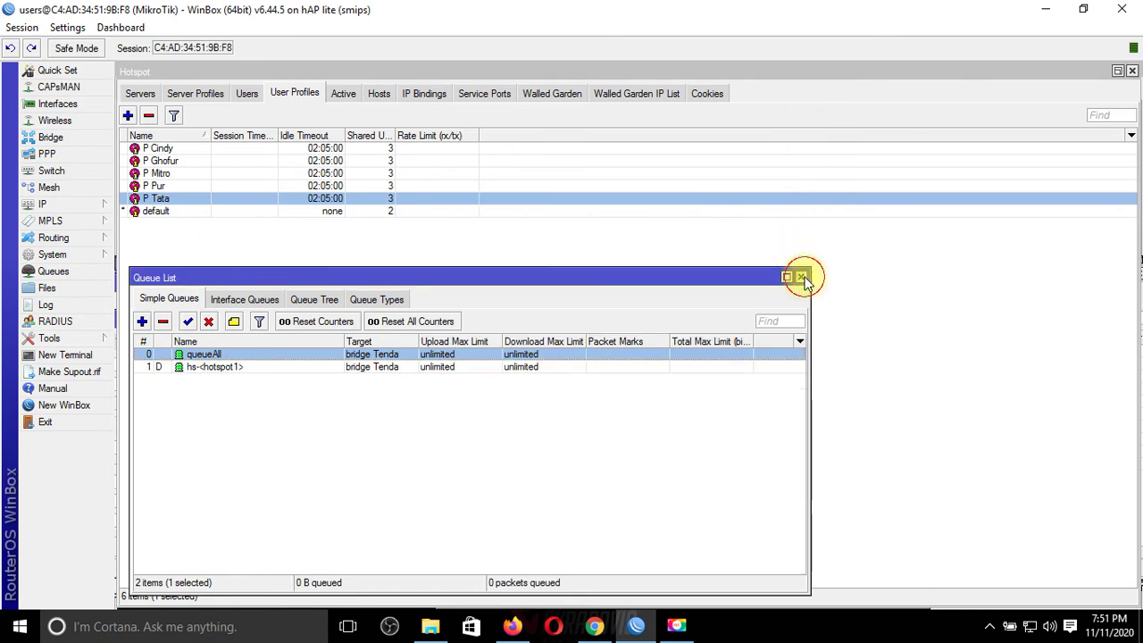
left_click(800, 276)
Step: Close the Hotspot window and maximize the Interface List to watch live traffic like bridge Tenda
left_click(1133, 72)
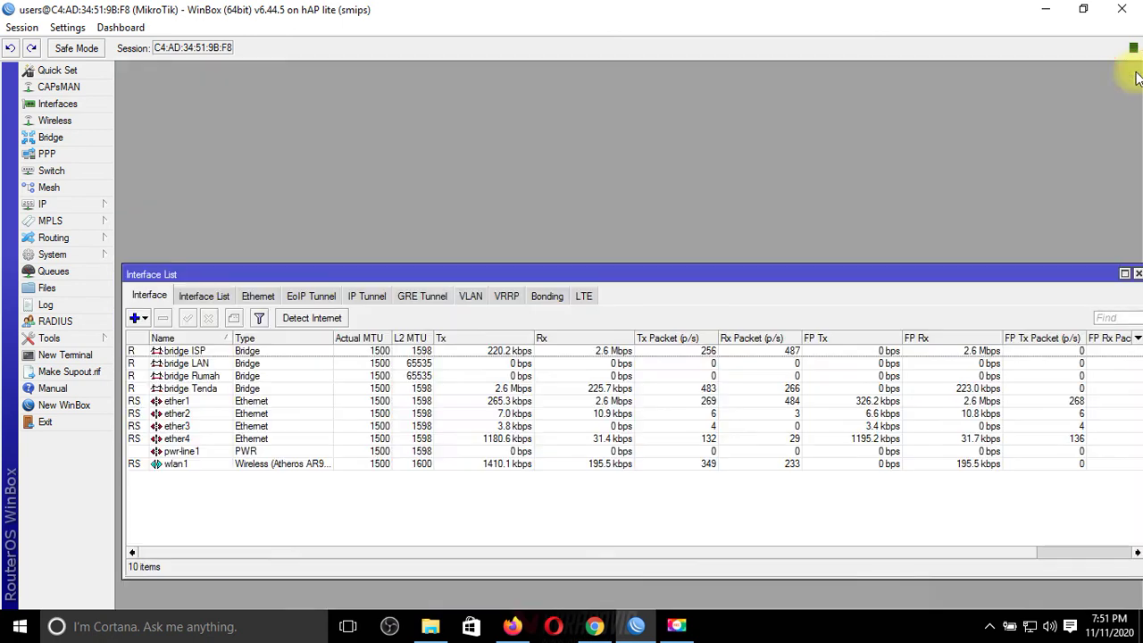
double_click(1080, 270)
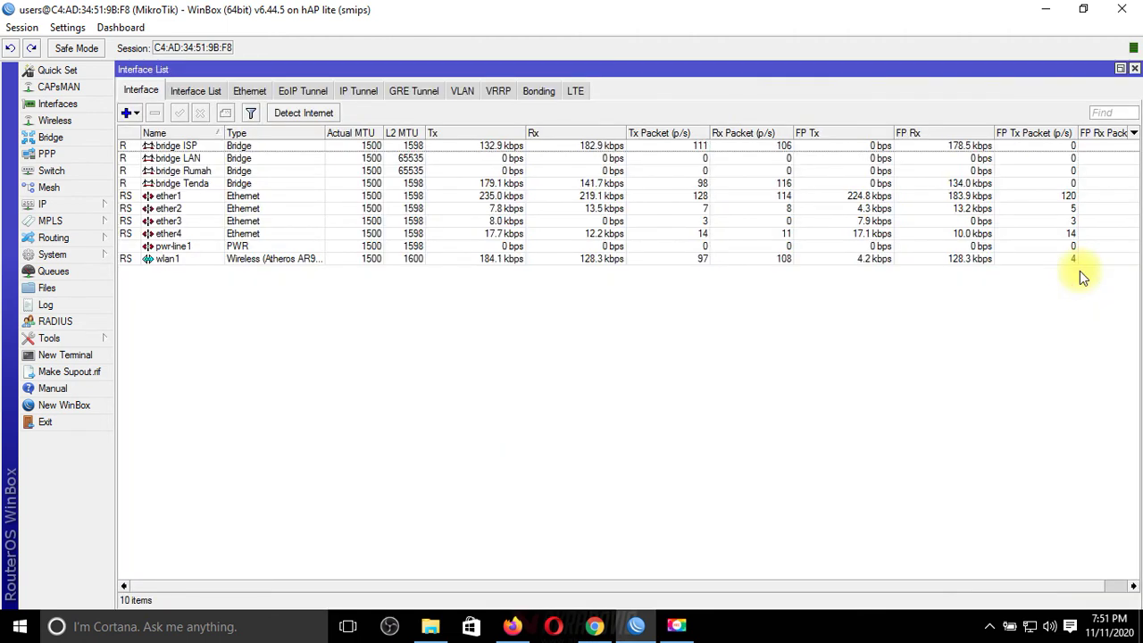